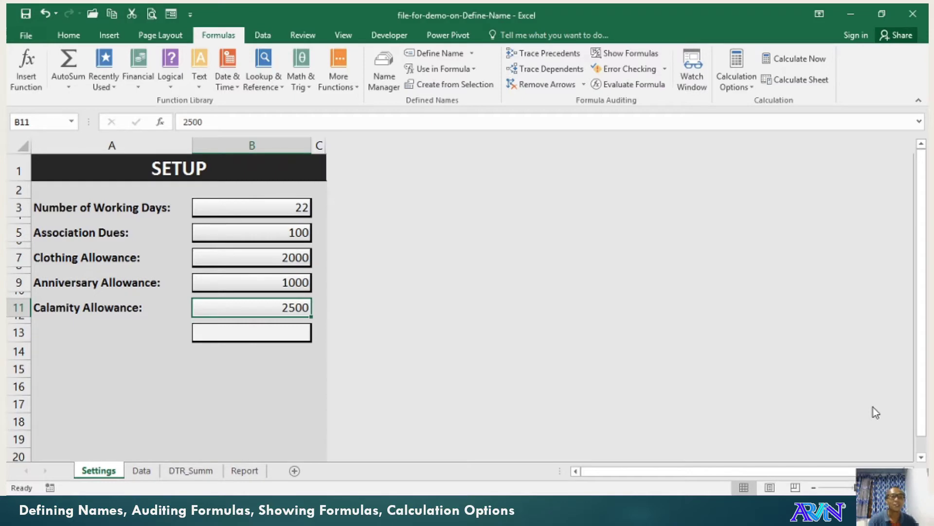
- Look over the Data, DTR_Summ and Report sheets twice, returning to Settings each time
left_click(199, 188)
left_click(141, 470)
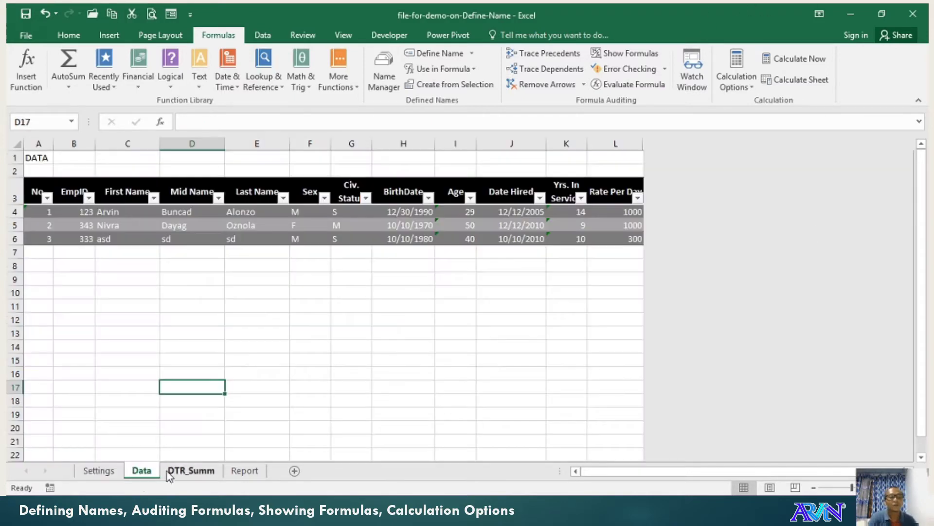
left_click(190, 470)
left_click(244, 470)
left_click(107, 471)
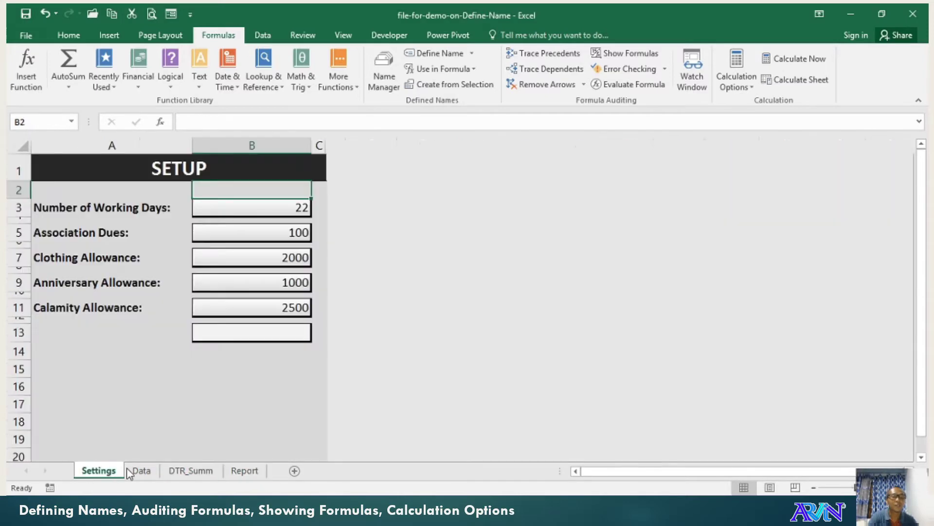
left_click(141, 470)
left_click(188, 472)
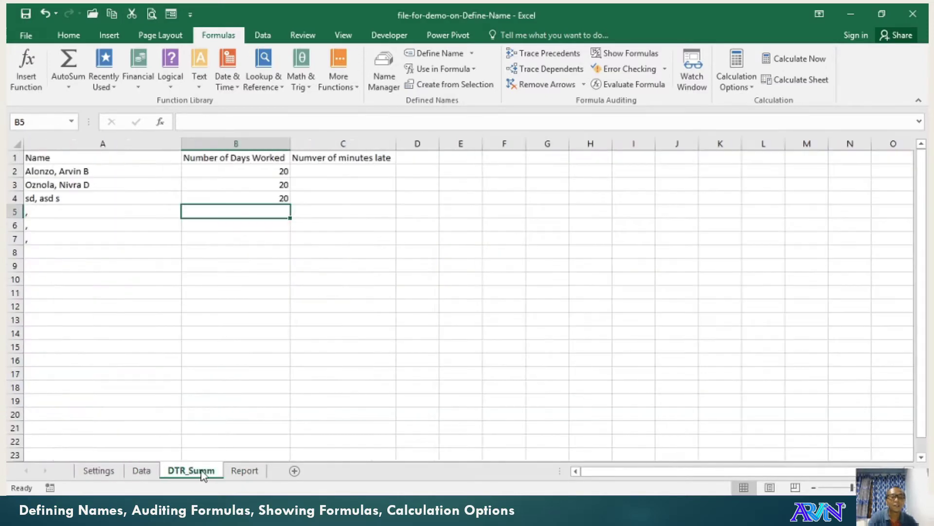
left_click(243, 472)
left_click(108, 471)
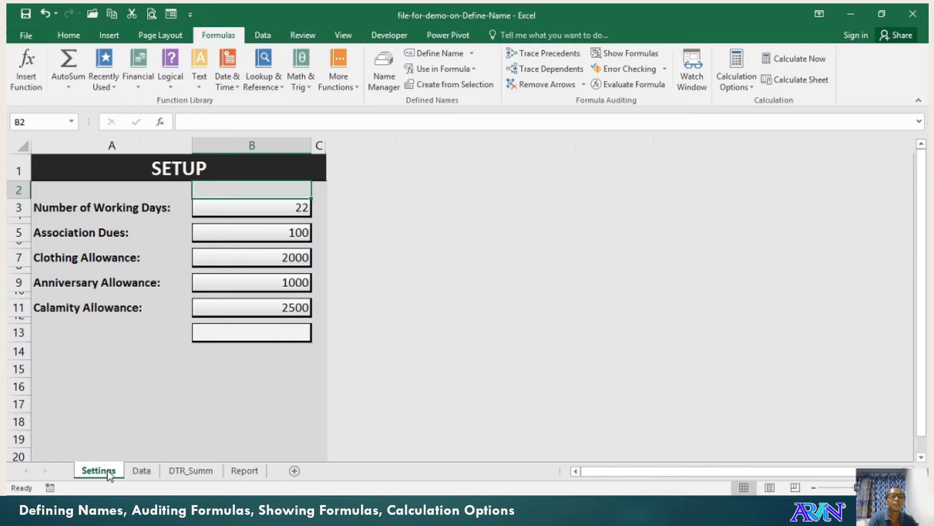
- Review each Settings value, from working days (WD) in B3 down to B13
left_click(126, 392)
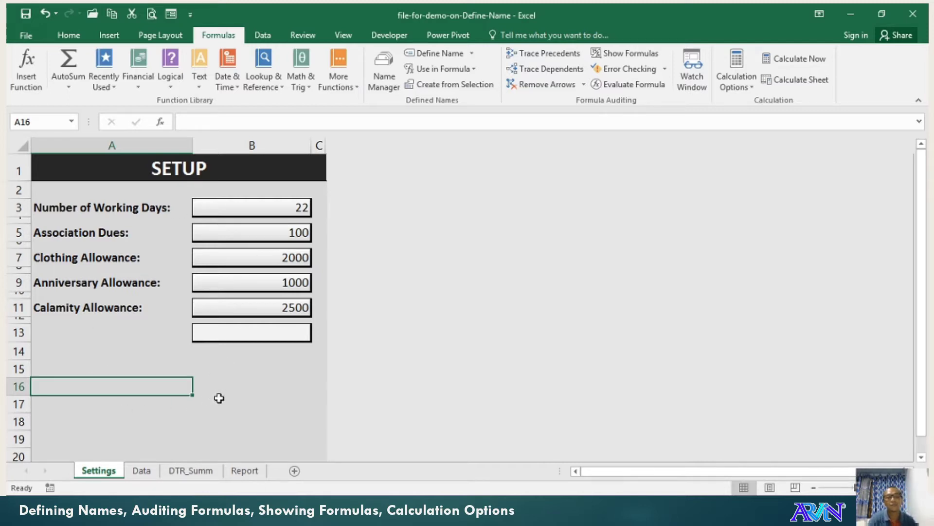
left_click(267, 208)
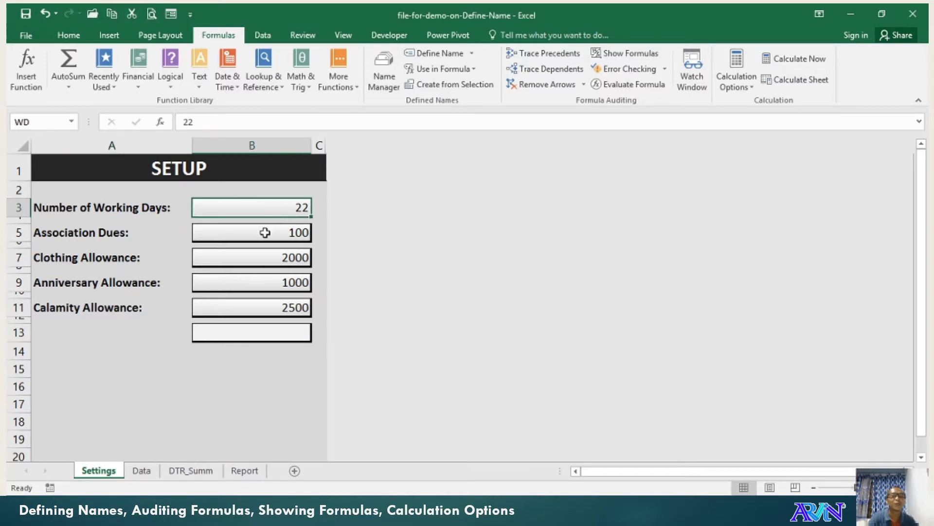
left_click(264, 232)
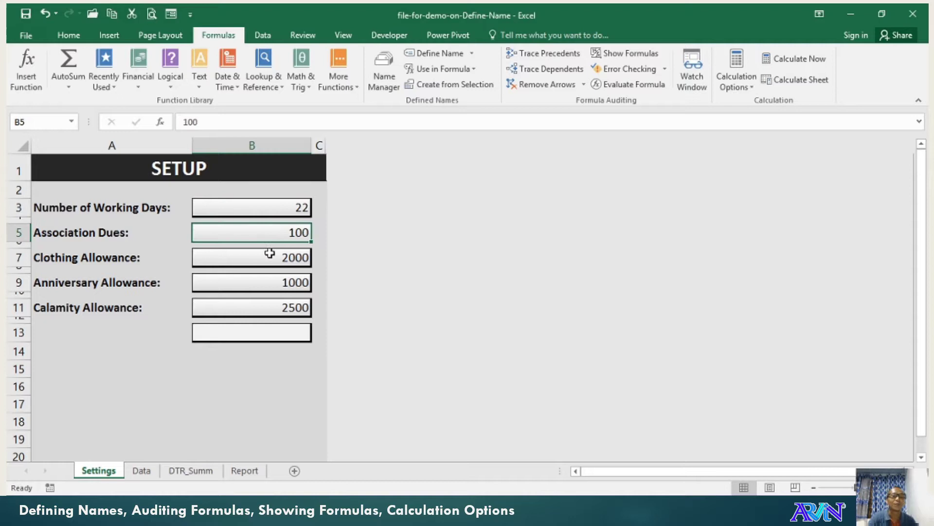
left_click(270, 254)
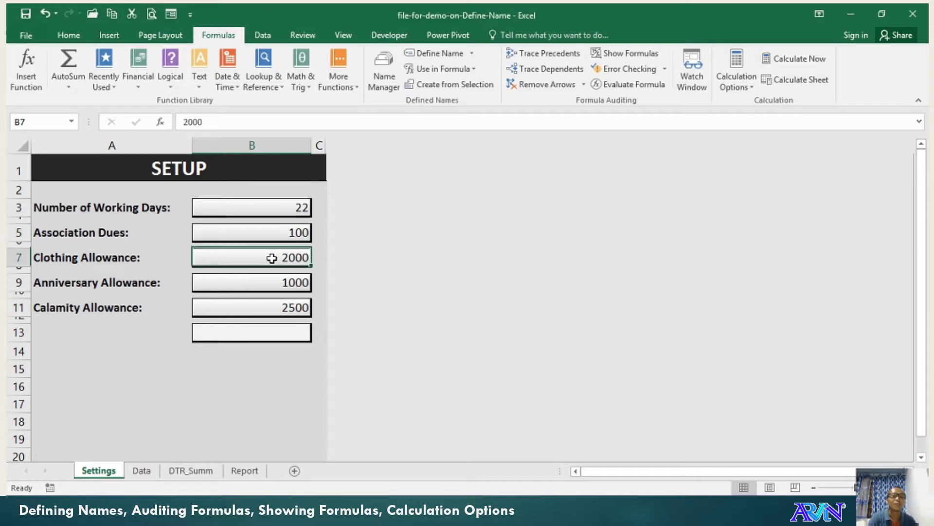
left_click(283, 289)
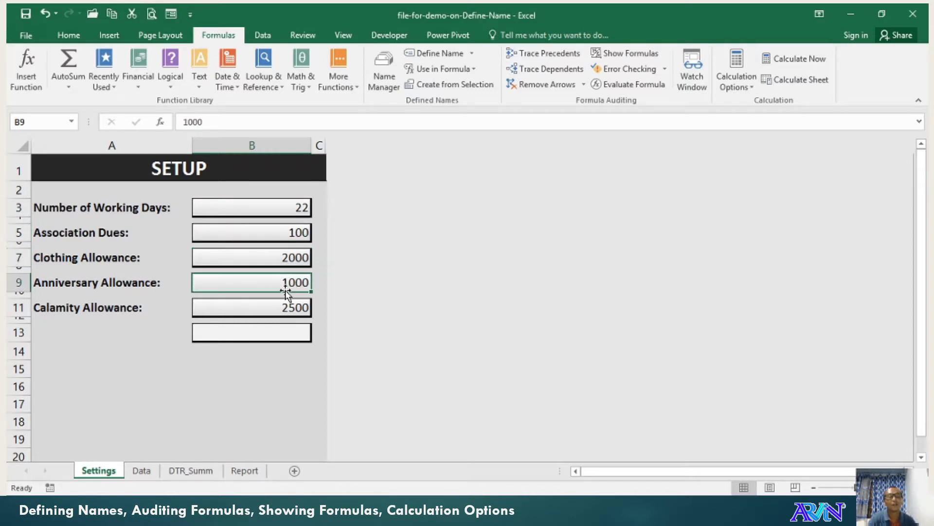
left_click(280, 307)
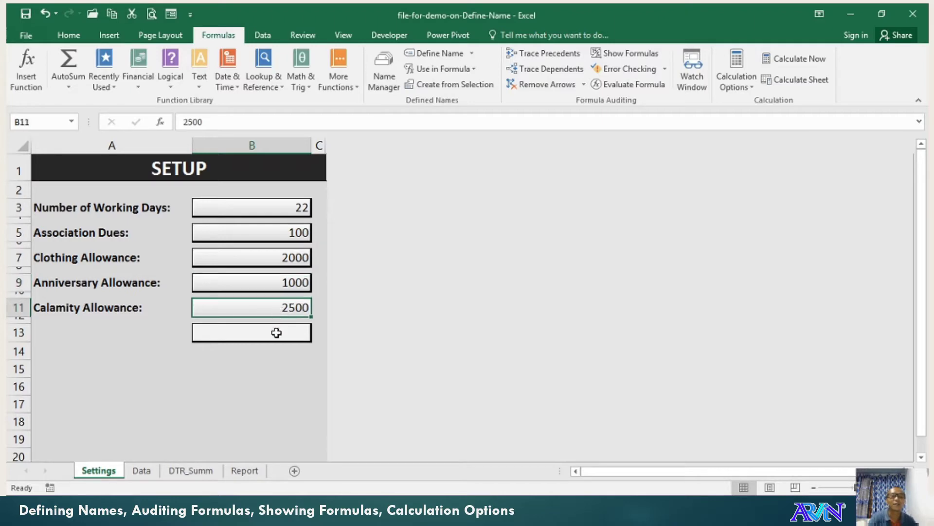
left_click(271, 338)
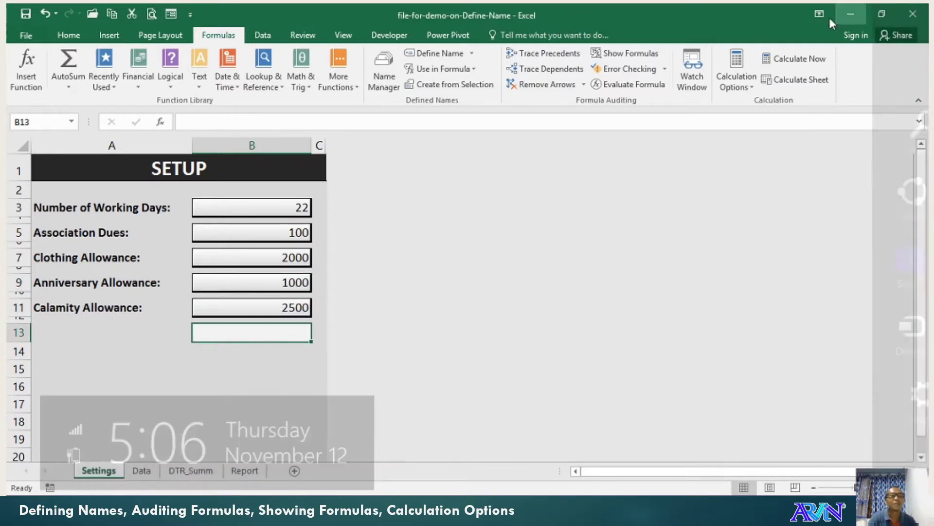
- Fill the Calamity Allowance cell B11 with white
left_click(69, 35)
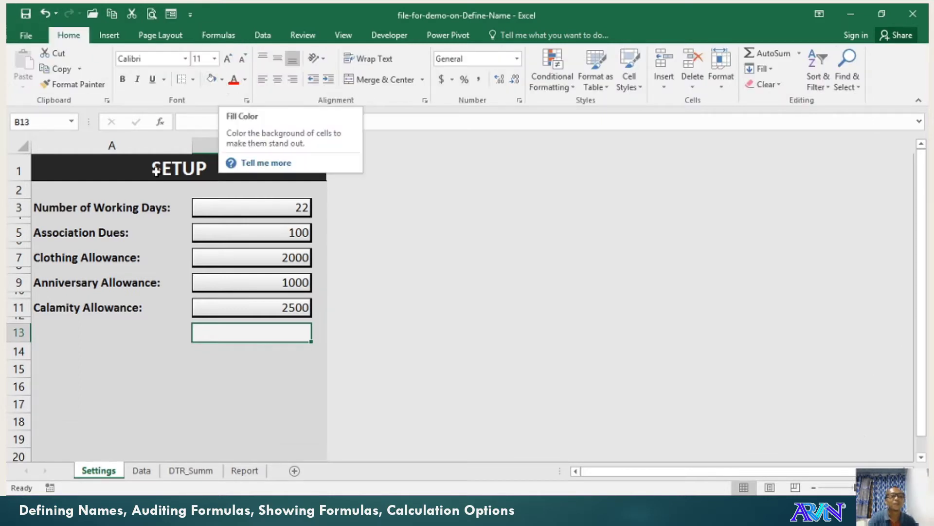
left_click_drag(112, 188, 309, 443)
left_click(152, 298)
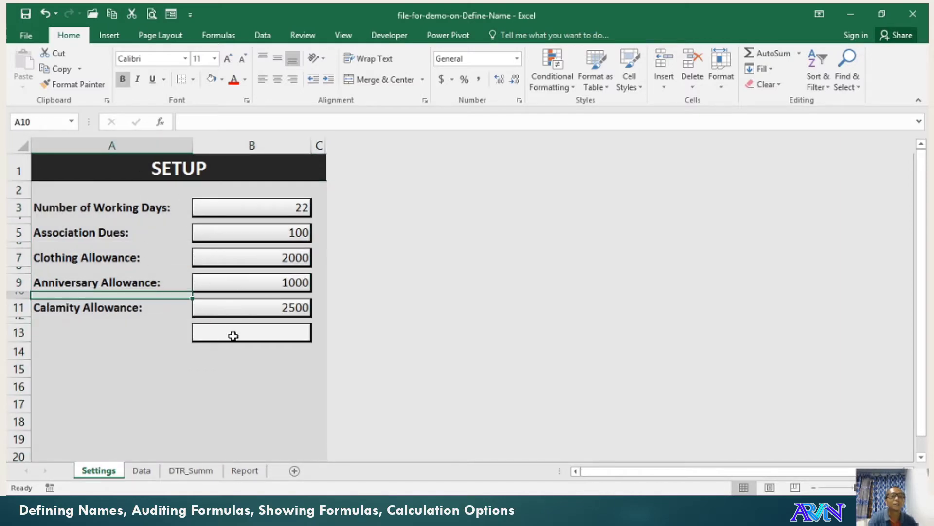
left_click(234, 310)
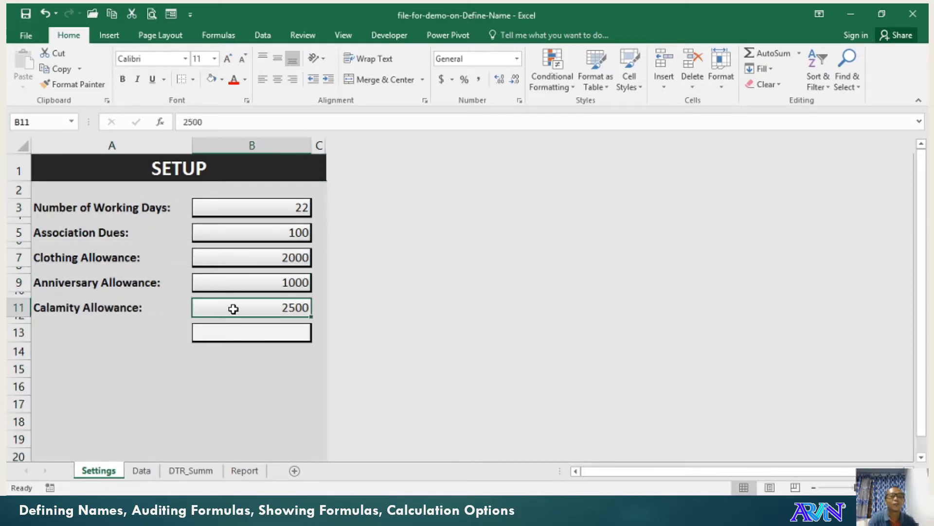
left_click(223, 85)
left_click(209, 112)
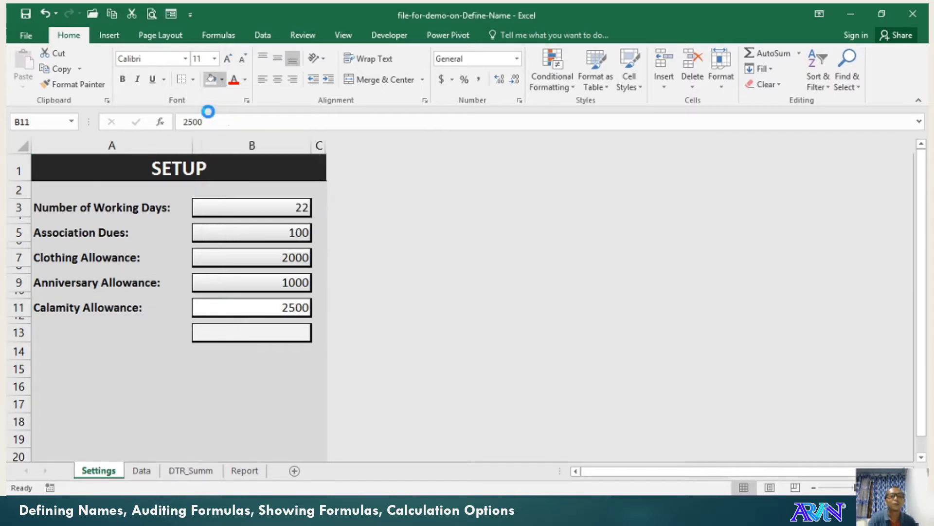
- Try thick and thin borders around B14, then undo them
left_click(222, 81)
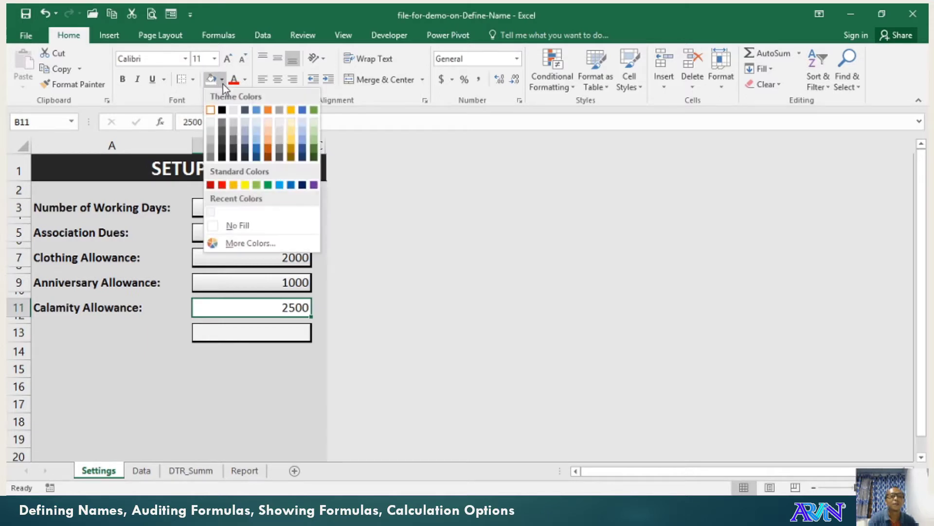
left_click(193, 80)
mouse_move(241, 413)
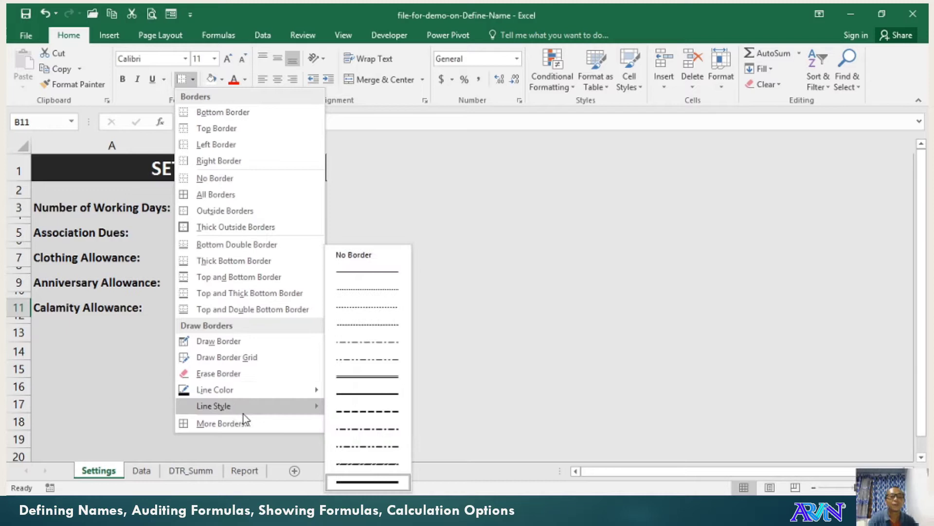
left_click(350, 483)
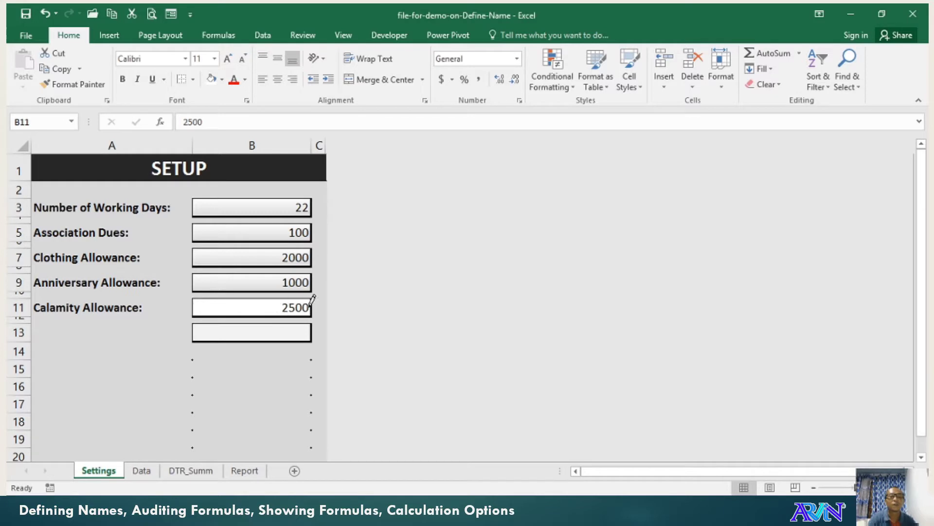
left_click(279, 361)
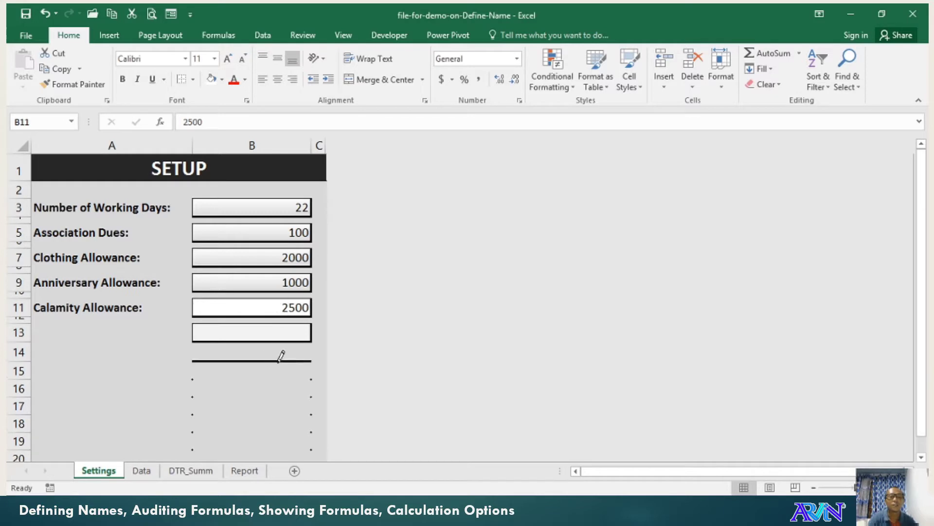
left_click(311, 351)
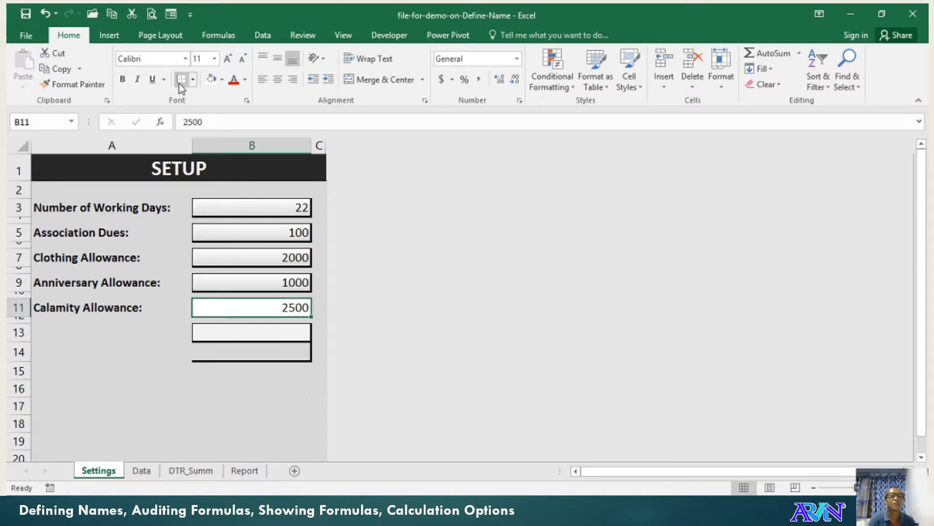
left_click(193, 79)
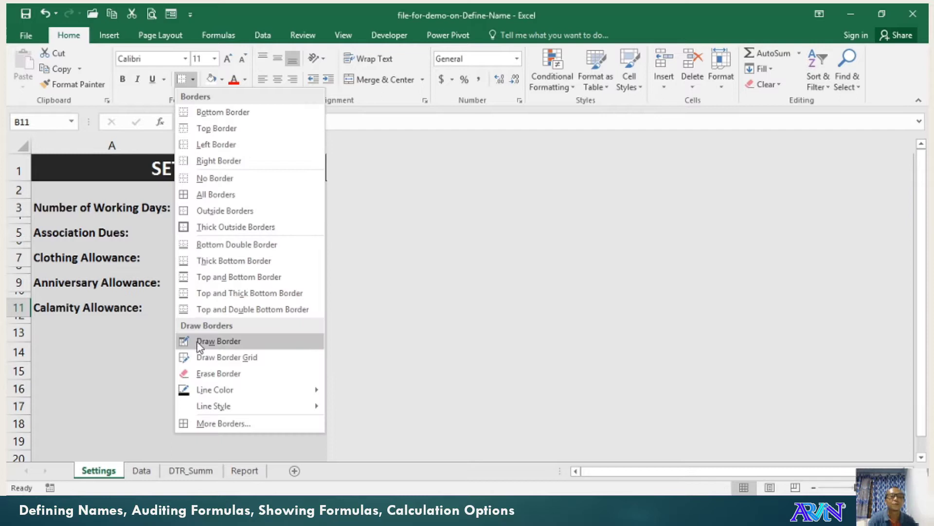
mouse_move(226, 407)
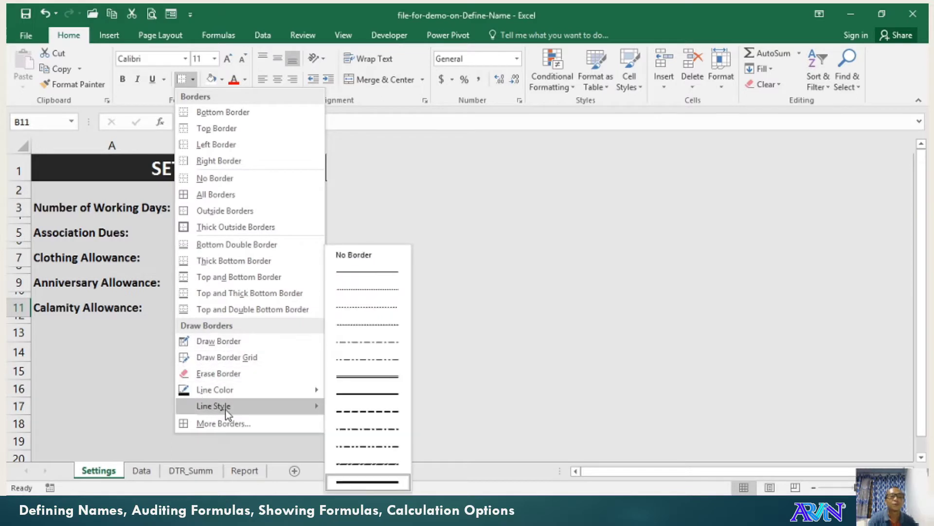
left_click(358, 271)
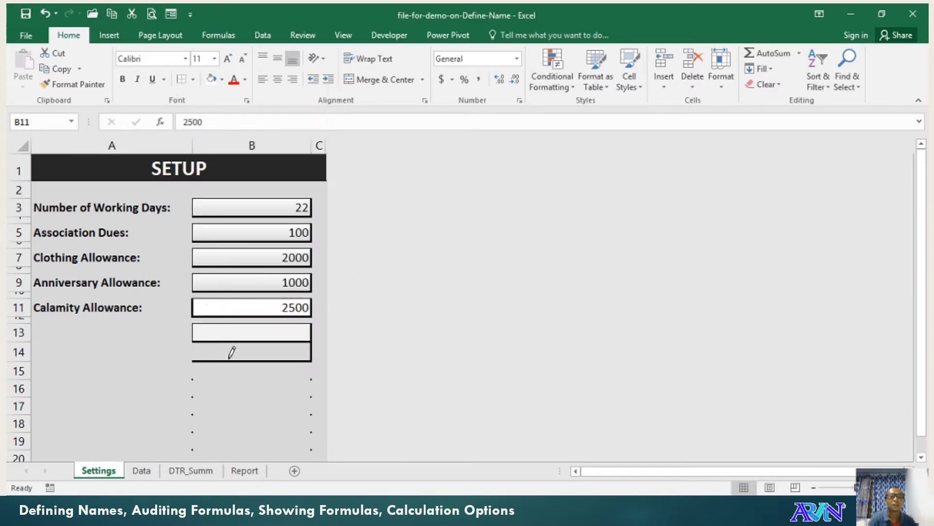
left_click(194, 348)
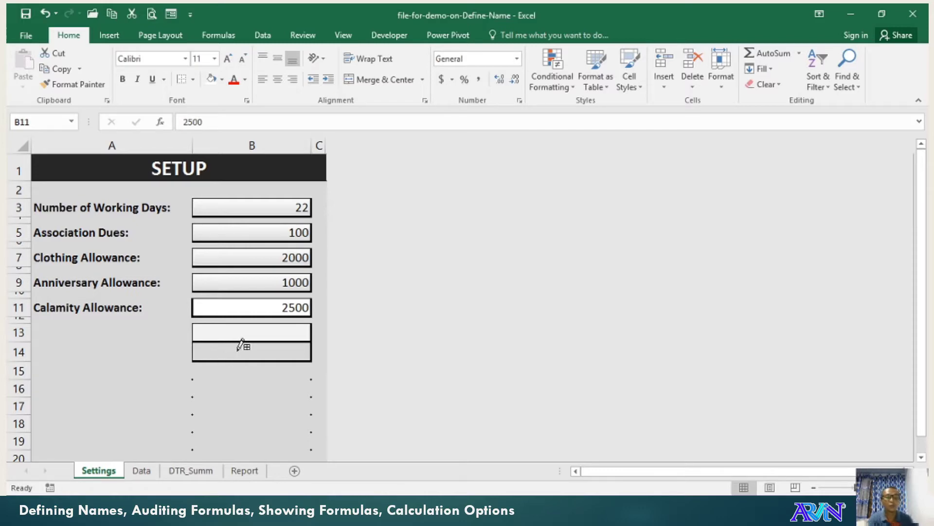
key("ctrl+z")
key("ctrl+z")
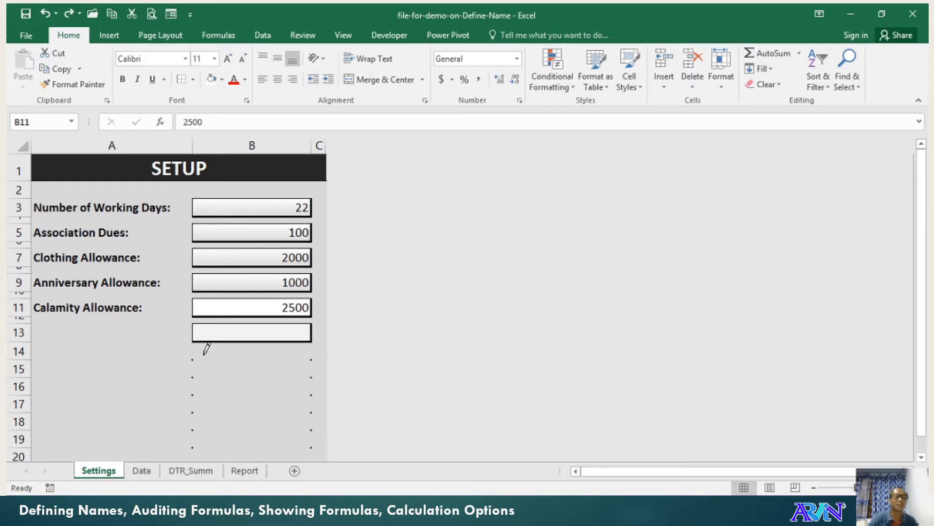
- Exit border drawing and confirm the working-days cell B3 carries the name WD
key("Escape")
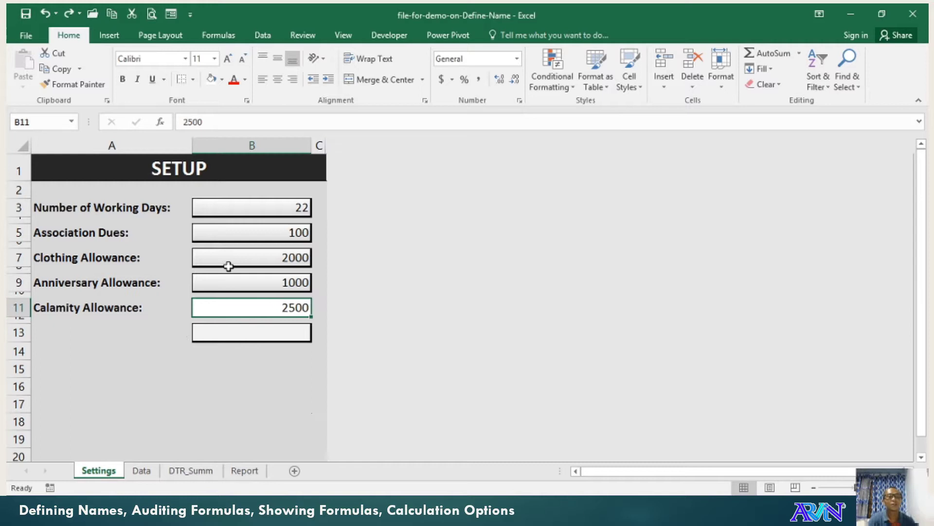
left_click(239, 207)
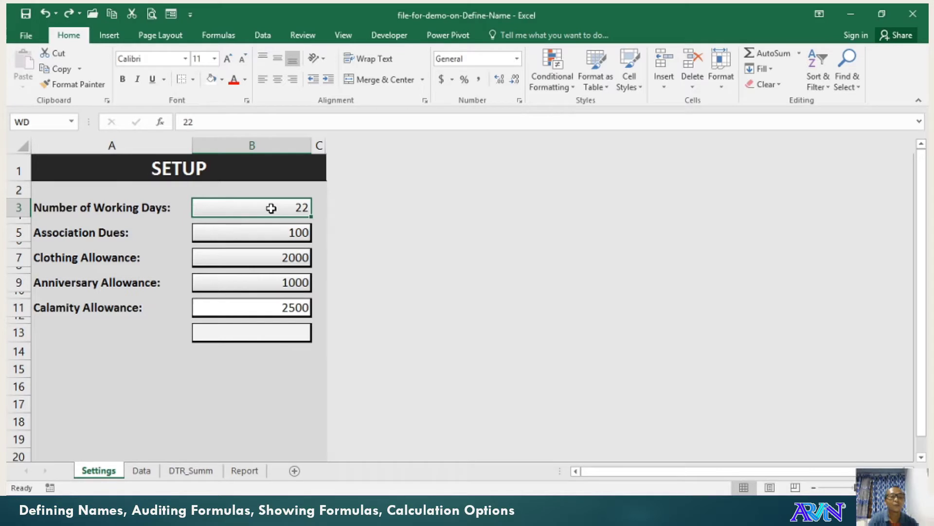
left_click(46, 121)
- Name the Association Dues cell B5 (100) ASD through the Name Box
left_click(241, 236)
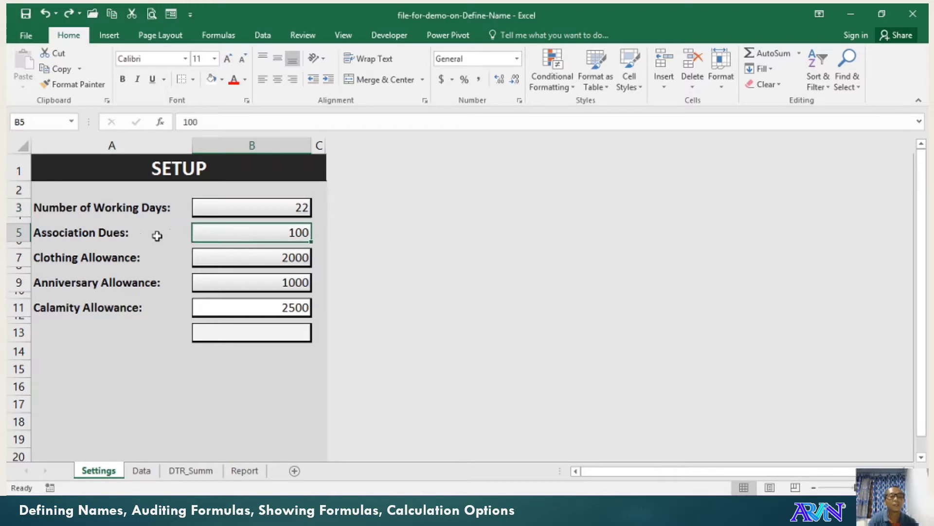
left_click(45, 121)
type("ASd")
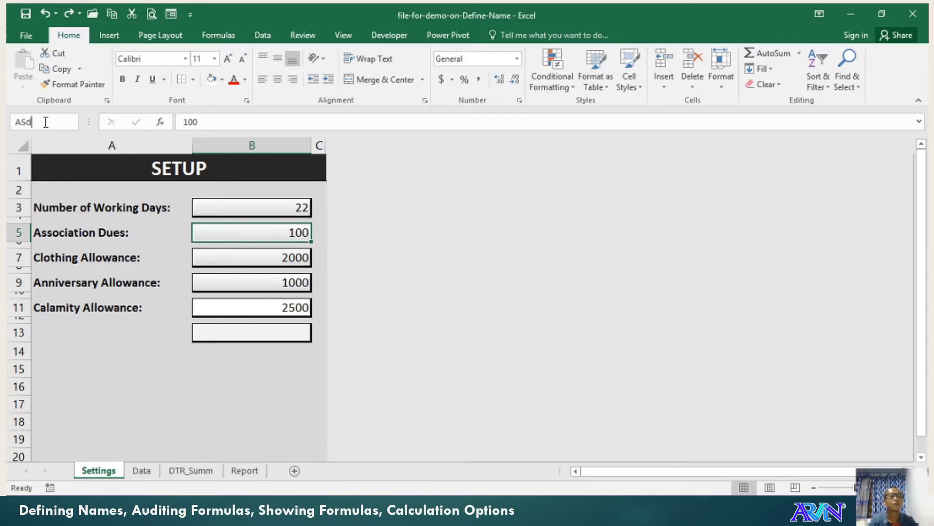
key("BackSpace")
type("D")
key("Return")
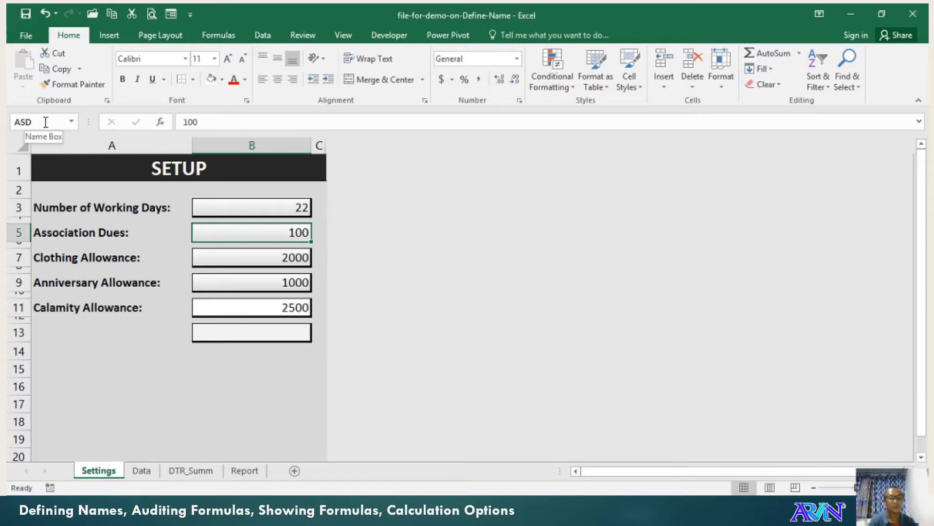
left_click(209, 258)
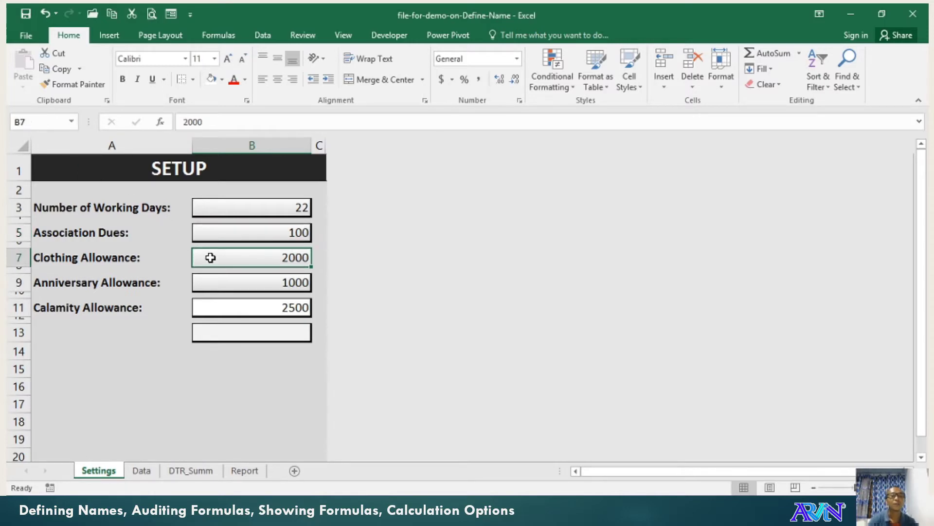
- Name the Clothing Allowance cell B7 CLA with Define Name
left_click(226, 40)
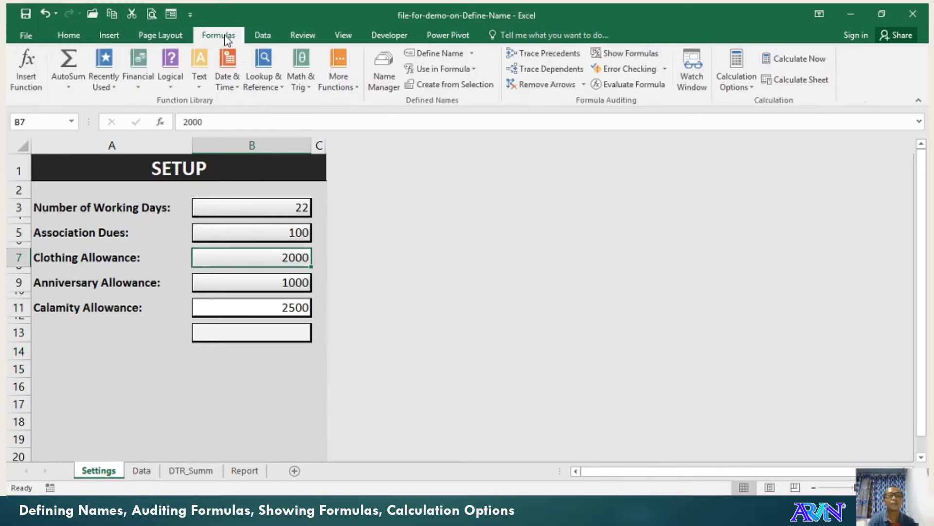
left_click(445, 53)
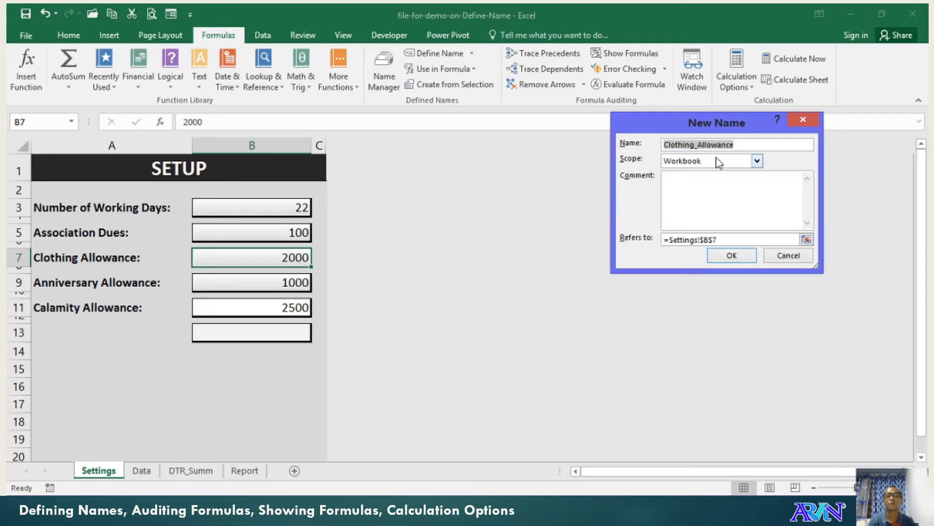
type("CA")
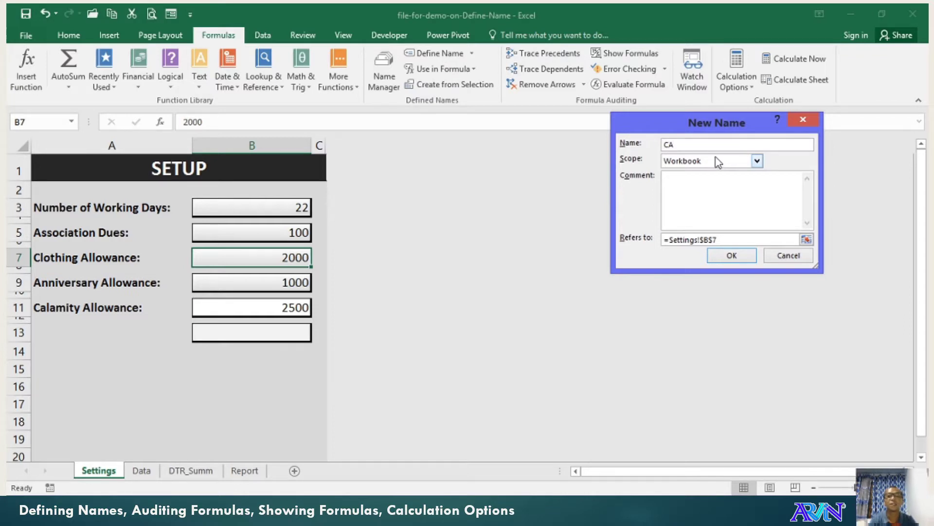
key("BackSpace")
type("LA")
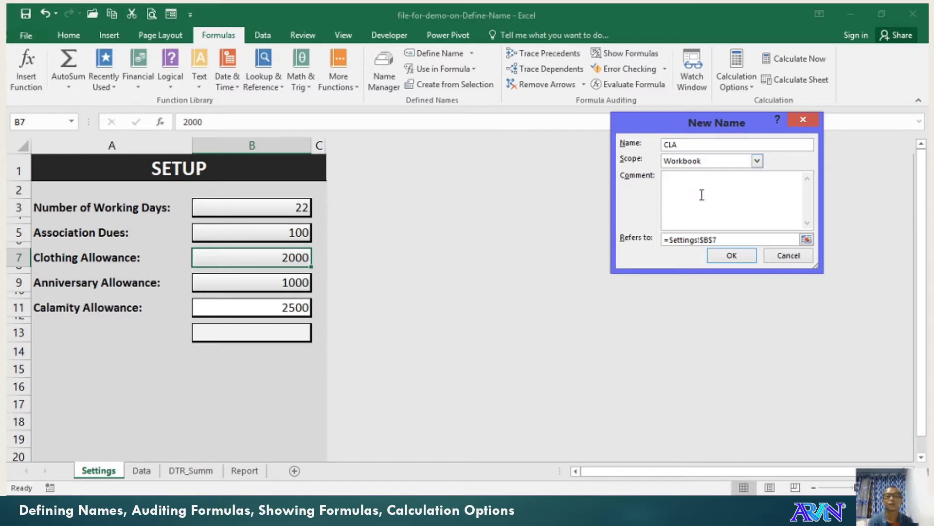
left_click(733, 257)
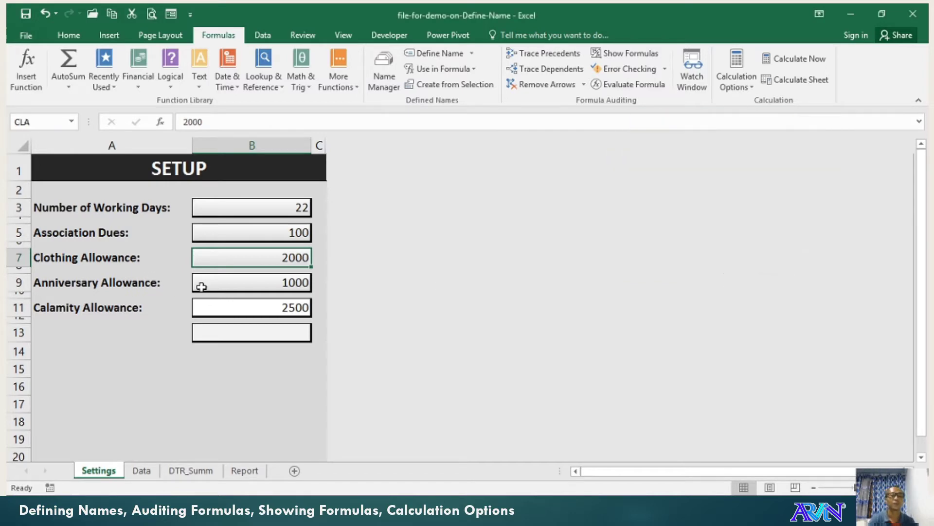
- Name the Anniversary Allowance cell B9 ANA and verify it
left_click(238, 283)
left_click(40, 124)
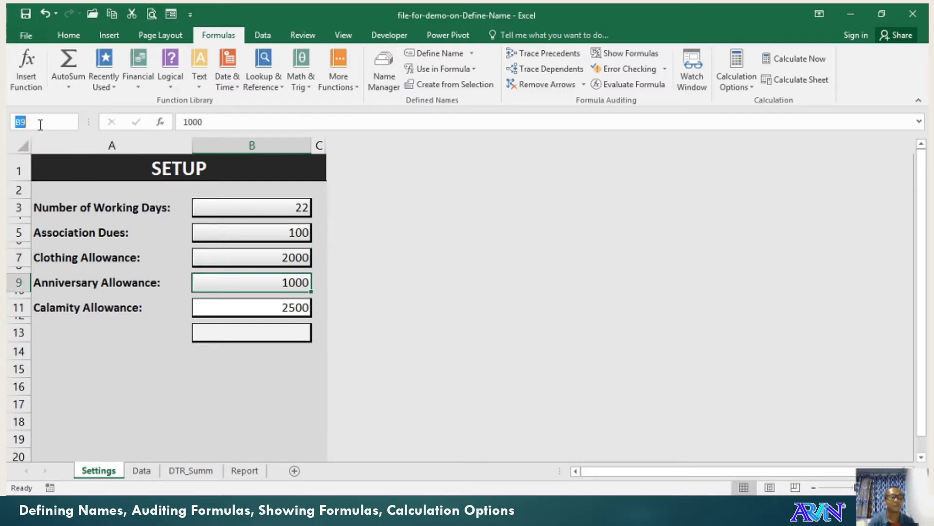
type("ANA")
key("Return")
key("Down")
key("Down")
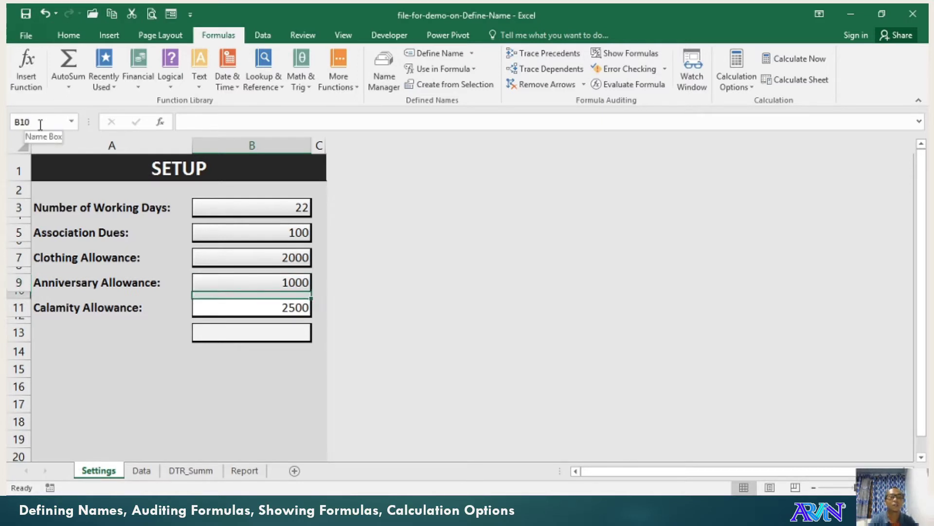
key("Up")
key("Up")
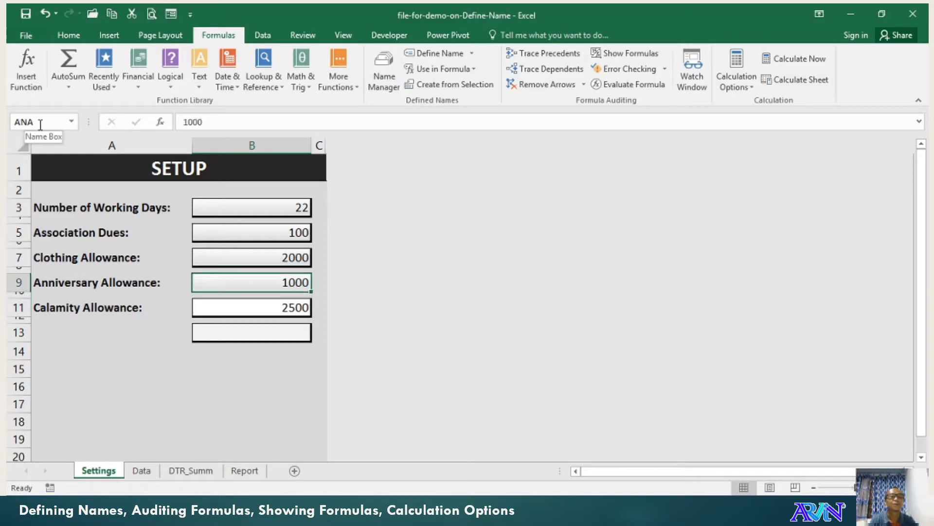
key("Down")
key("Down")
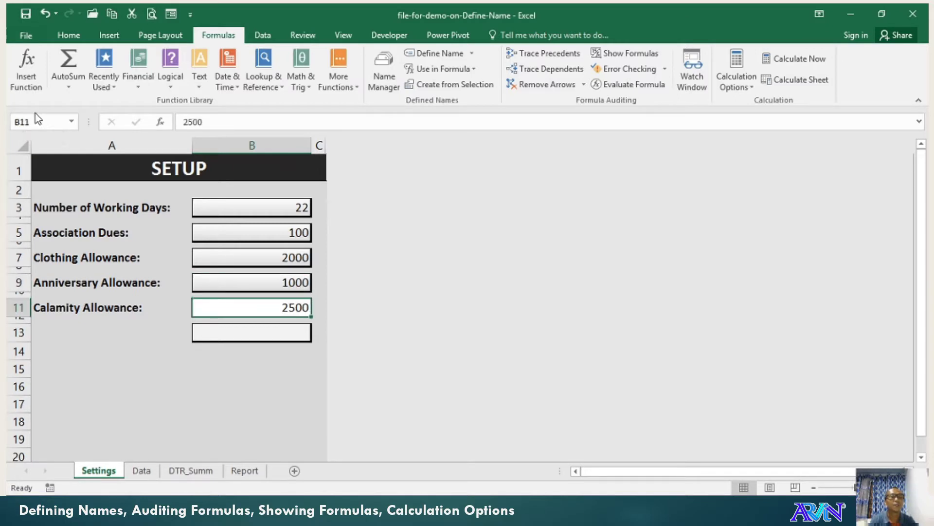
- Name the Calamity Allowance cell B11 CAA
left_click(32, 122)
type("CL")
key("BackSpace")
type("AA")
- Go to the Data sheet and inspect the BirthDate entries starting at H4
left_click(141, 470)
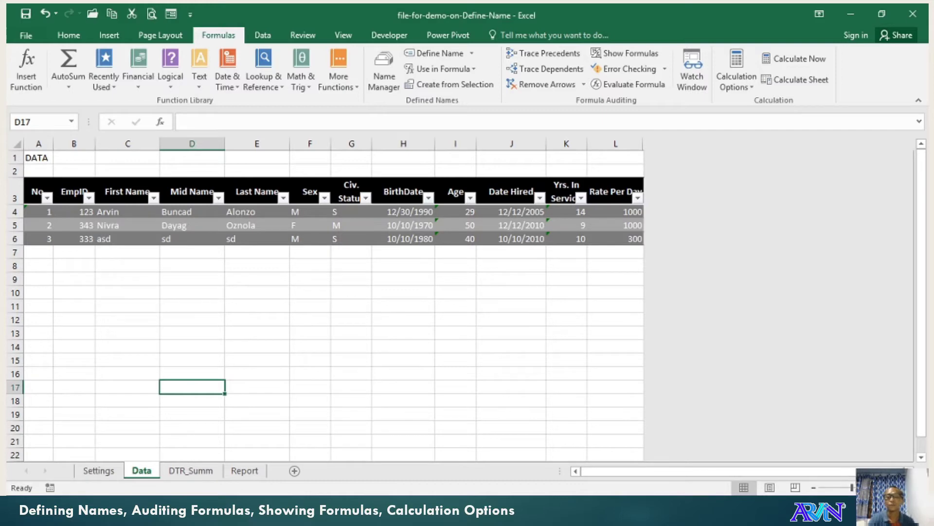
scroll(746, 386, "up", 3)
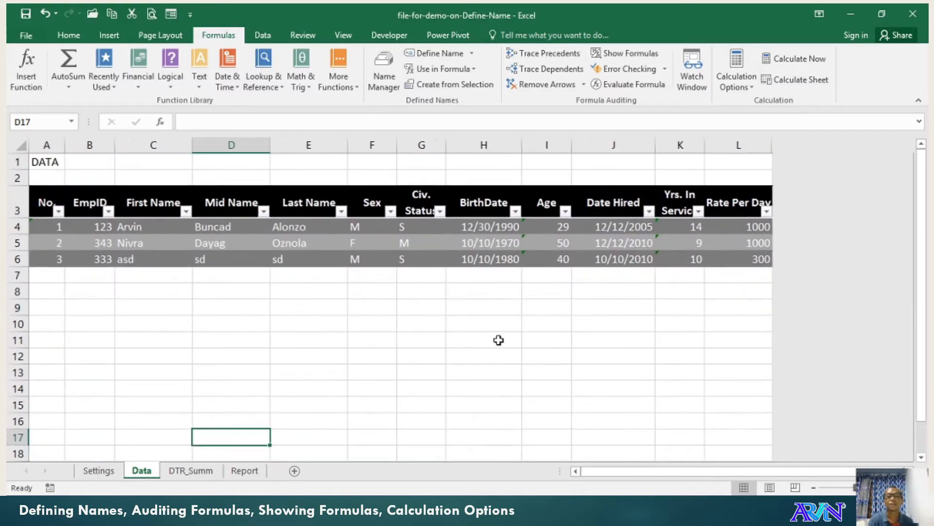
left_click(463, 326)
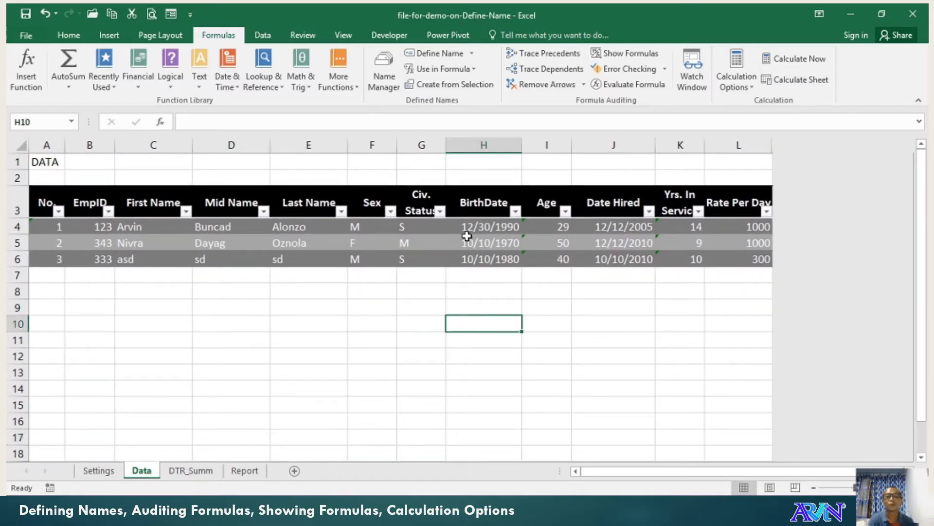
left_click(467, 227)
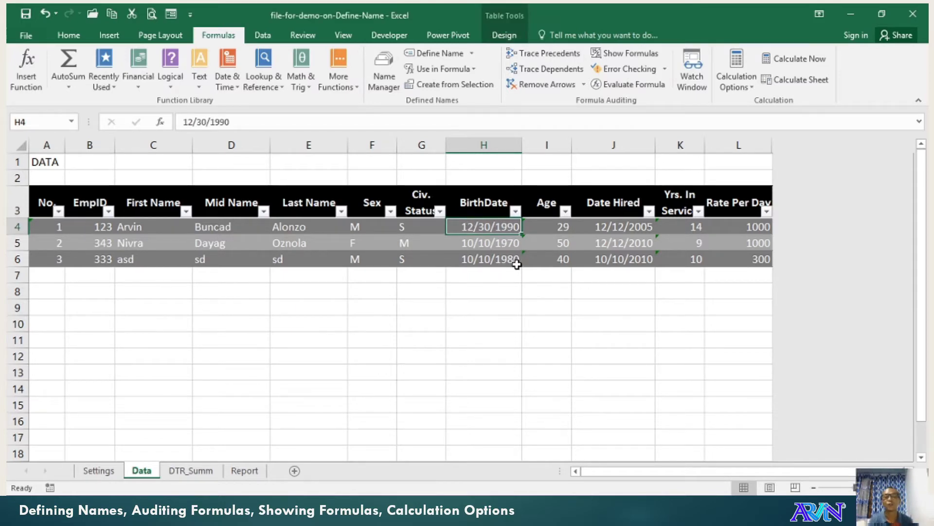
key("Down")
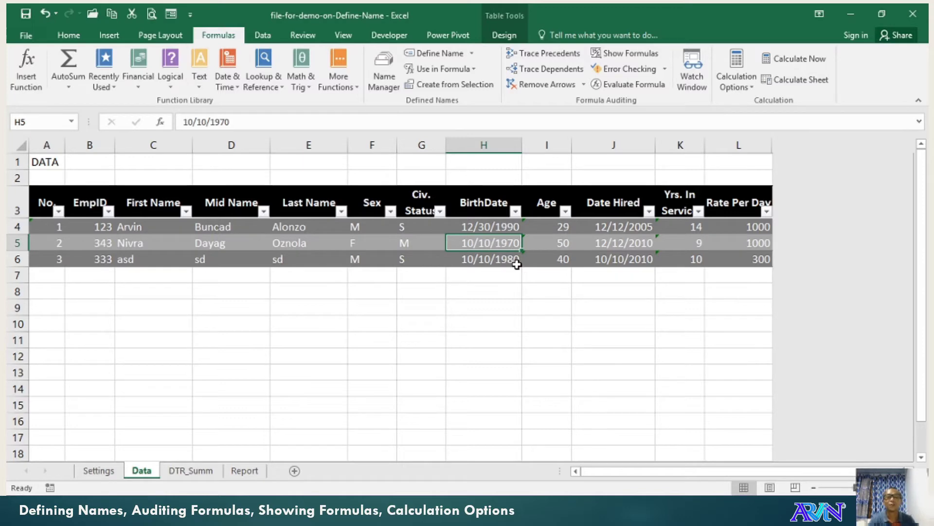
key("Up")
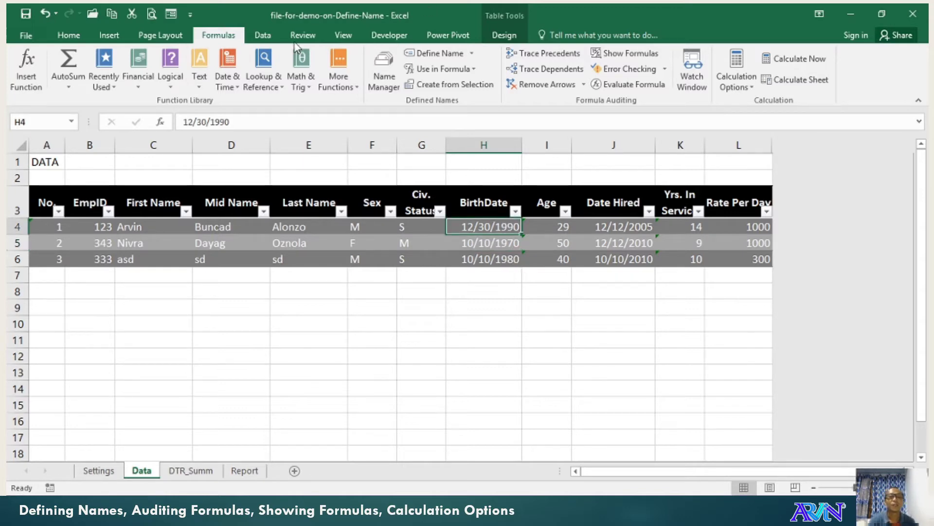
left_click(261, 36)
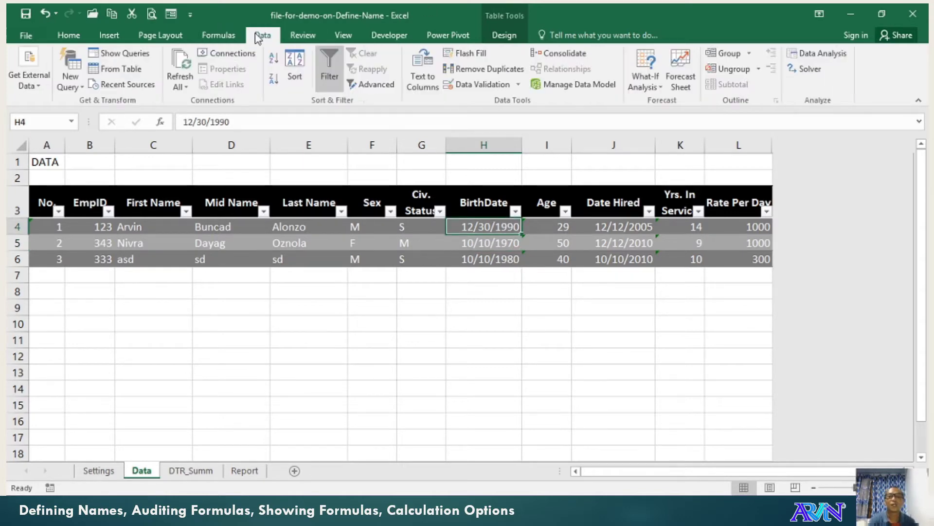
left_click(495, 86)
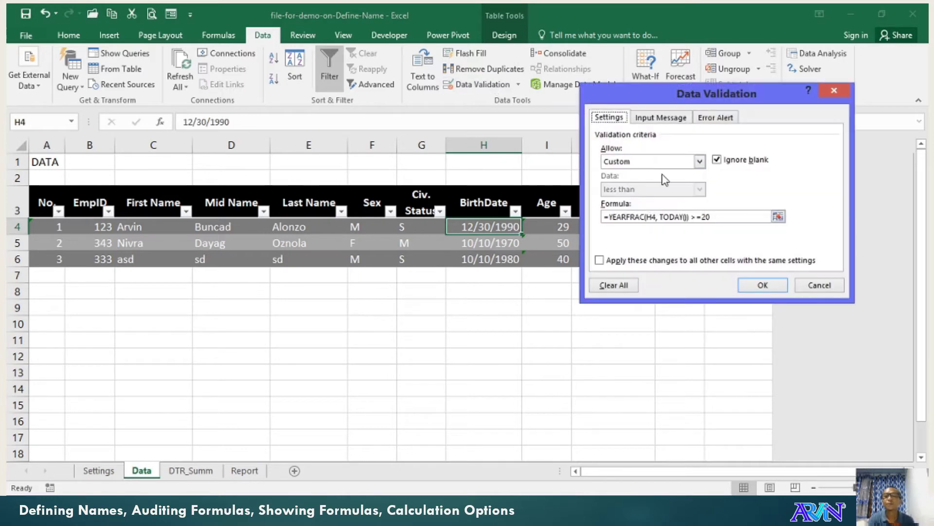
left_click(657, 164)
left_click(657, 165)
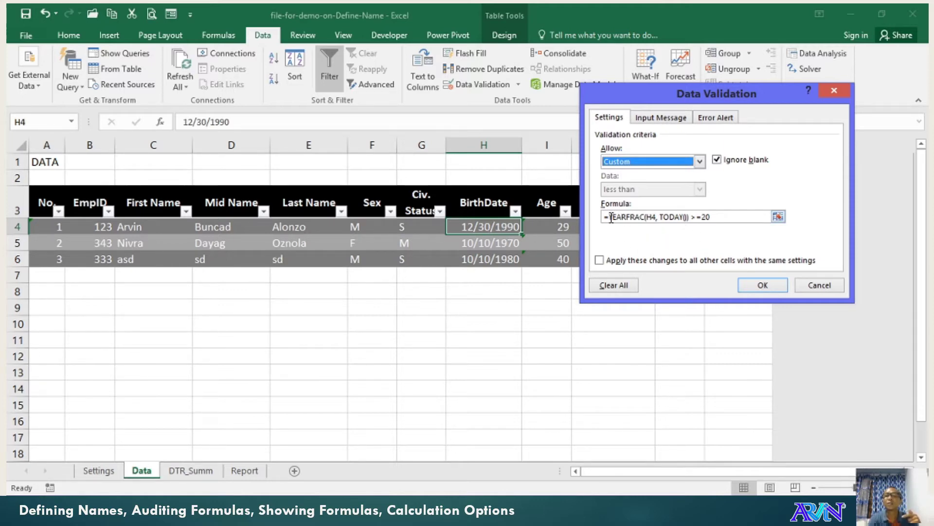
left_click_drag(609, 217, 690, 218)
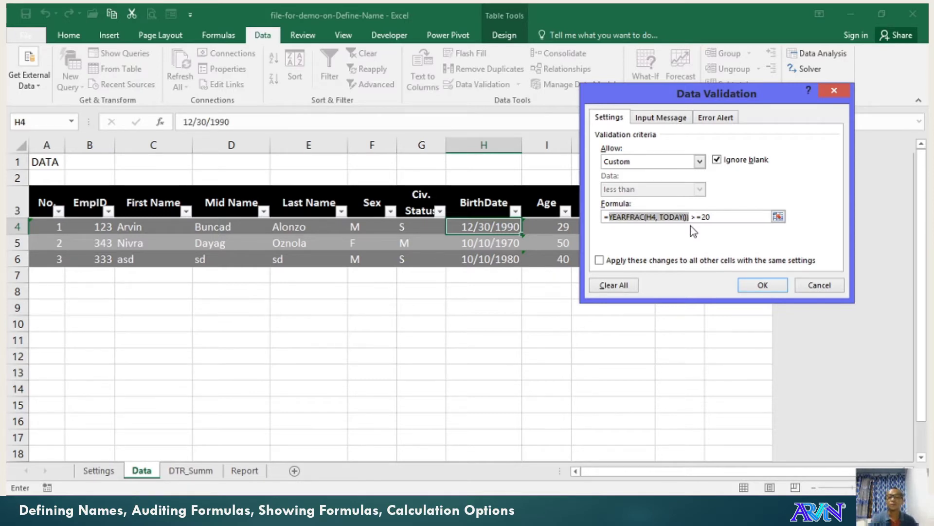
key("Return")
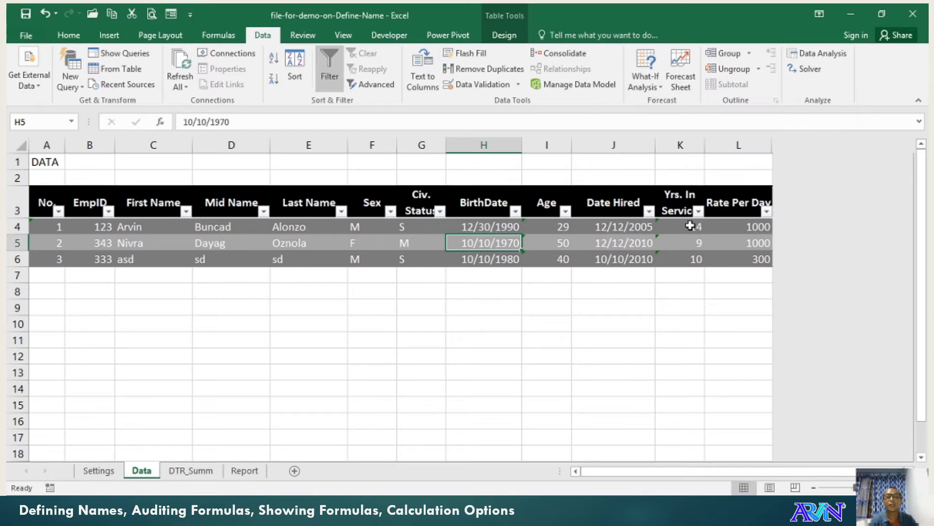
type("12-")
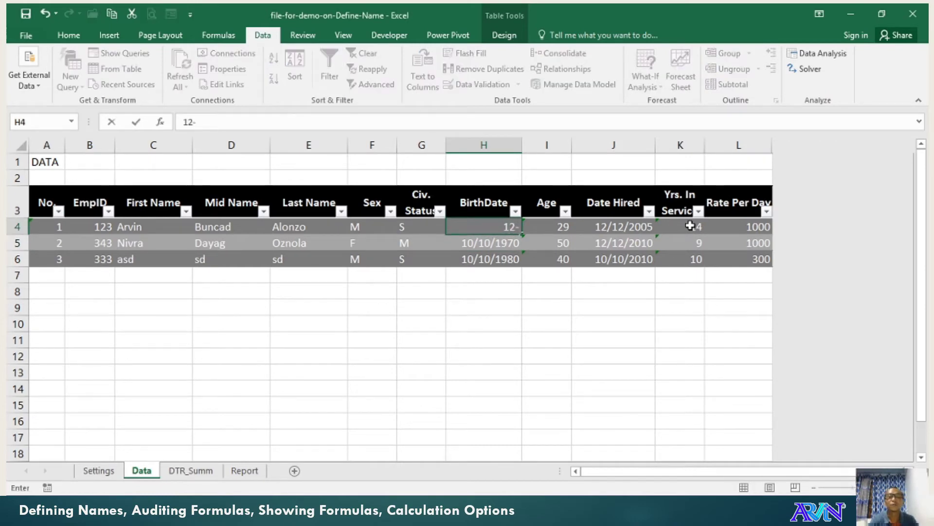
type("12-2010")
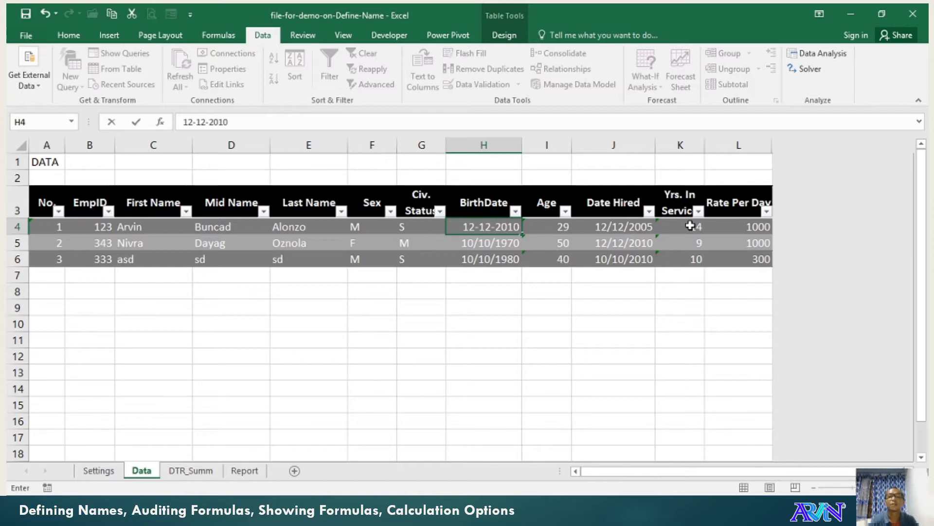
key("Return")
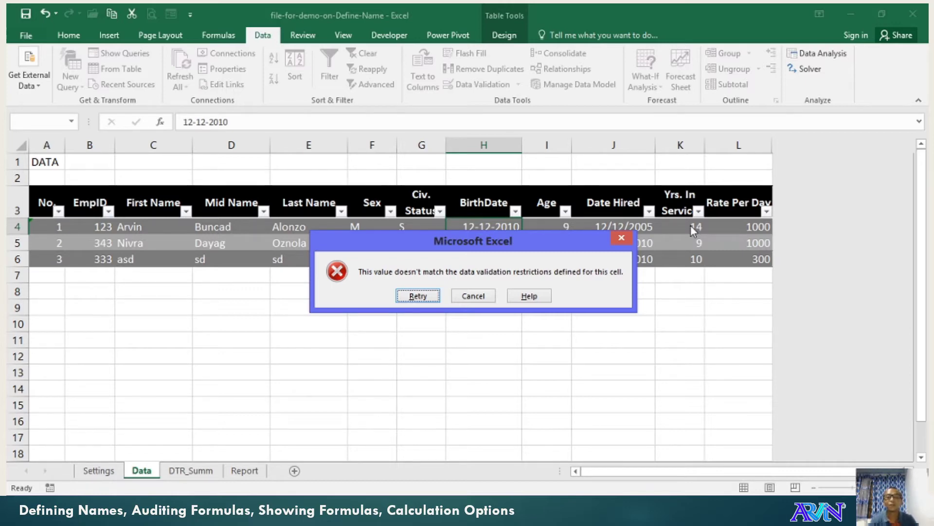
key("Escape")
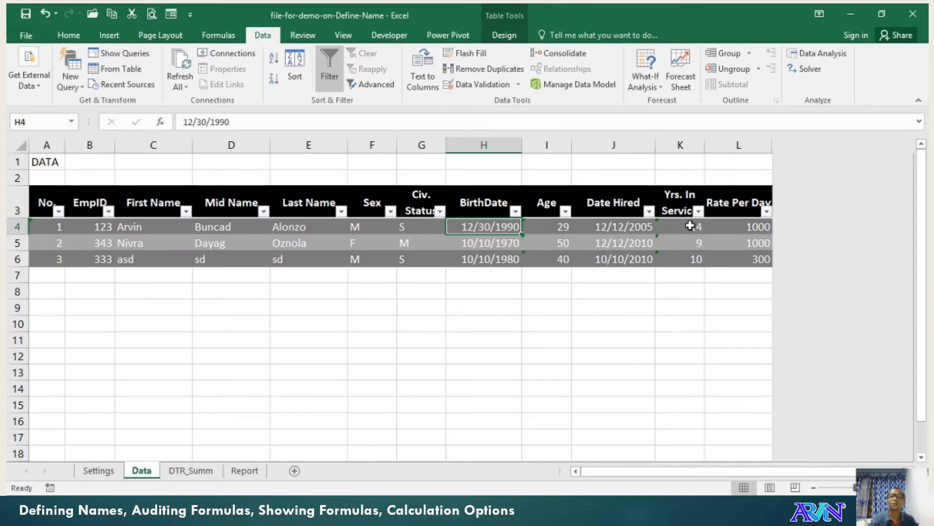
key("Right")
key("Right")
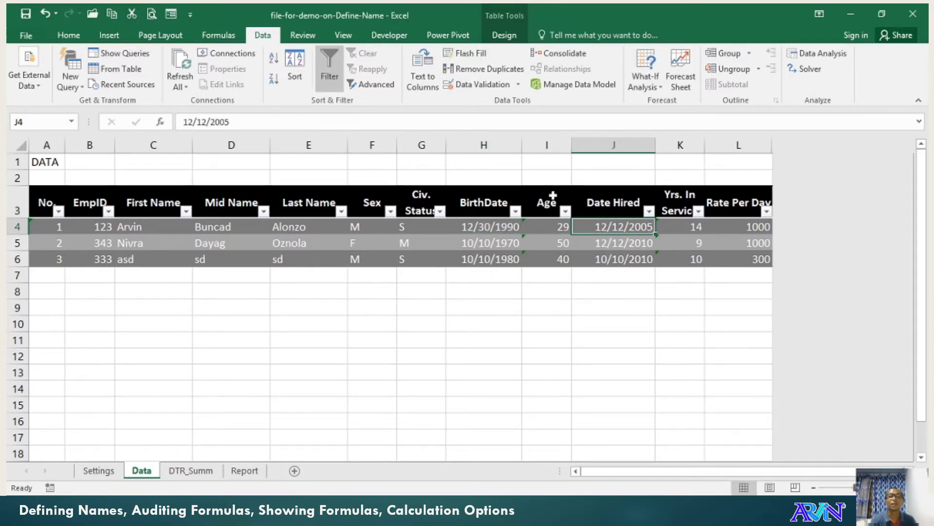
left_click(479, 84)
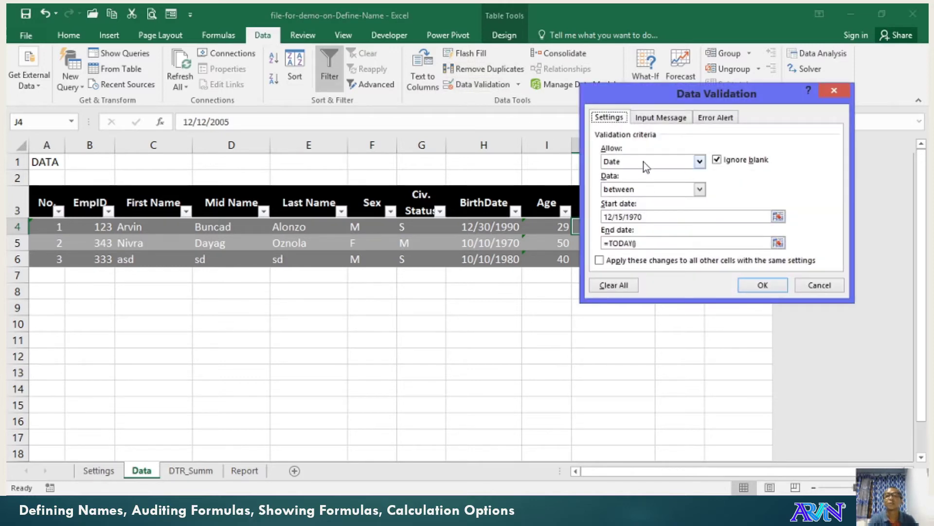
left_click(652, 215)
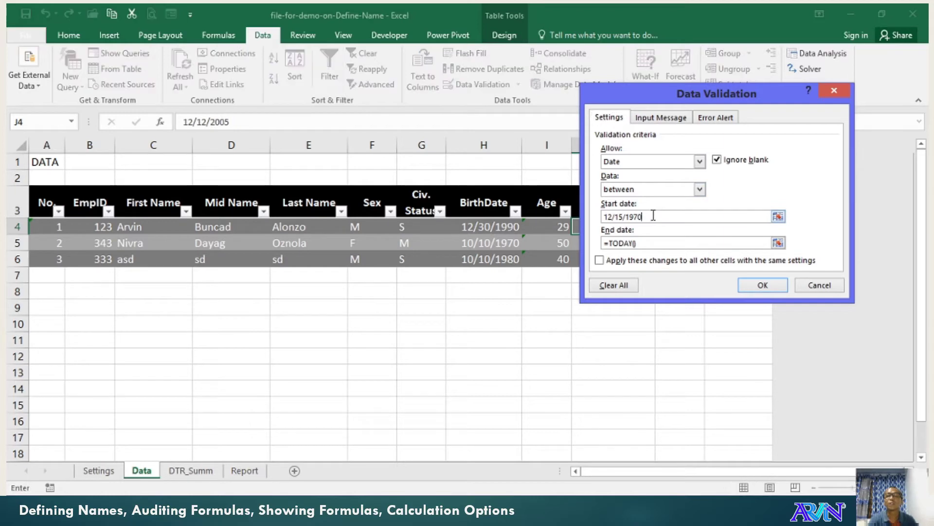
left_click(820, 286)
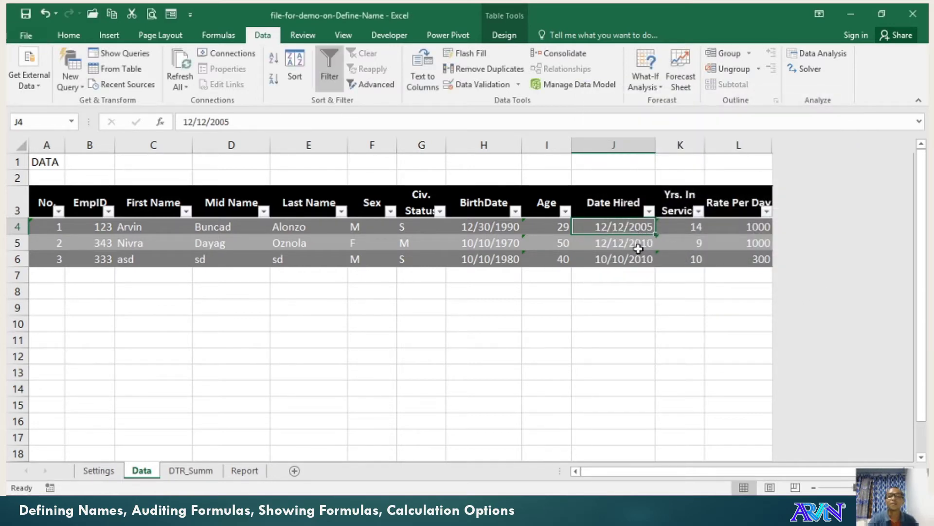
left_click(560, 230)
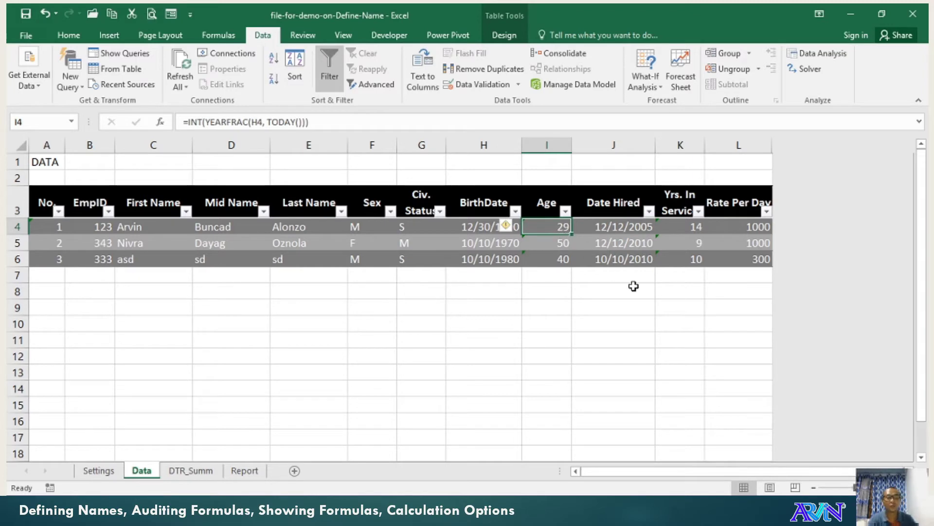
key("F2")
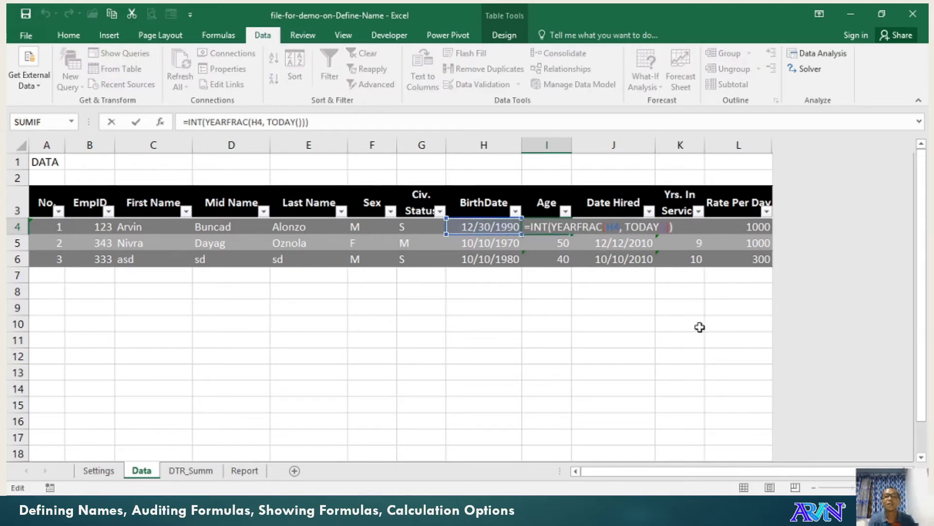
key("Return")
key("Up")
key("F2")
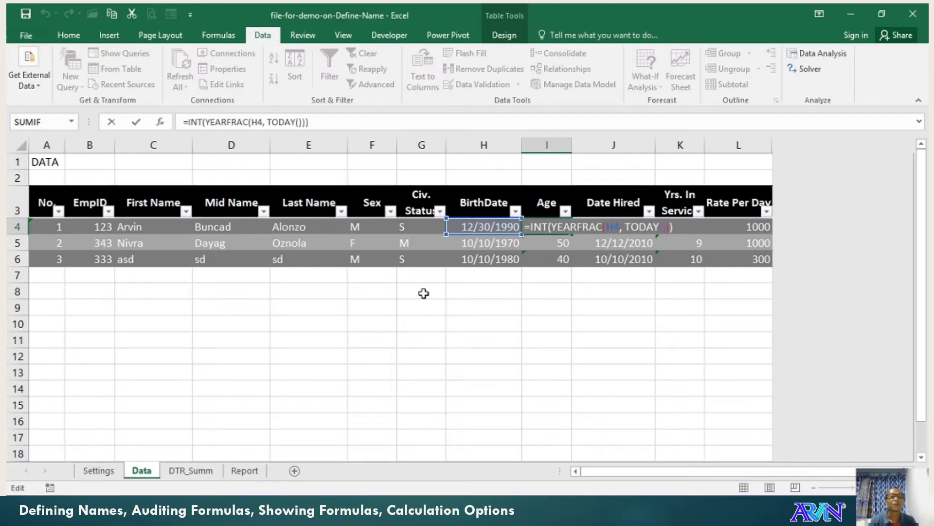
left_click(203, 122)
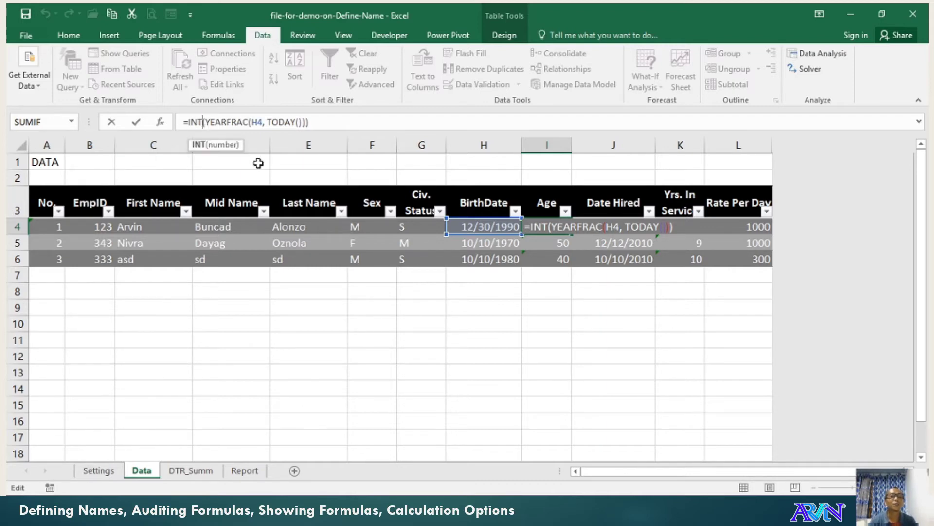
key("BackSpace")
key("BackSpace")
key("BackSpace")
key("BackSpace")
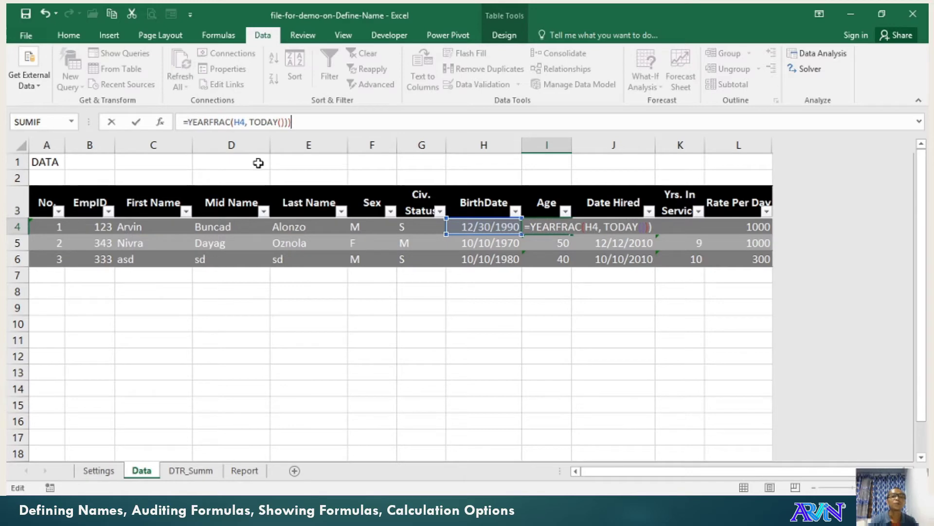
key("Return")
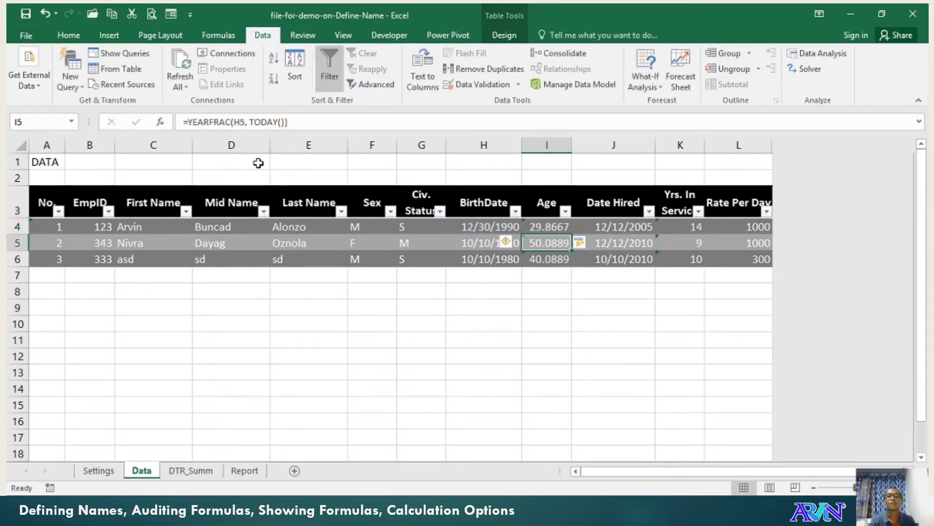
key("Up")
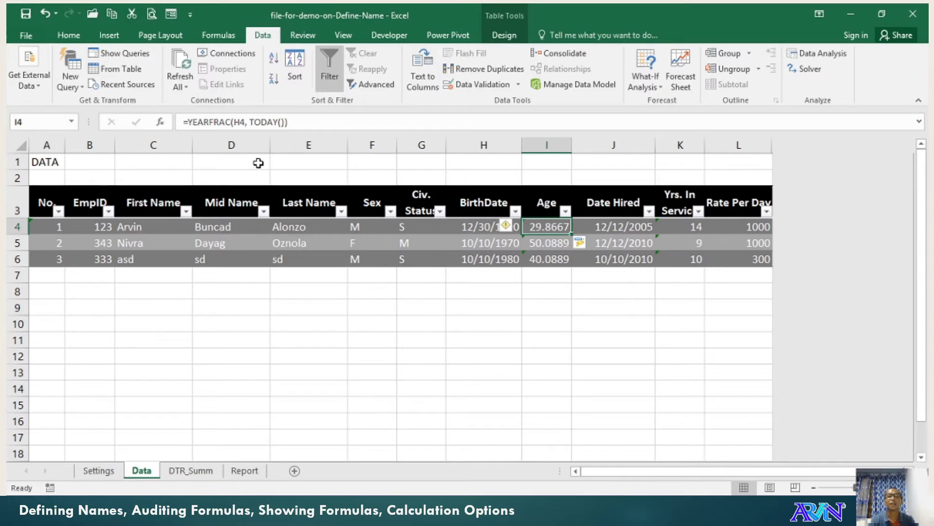
key("ctrl+z")
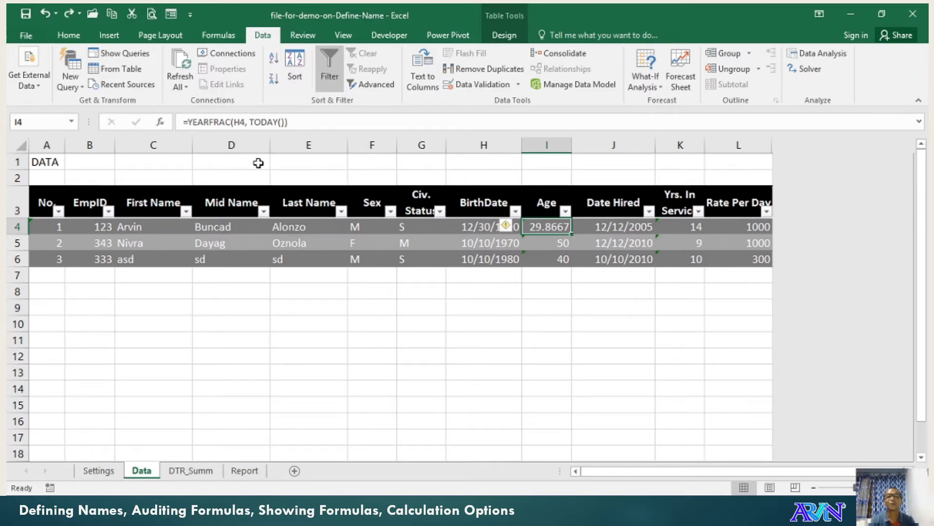
type("=INT(YEARFRAC(H4, TODAY()))")
key("ctrl+Return")
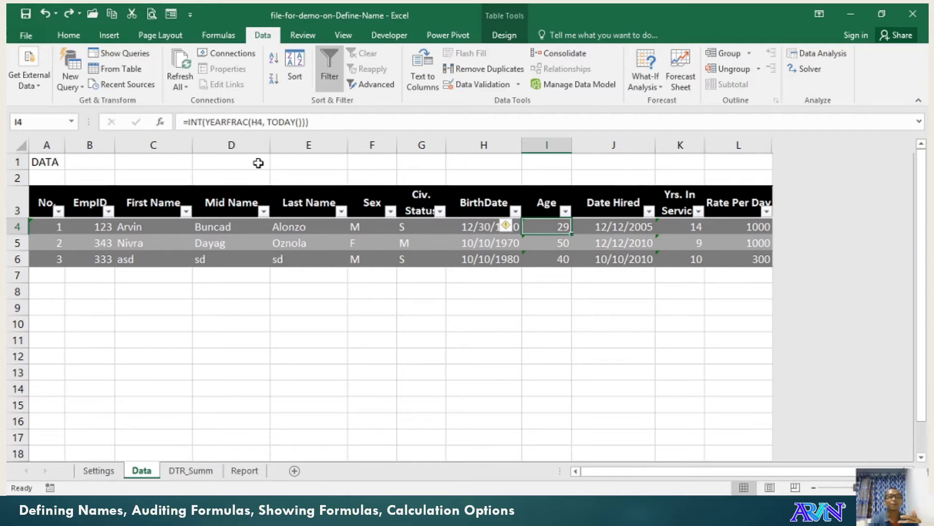
key("Down")
key("Down")
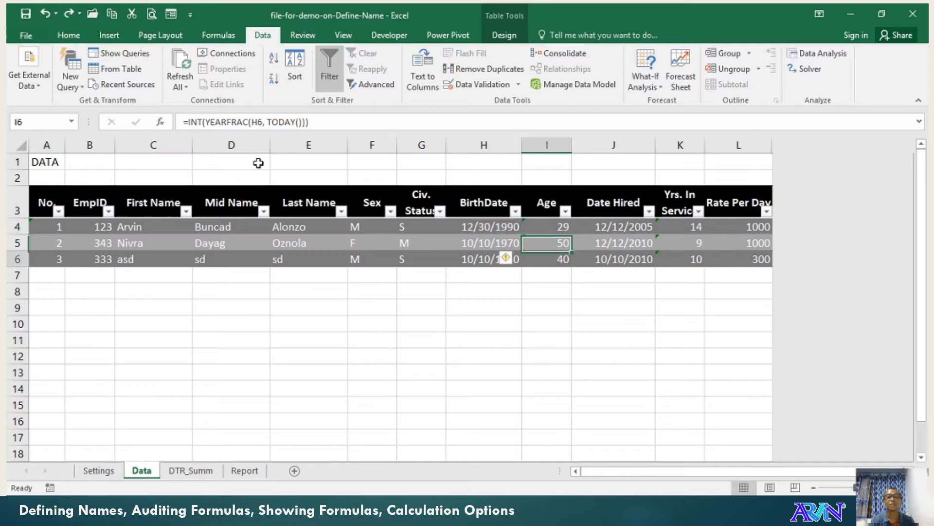
key("Up")
key("Up")
key("Right")
key("Right")
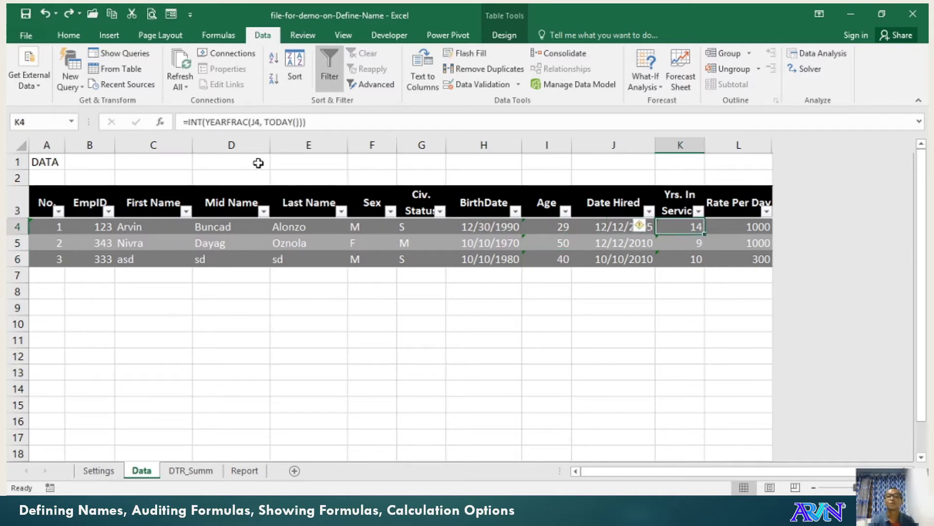
key("Right")
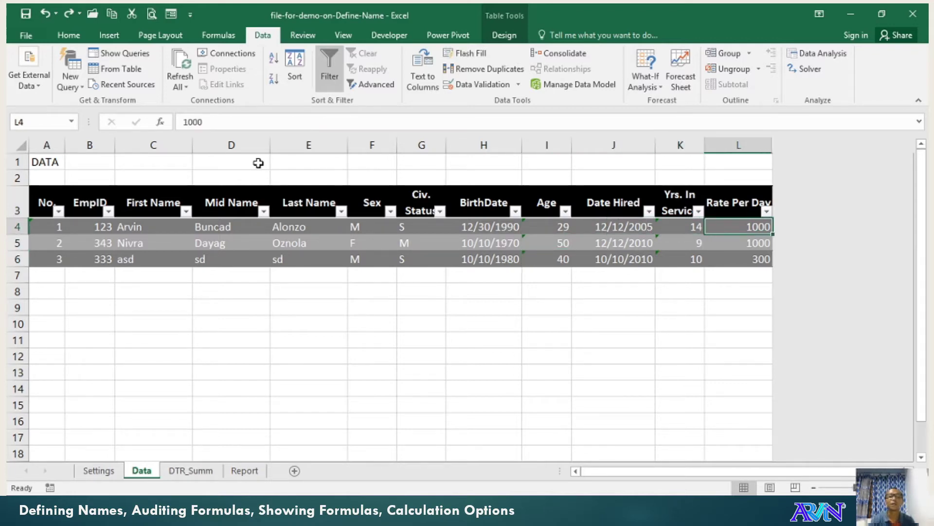
- Correct the DTR_Summ C1 header typo so it reads 'Number of minutes late'
left_click(187, 468)
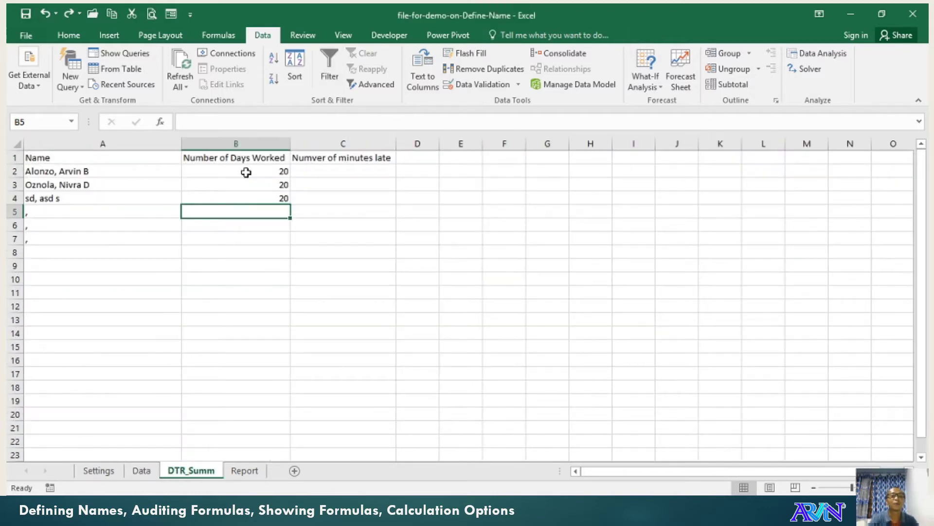
left_click(341, 173)
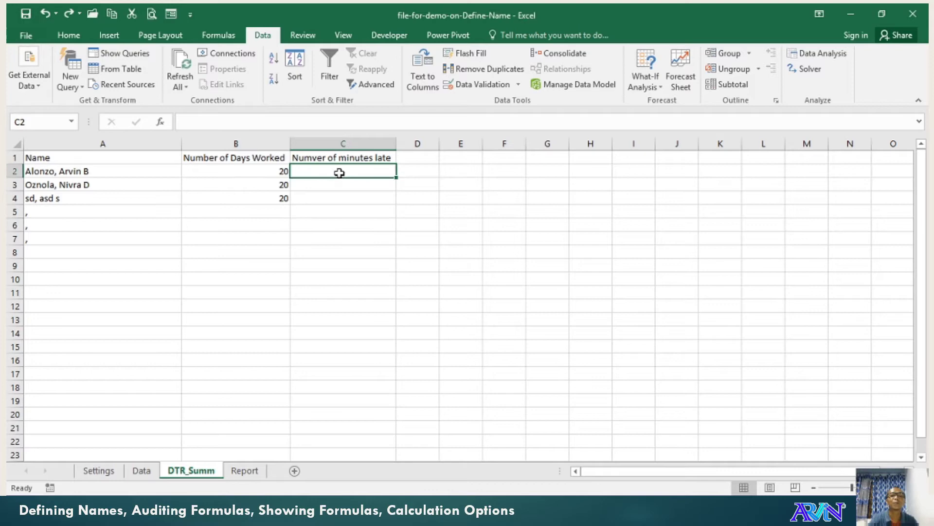
left_click(320, 159)
key("F2")
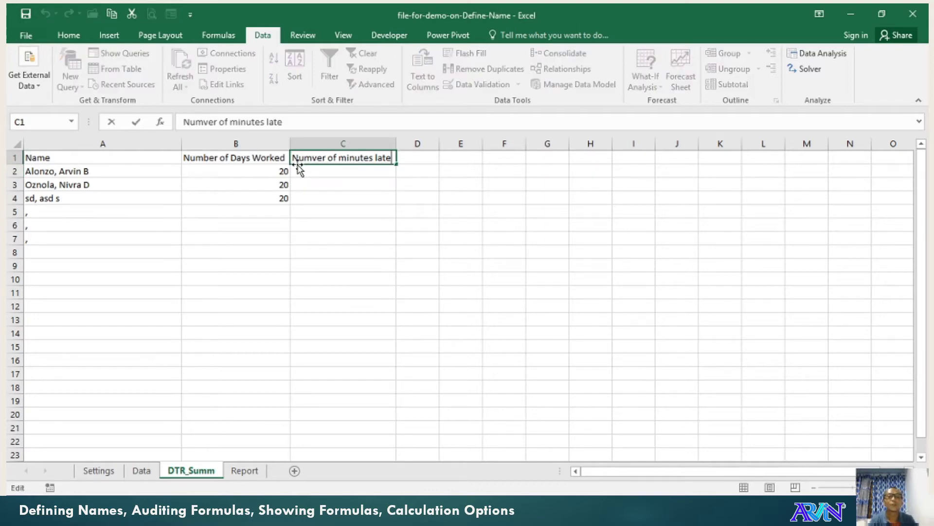
key("Left")
key("Left")
key("Left")
key("Left")
key("Left")
key("Left")
key("Left")
key("Left")
key("Left")
key("Left")
key("Left")
key("Left")
key("Left")
key("Left")
key("BackSpace")
type("b")
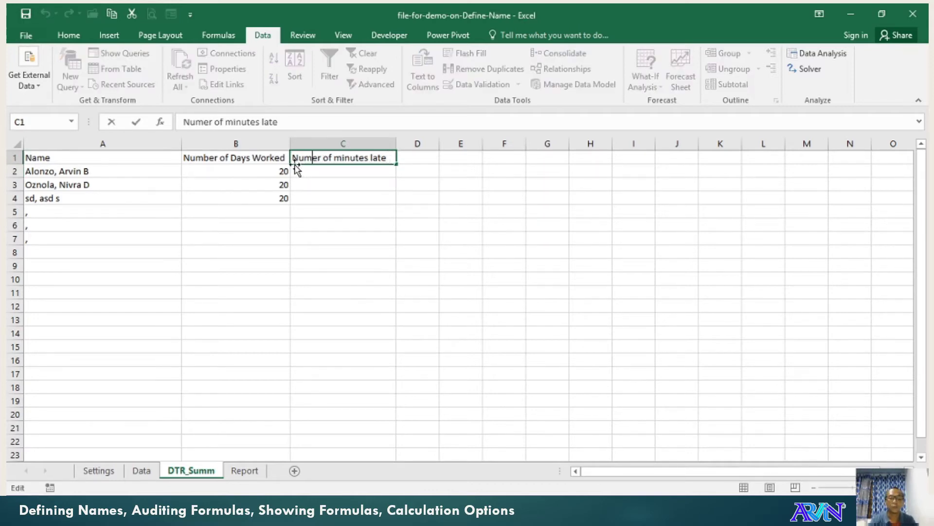
key("Return")
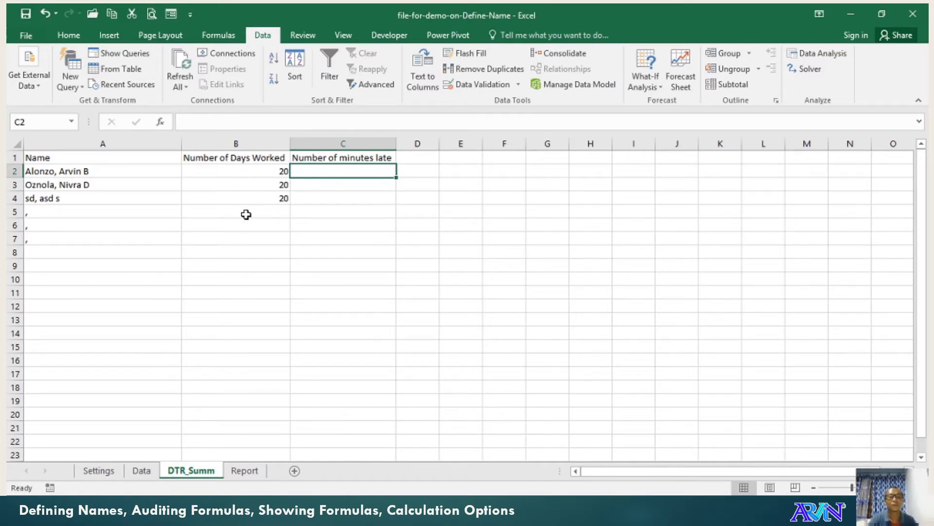
left_click(244, 471)
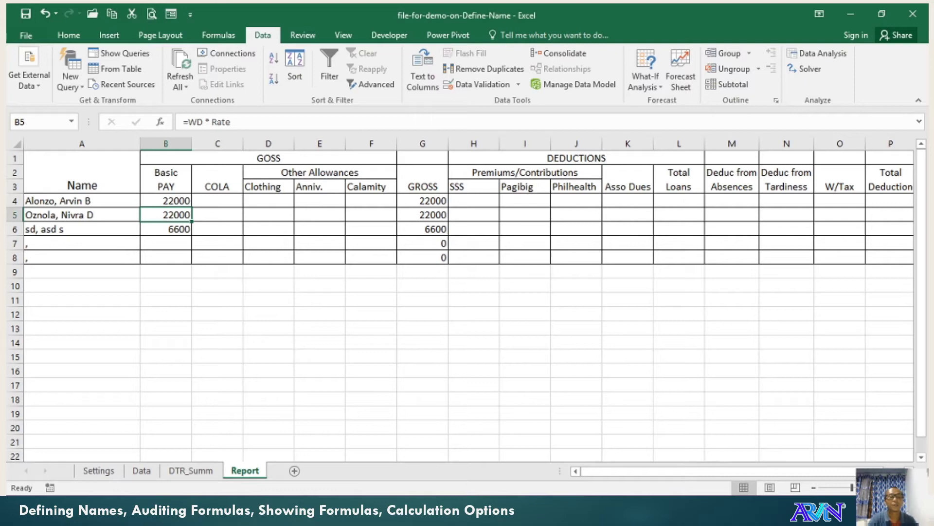
- Check WD on Settings, then select the named Rate range (1000, 1000, 300) on Data
left_click(142, 470)
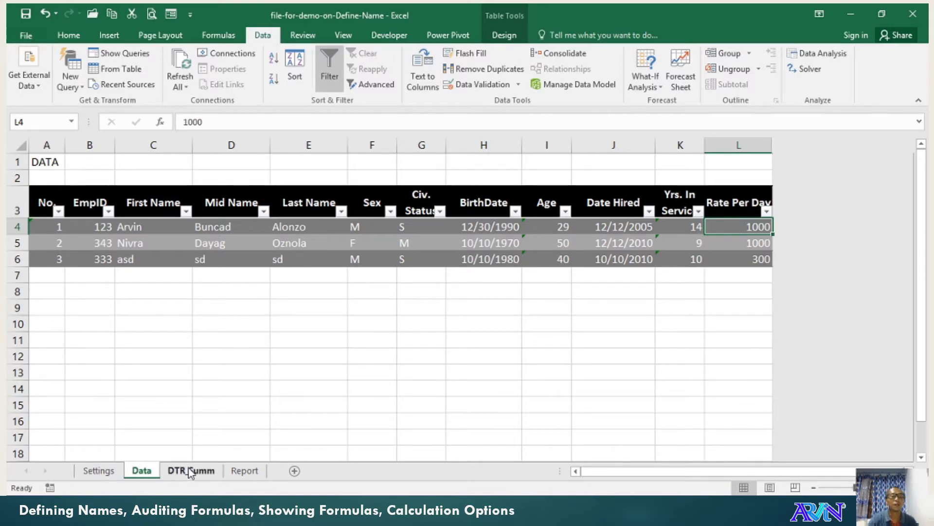
left_click(116, 472)
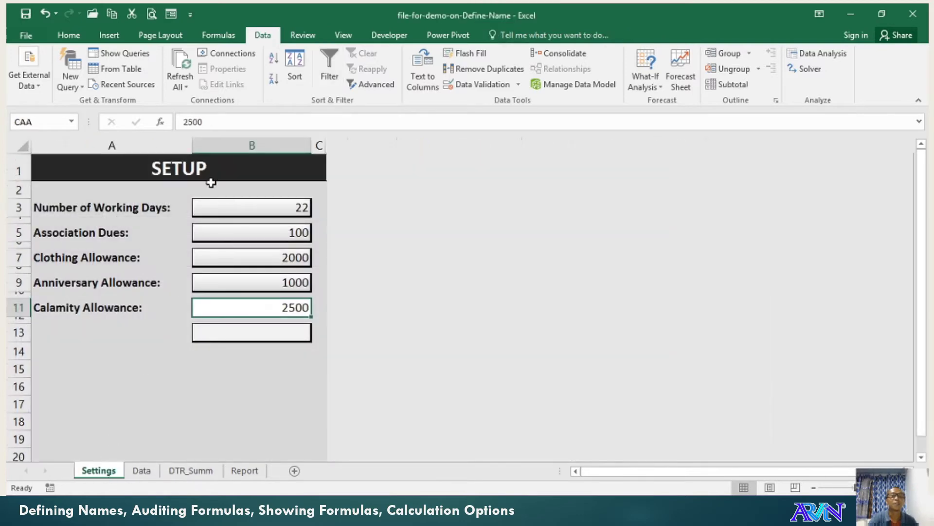
left_click(255, 210)
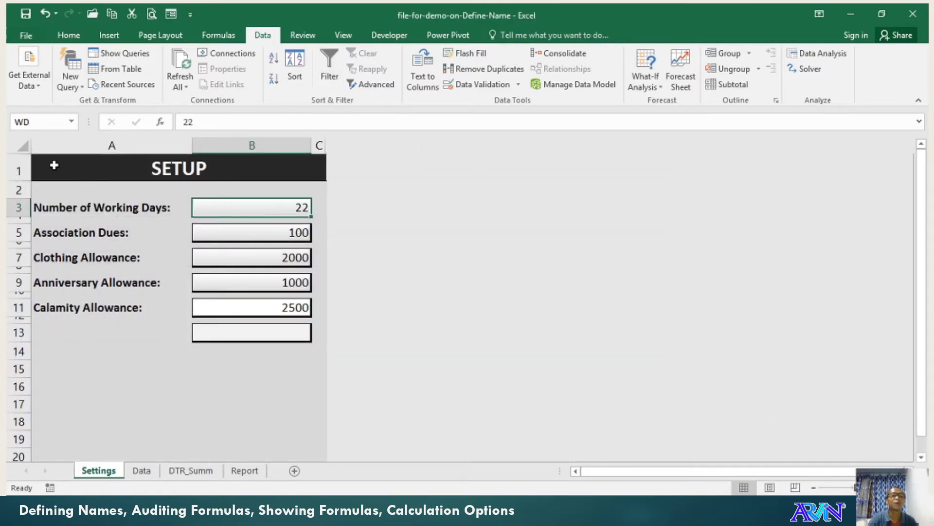
left_click(151, 472)
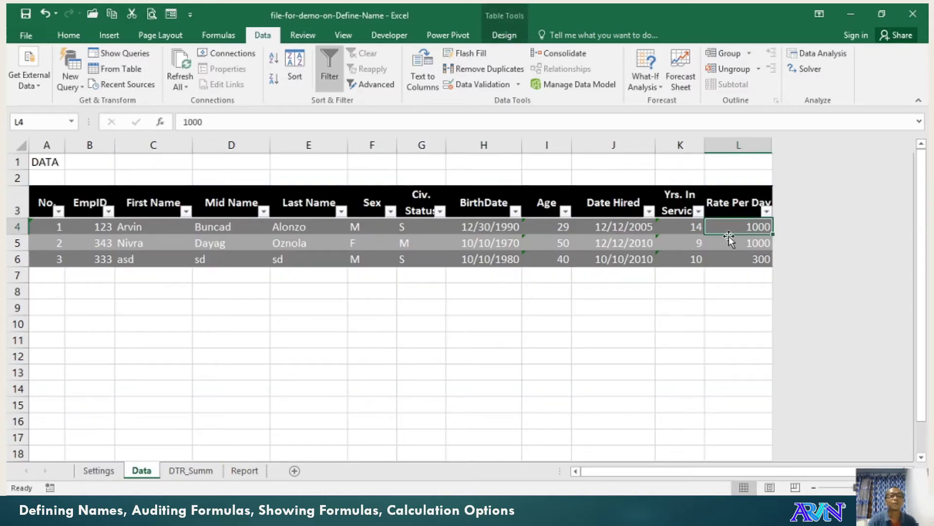
left_click(73, 123)
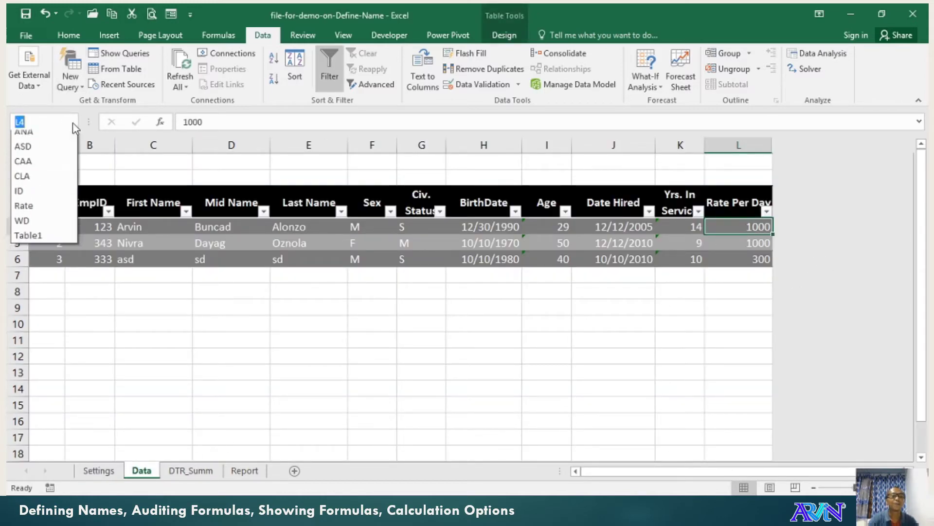
left_click(32, 214)
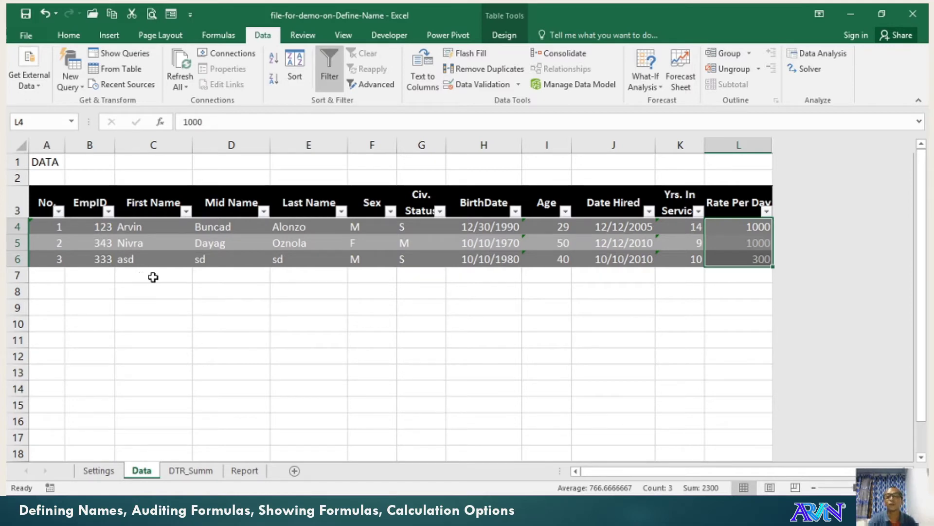
mouse_move(734, 284)
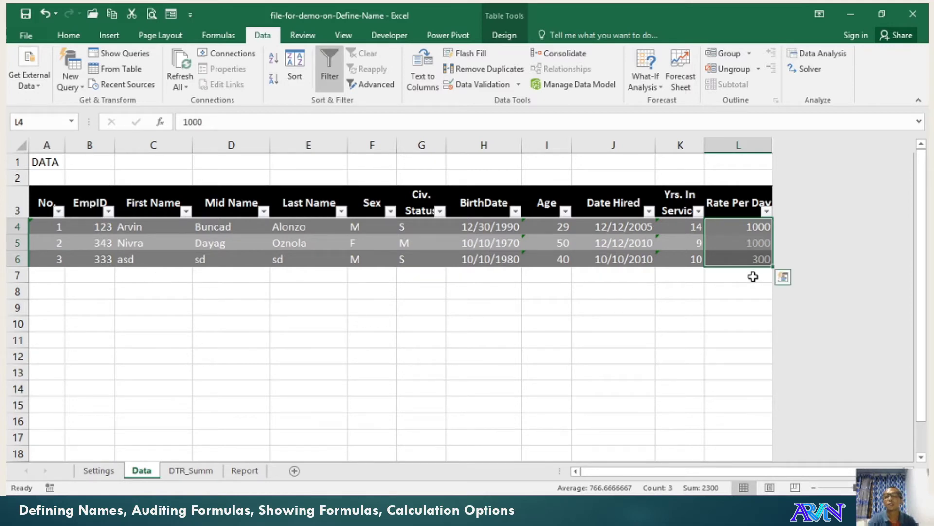
left_click(754, 276)
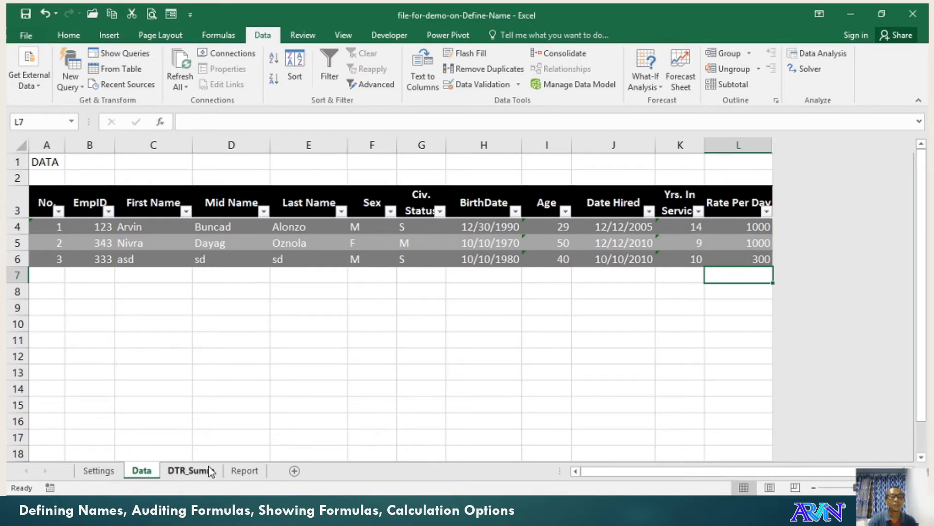
- View the first employee's Basic PAY formula =WD * Rate in Report cell B4
left_click(238, 471)
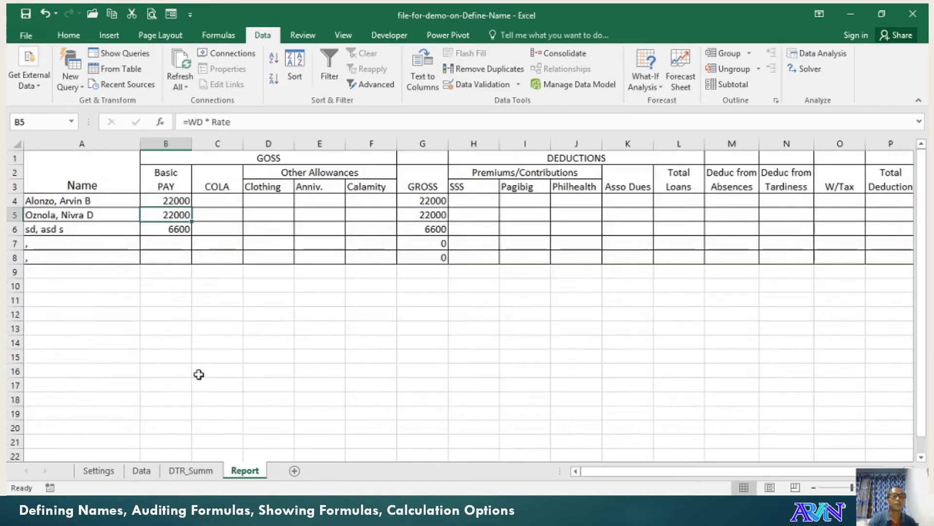
left_click(170, 201)
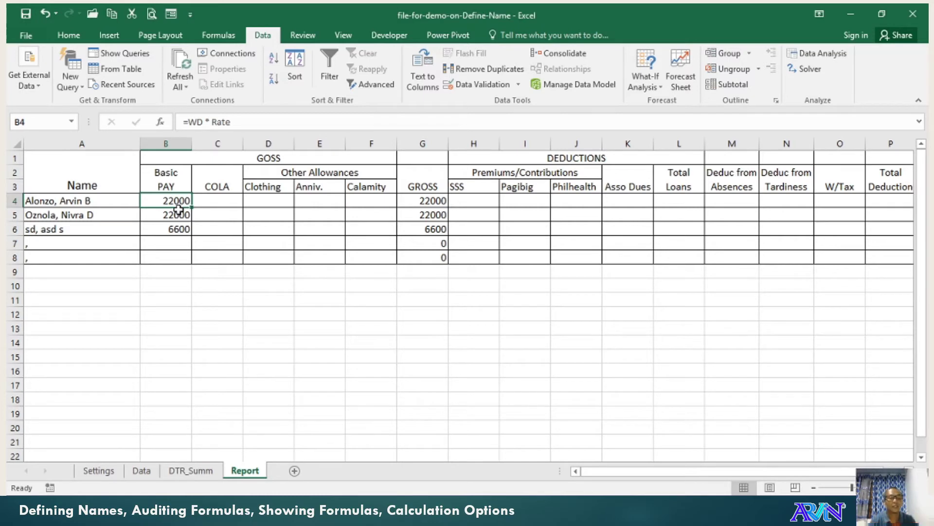
key("F2")
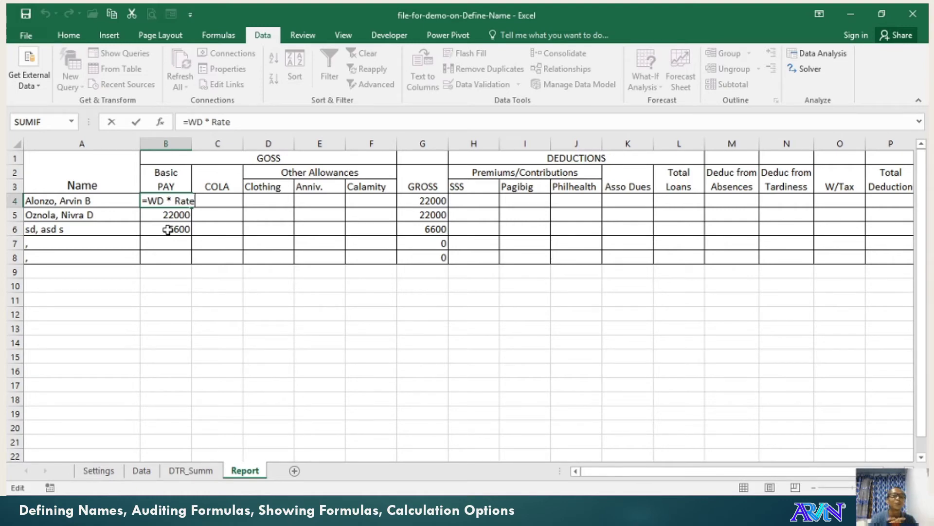
- Enter the first employee's Clothing, Anniv. and Calamity formulas using the CLA, ANA and calamity names
key("Return")
key("Up")
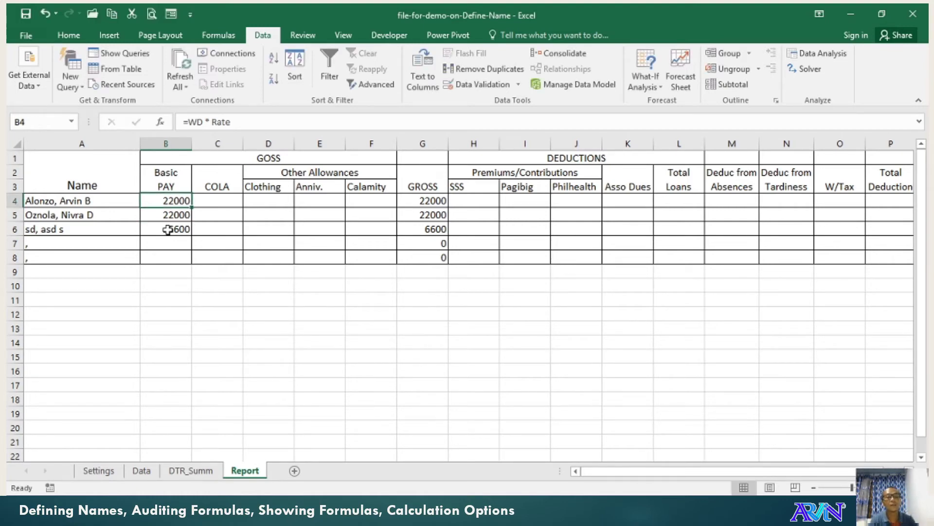
key("Right")
key("Right")
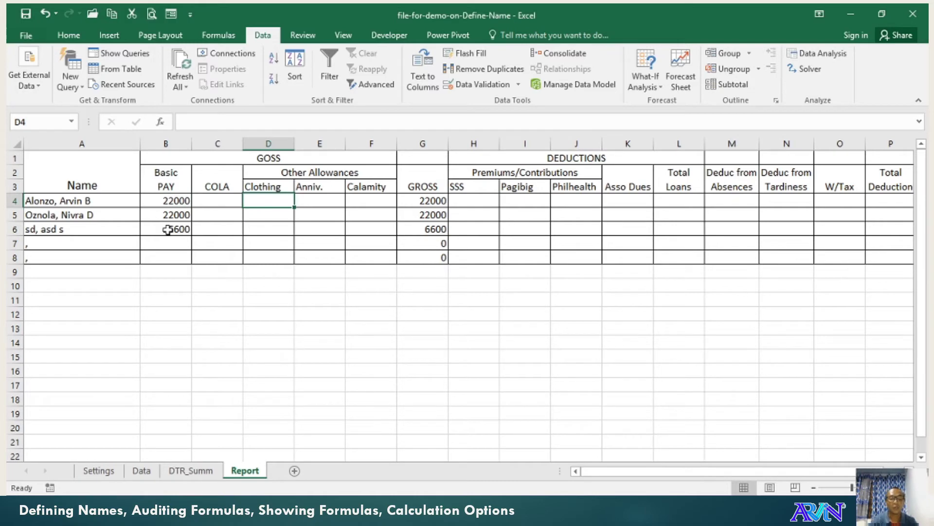
type("=cla")
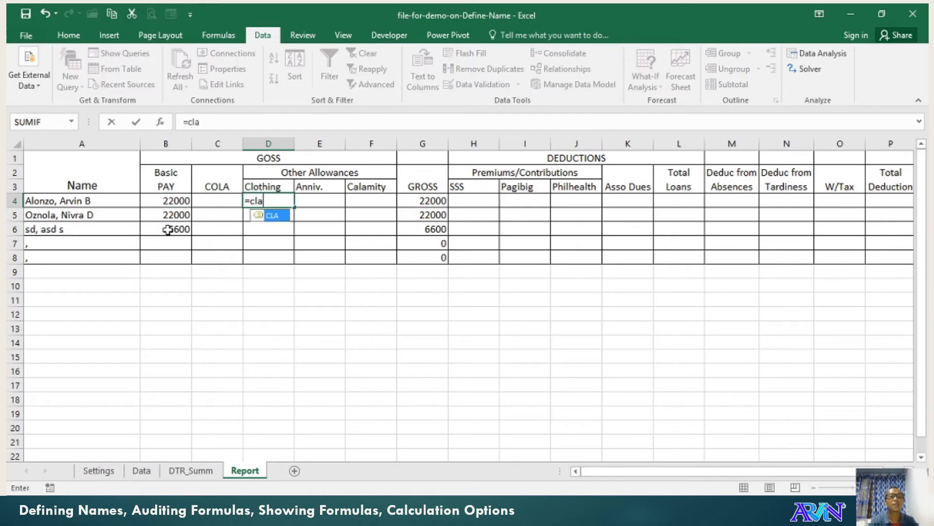
key("Return")
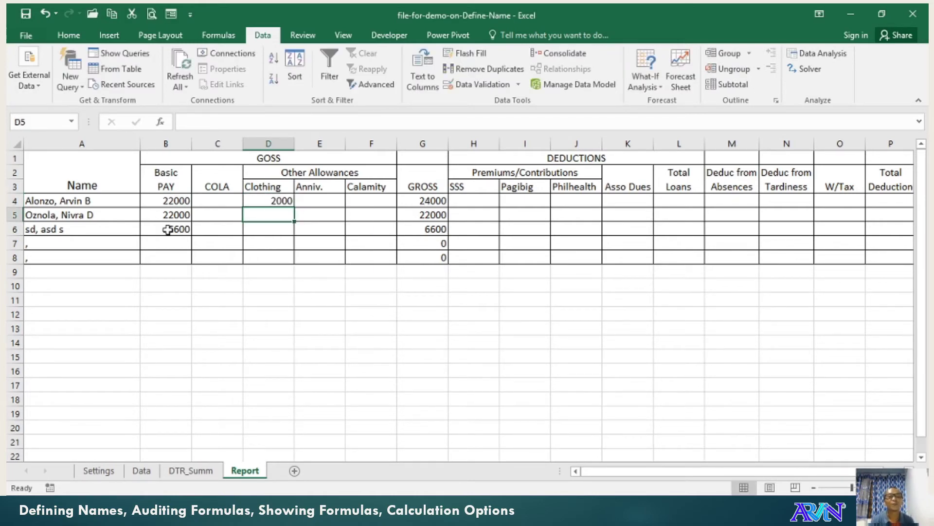
key("Up")
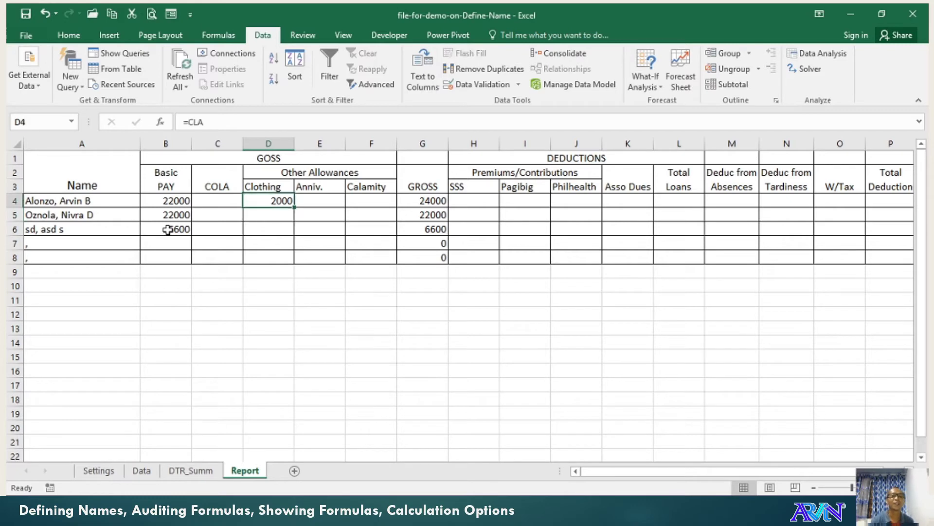
key("Right")
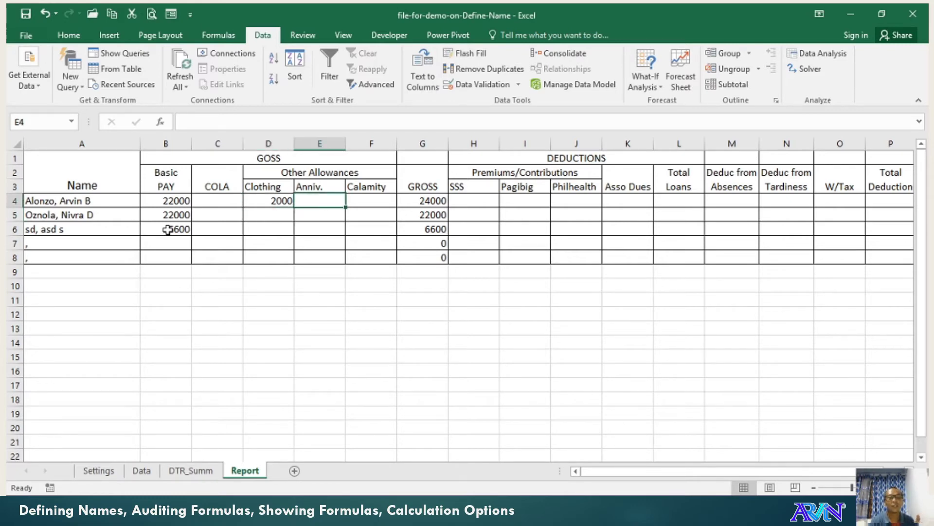
type("=anniv")
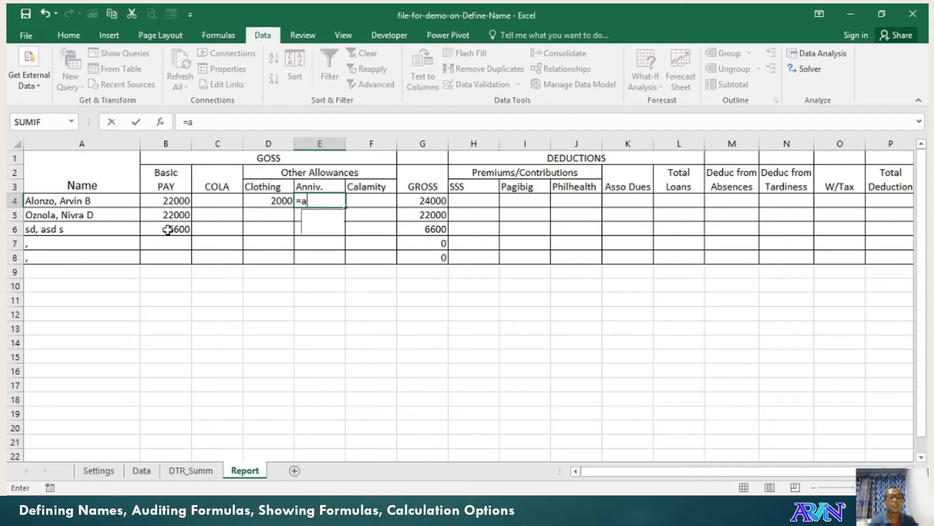
key("Return")
key("Up")
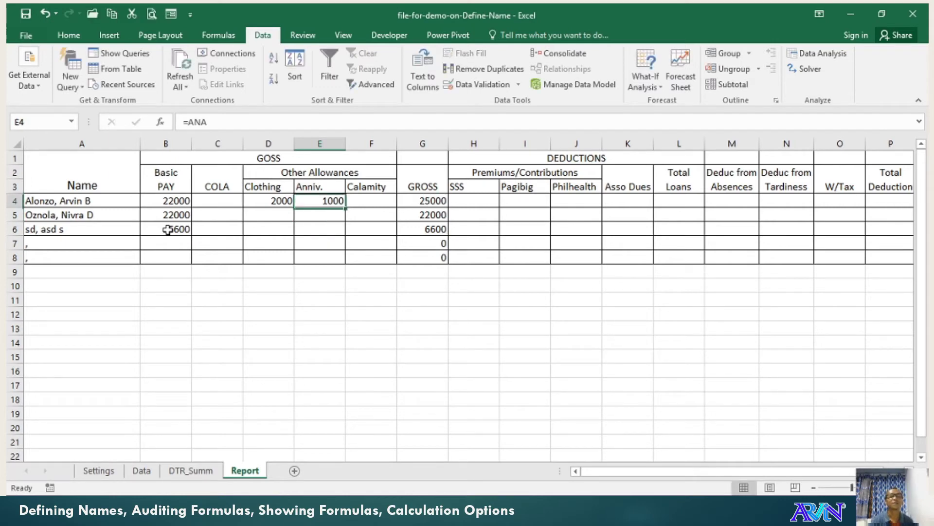
key("Right")
type("=")
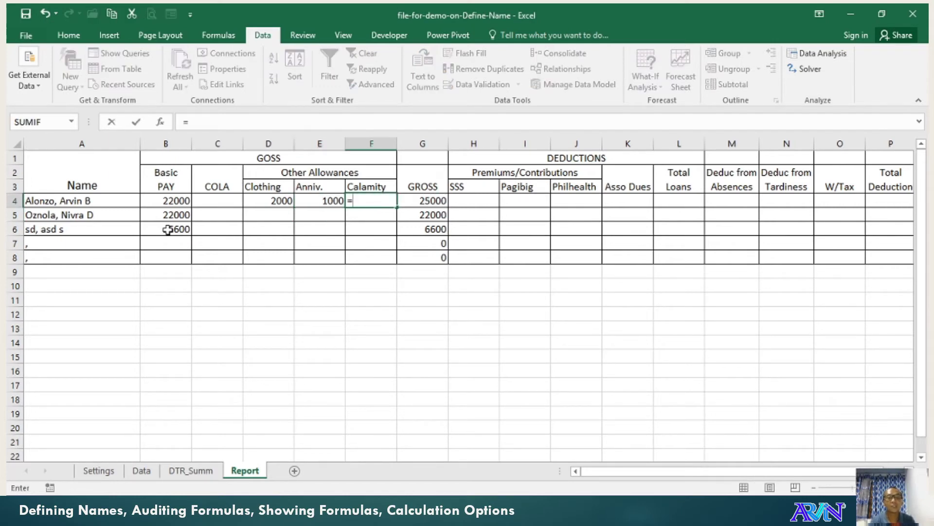
type("caa")
key("Return")
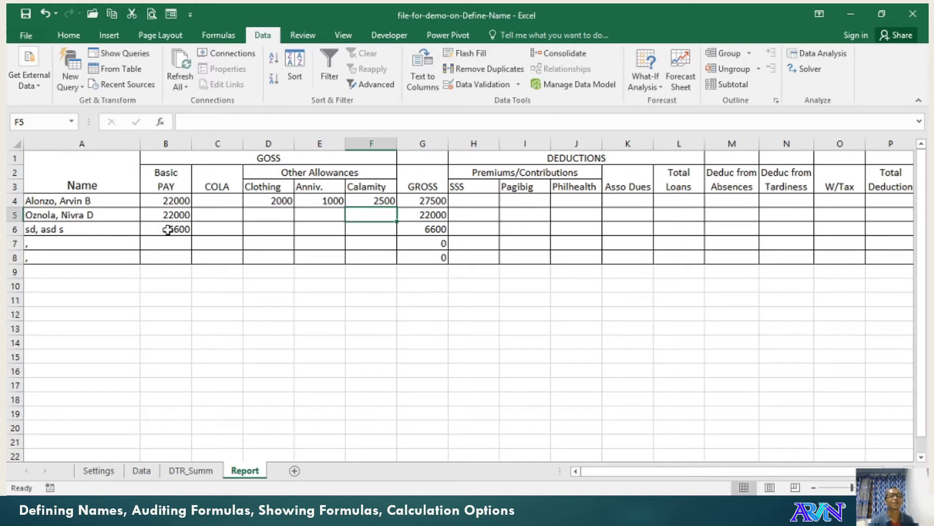
key("Up")
- Copy D4:F4 into rows 5–6 so every employee gets 2000, 1000 and 2500
key("Left")
key("Left")
key("shift+Right")
key("shift+Right")
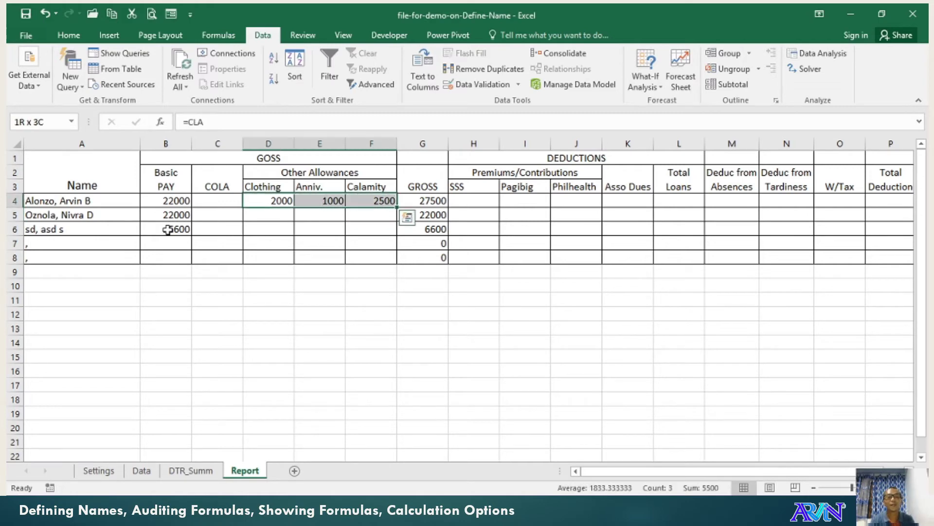
key("ctrl+c")
key("Down")
key("shift+Down")
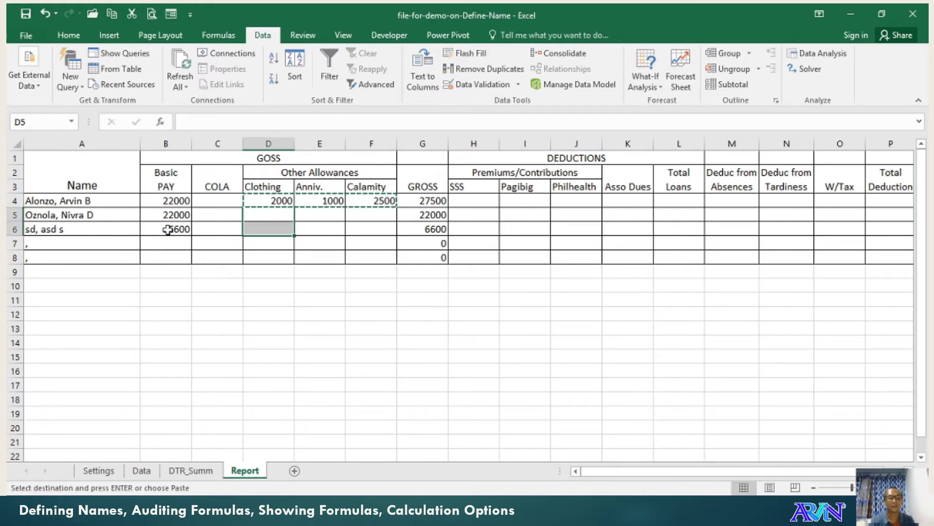
key("ctrl+v")
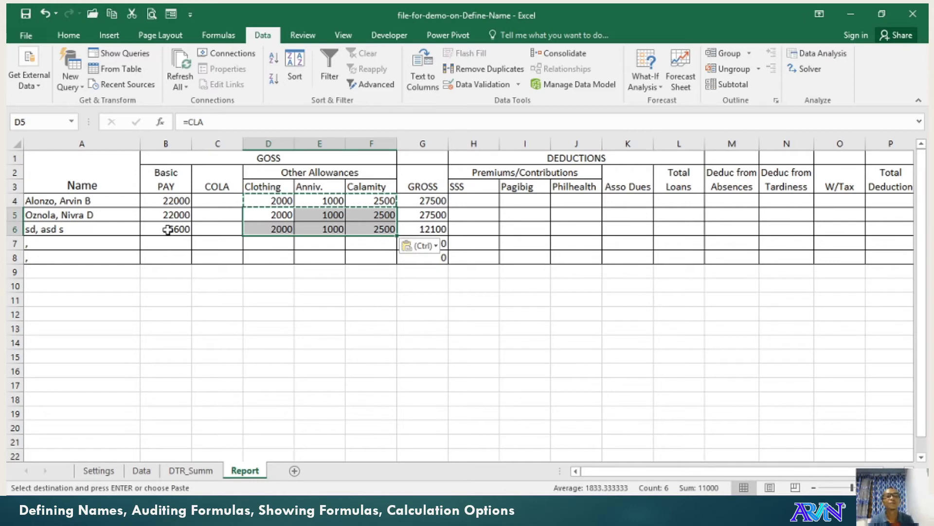
key("Right")
key("Right")
key("Right")
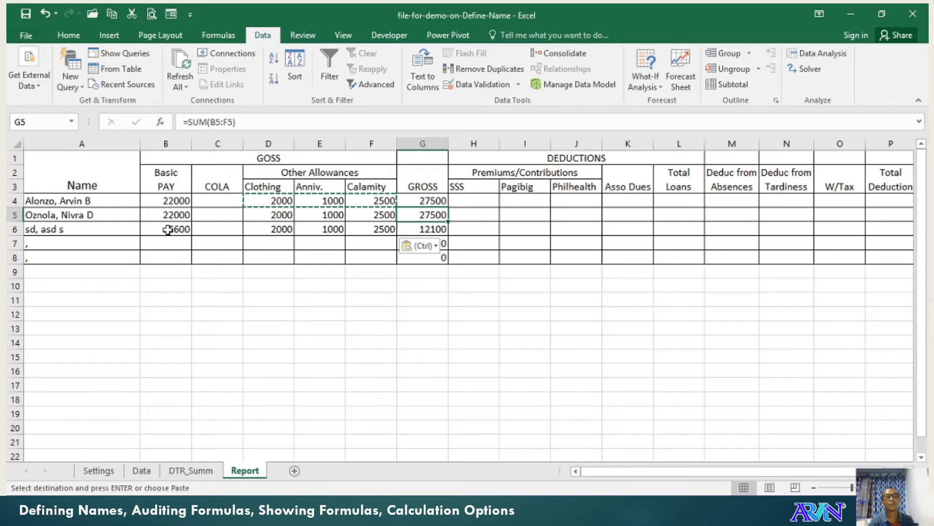
key("Right")
key("Right")
key("Right")
key("Right")
key("Right")
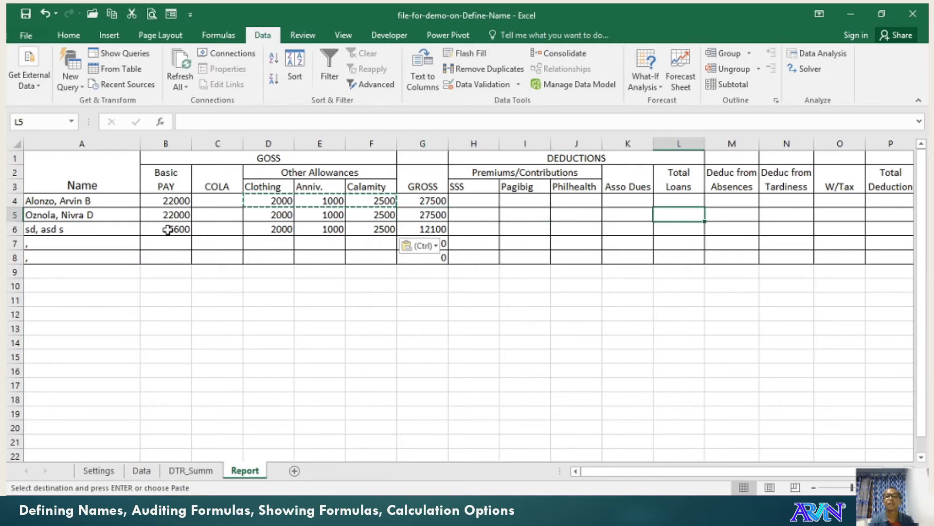
key("Up")
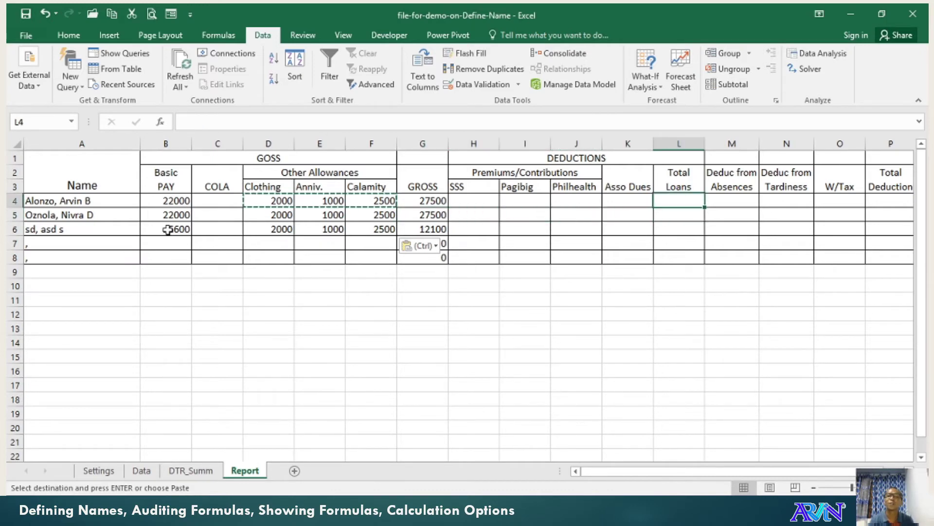
- Enter =ASD for Asso Dues and copy it to the other two employees
key("Left")
type("=")
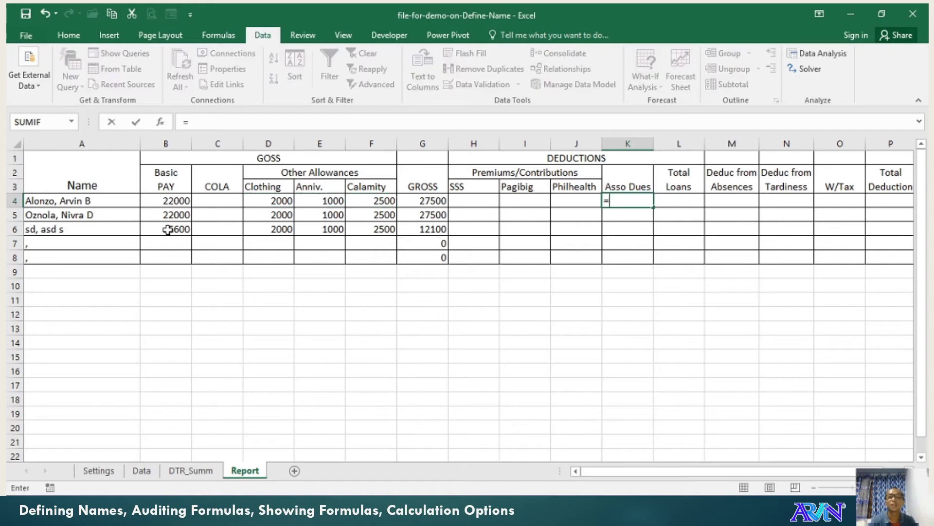
type("asd")
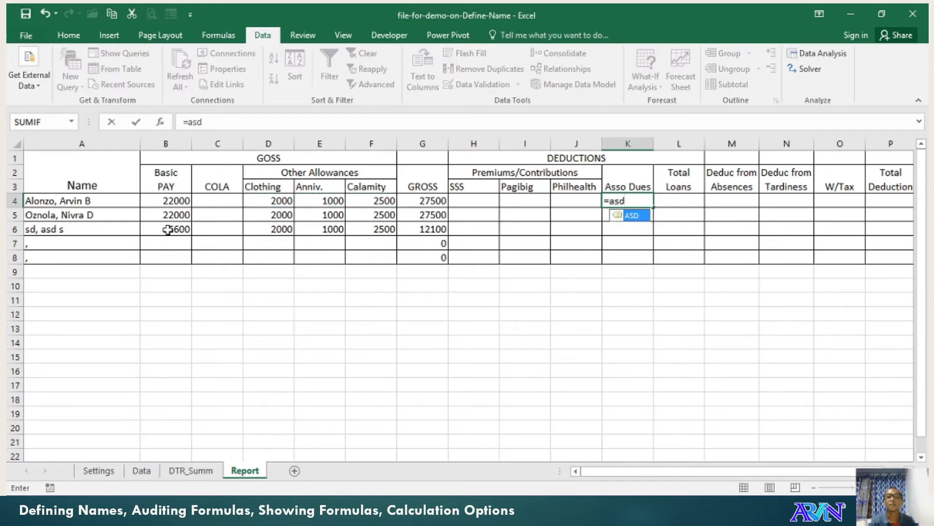
key("Return")
key("Up")
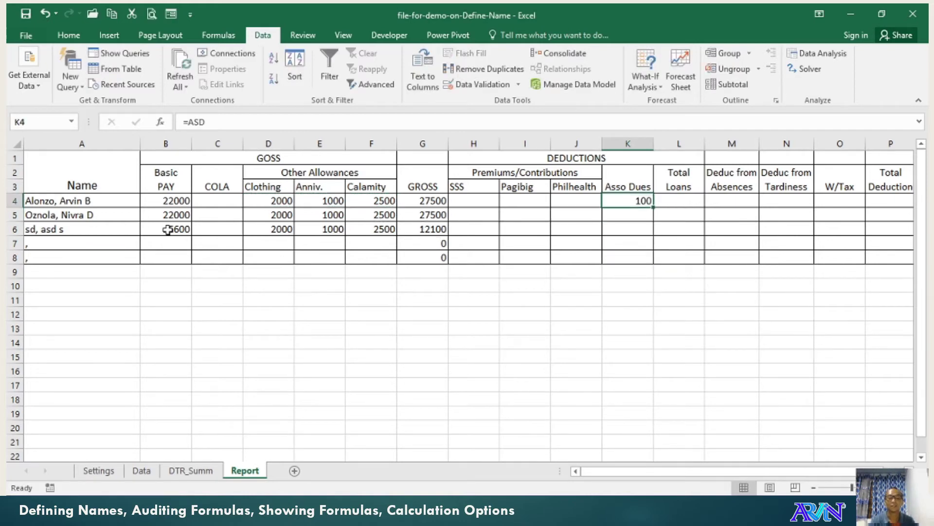
key("ctrl+c")
key("Down")
key("shift+Down")
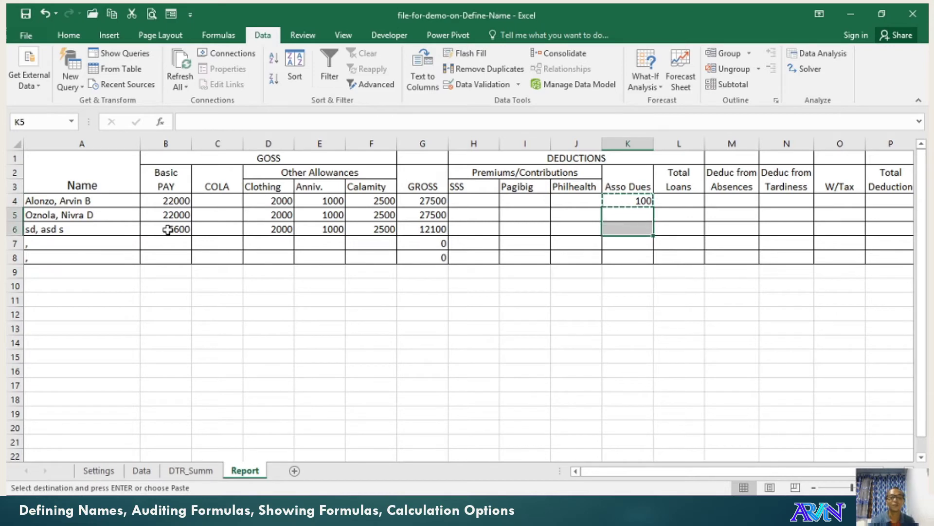
key("ctrl+v")
- Commit the =WD * Rate Basic PAY formula in B5
key("Left")
key("Left")
key("Left")
key("Left")
key("Left")
key("Left")
key("Left")
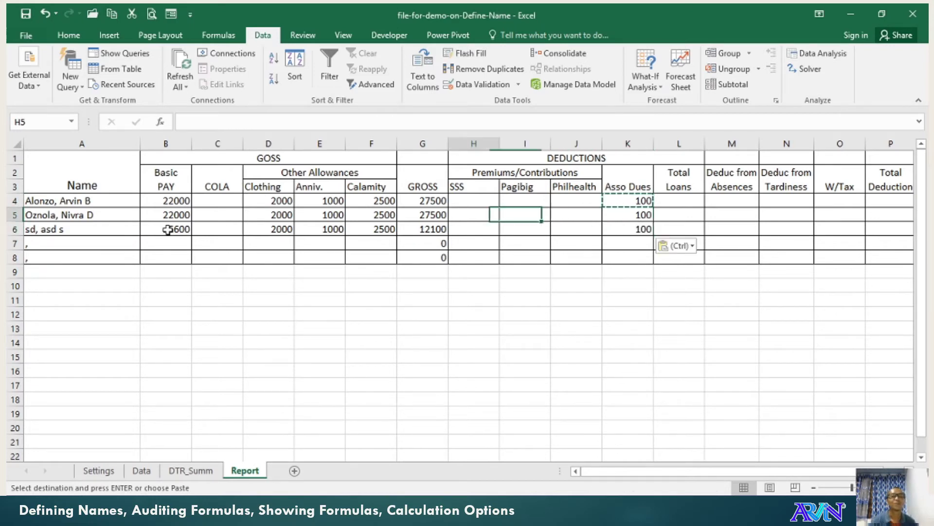
key("Left")
key("Left")
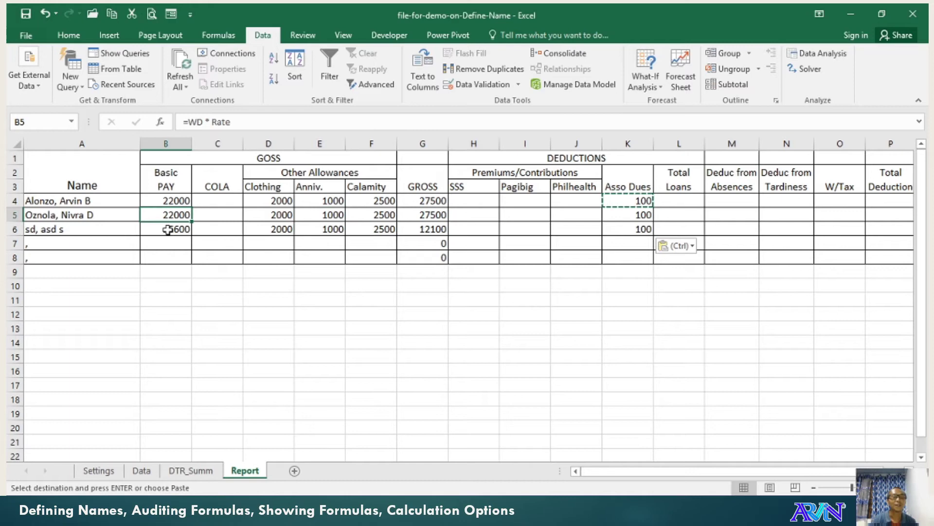
key("F2")
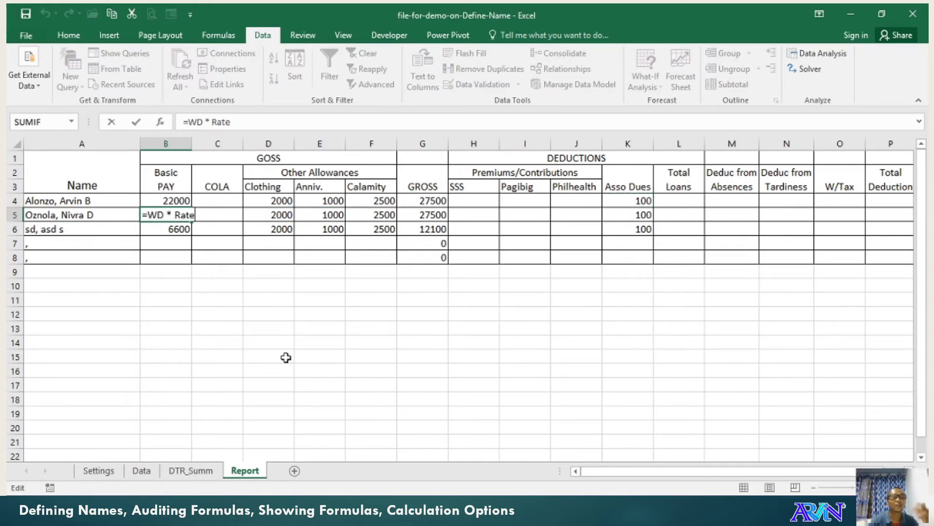
key("Escape")
key("ctrl+Return")
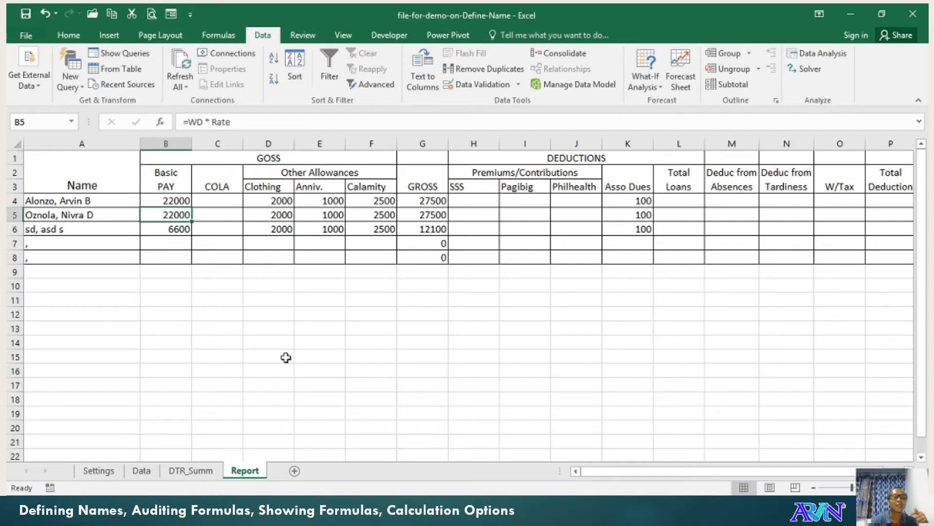
- Enter 2000 as the second employee's Rate Per Day in Data!L5, then view Report B5 at 44000
left_click(141, 470)
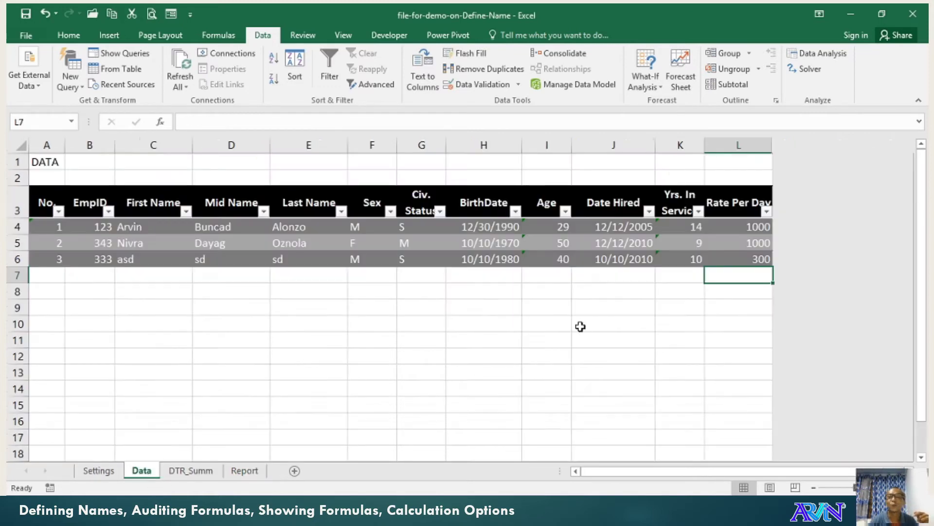
left_click(711, 244)
type("2")
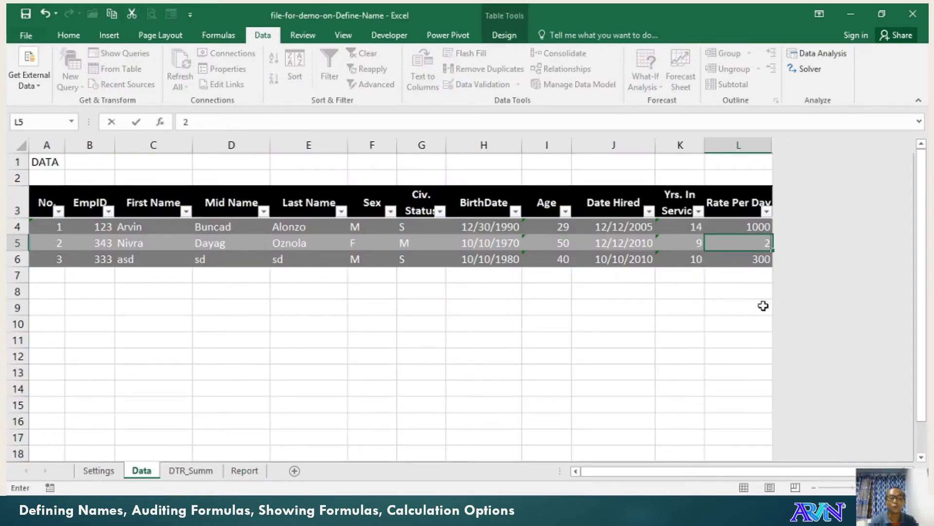
type("000")
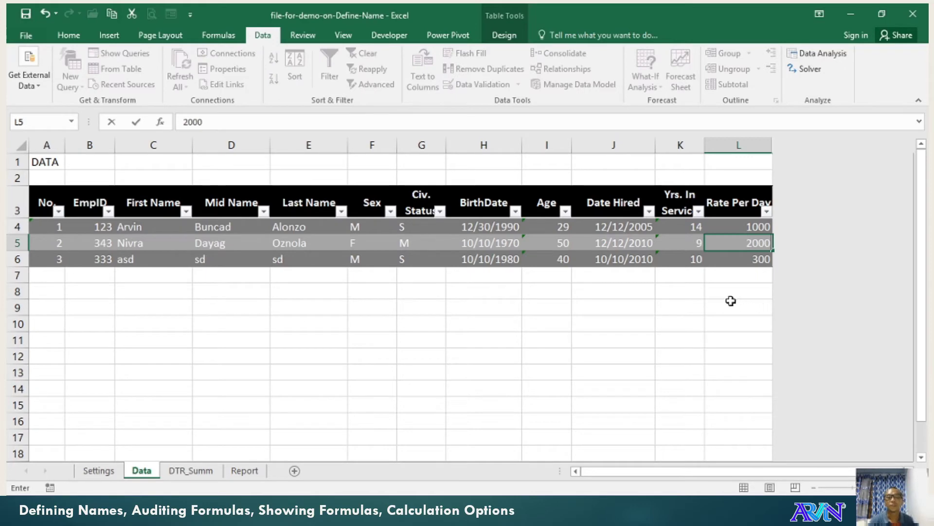
left_click(246, 471)
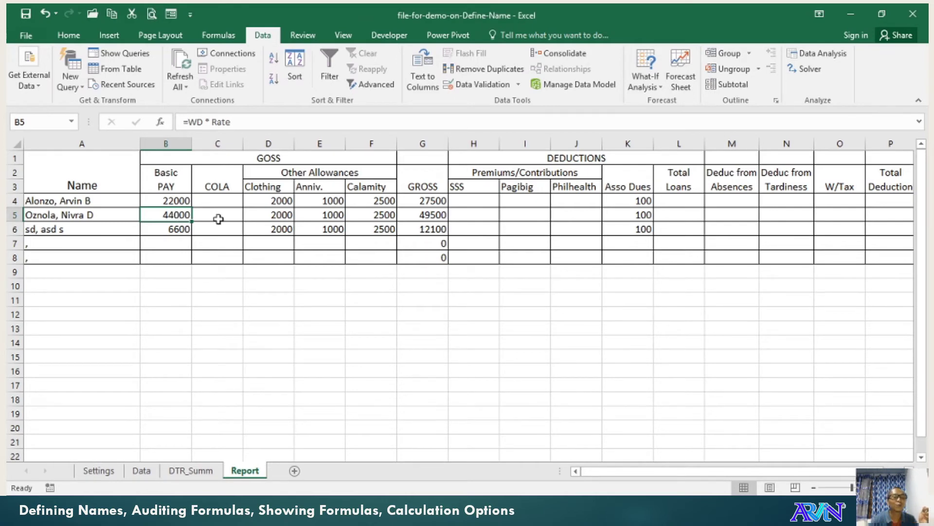
- Set the Settings working days to 20, then check Report's B4 and B5 Basic Pay formulas
left_click(99, 470)
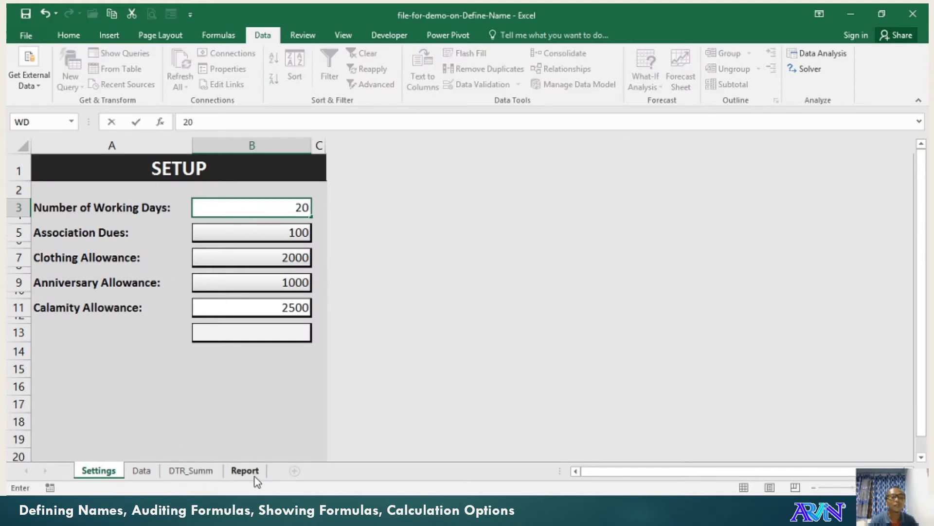
left_click(238, 471)
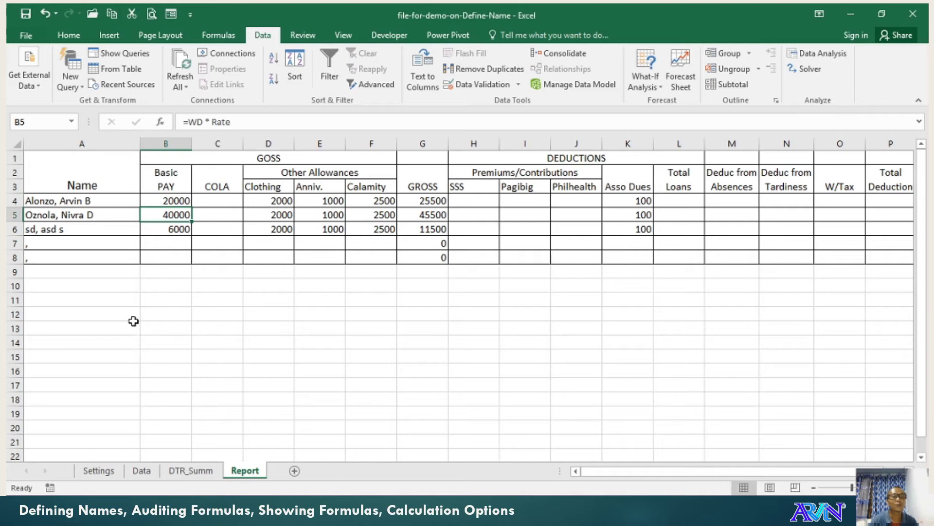
left_click(166, 201)
left_click(170, 218)
- Compare row 4 on the Report and Data sheets and check B4's =WD * Rate formula
left_click(181, 201)
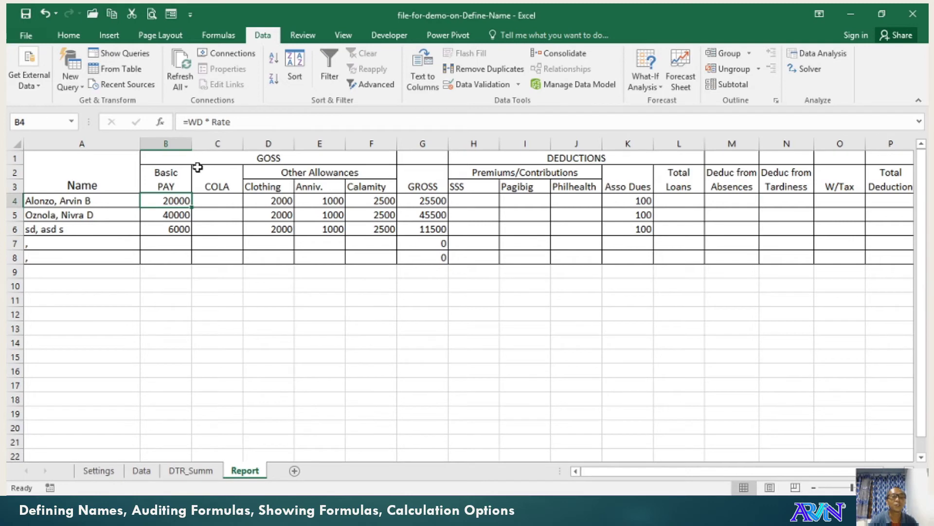
left_click(11, 200)
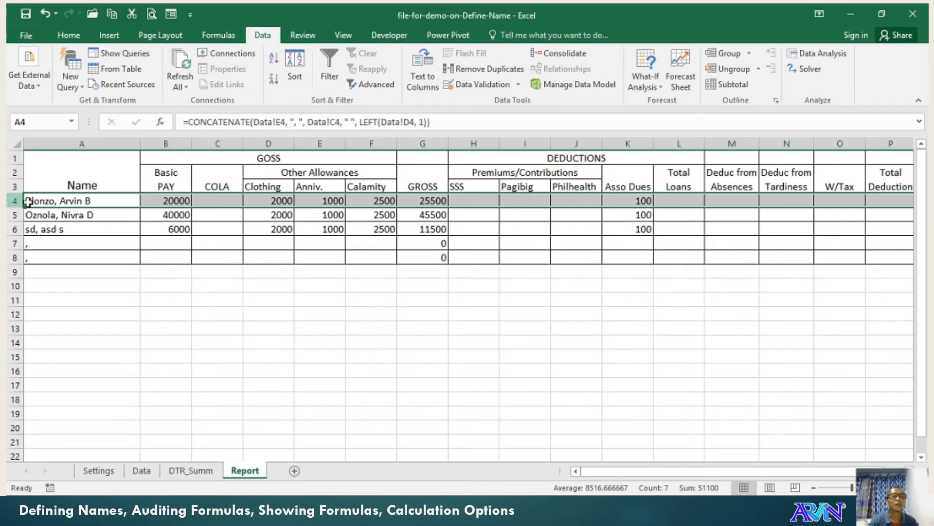
left_click(166, 201)
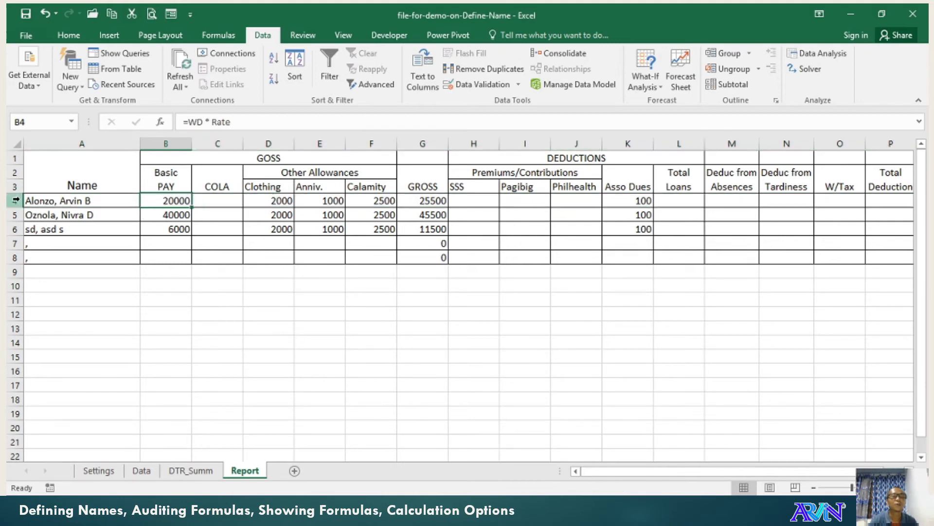
left_click(141, 470)
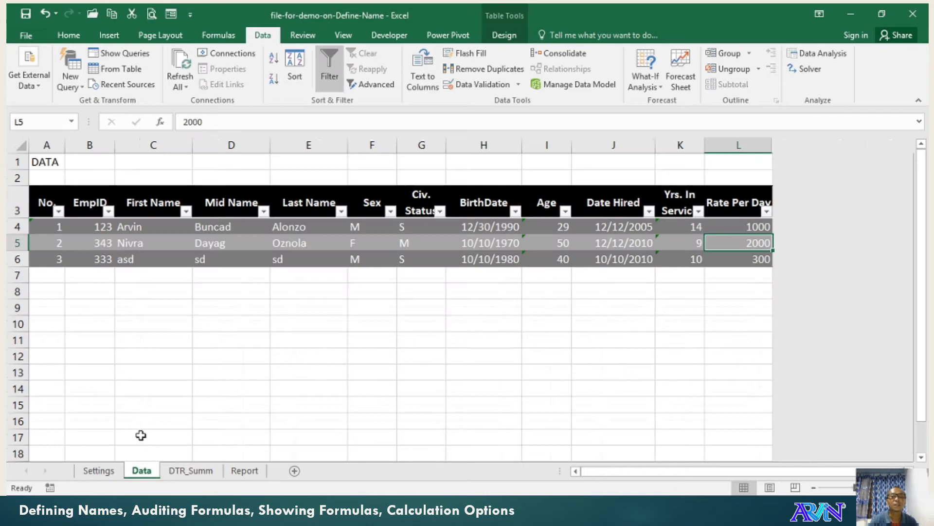
left_click(16, 226)
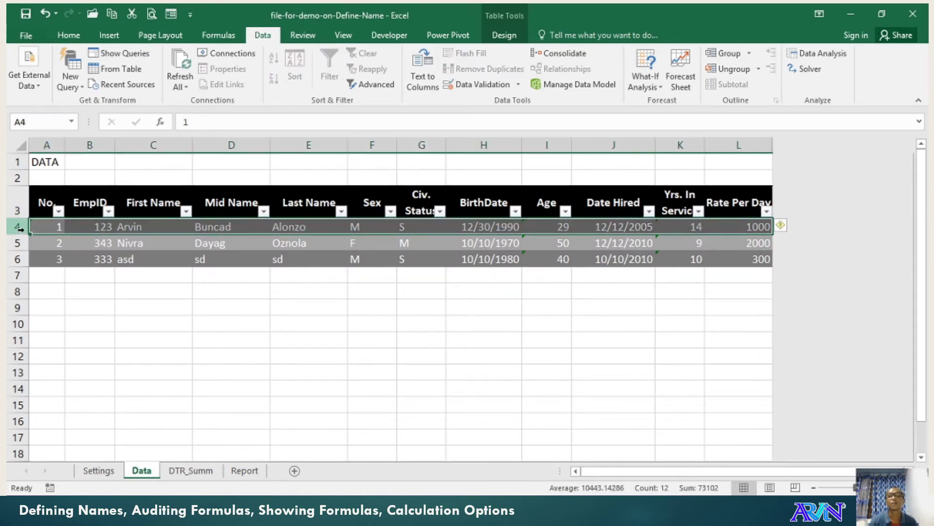
left_click(244, 470)
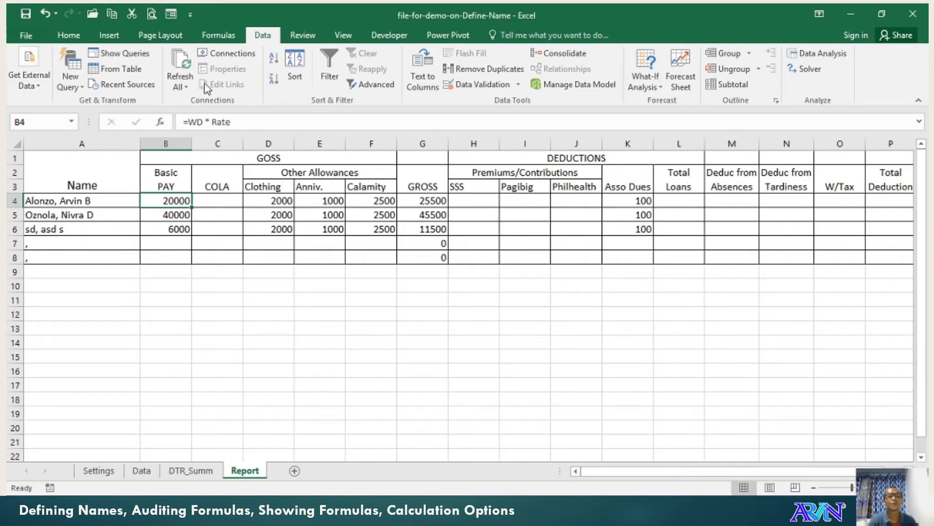
left_click(218, 35)
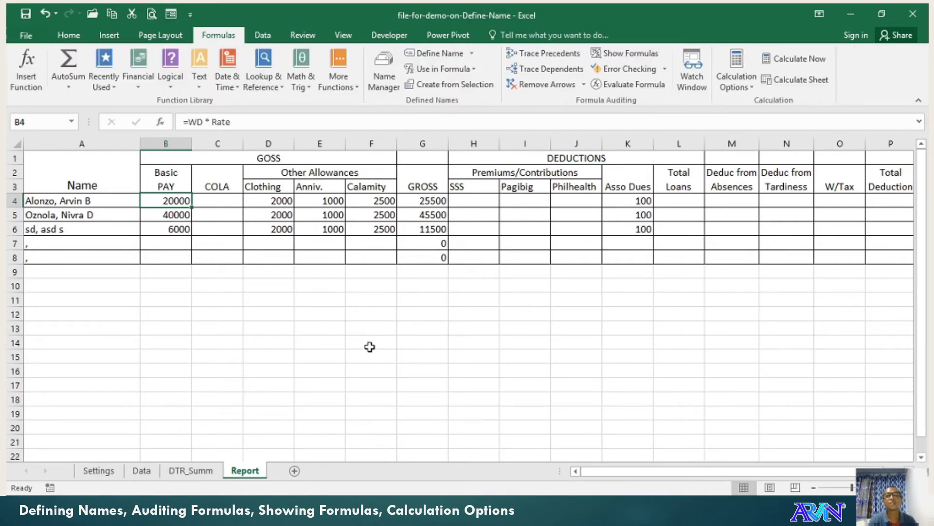
- Open Name Manager and select Table1, which refers to Data!$A$4:$L$6
left_click(384, 79)
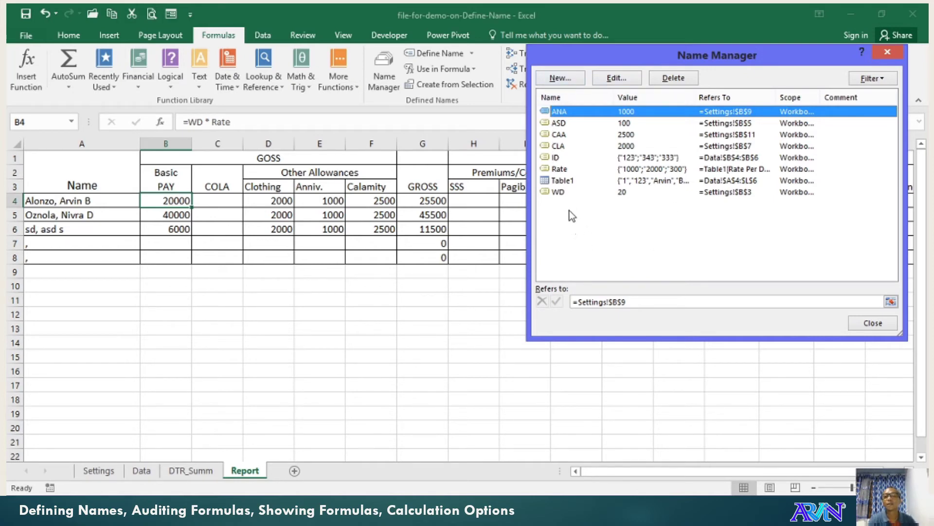
left_click(561, 182)
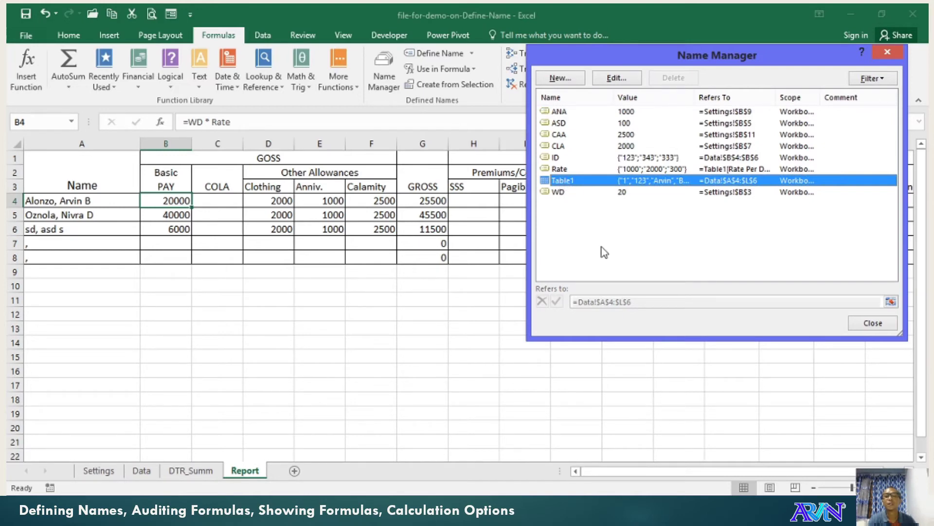
- Rename Table1 to DATA_Employees, replacing the rejected hyphen in DATA-Employees with an underscore
left_click(614, 78)
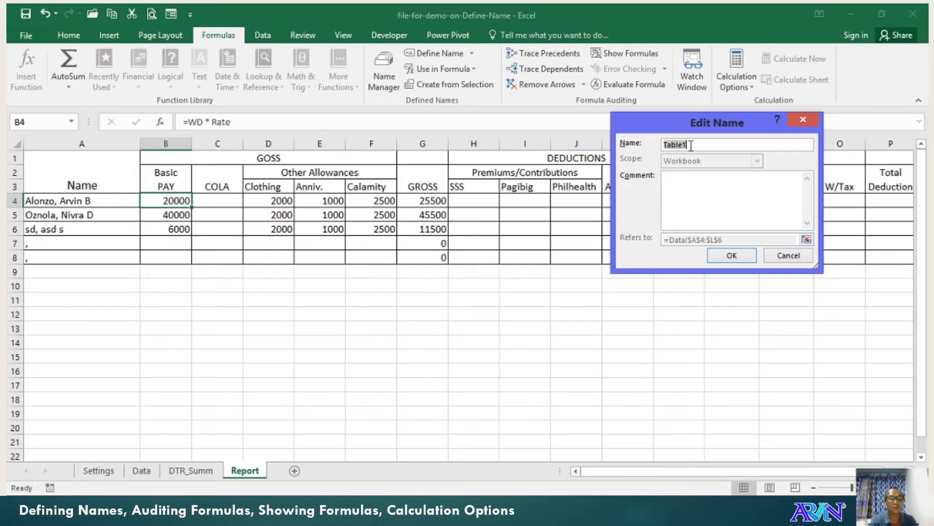
type("DATA-Empl")
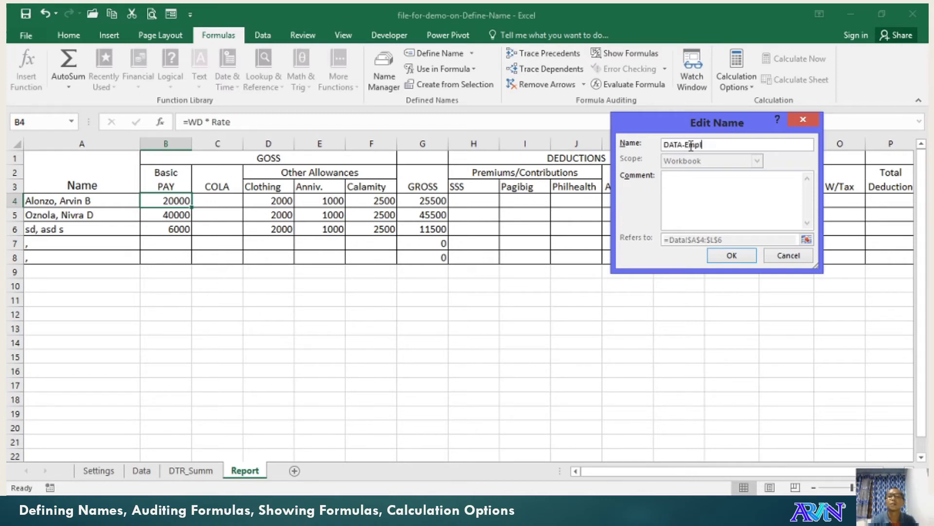
type("oyees")
key("Return")
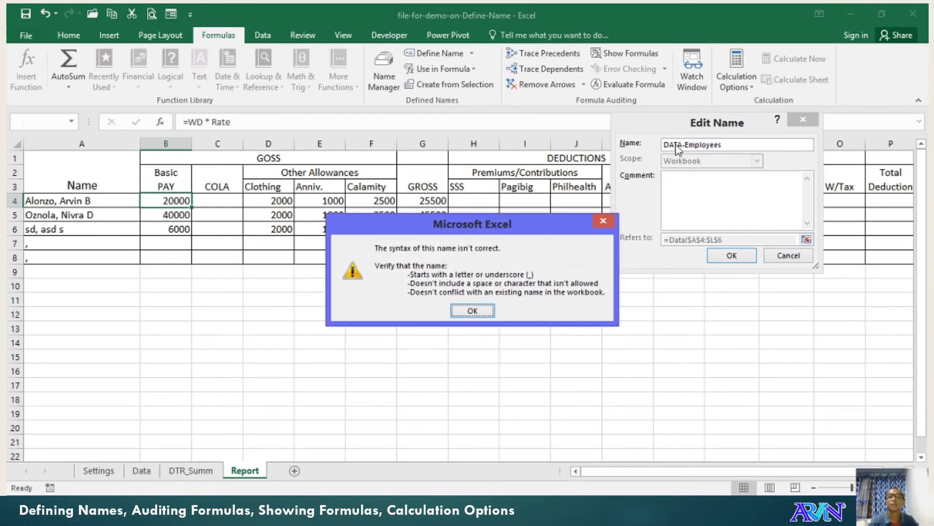
left_click(471, 312)
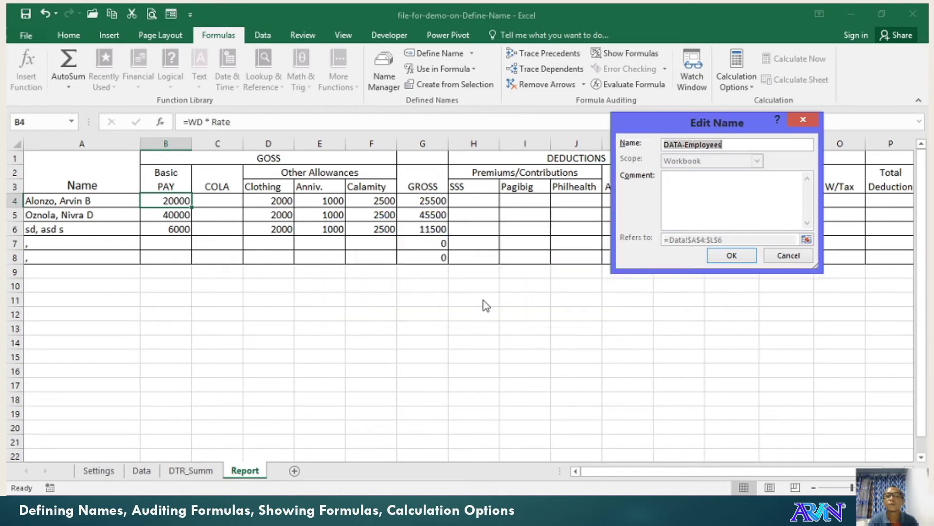
key("End")
key("ctrl+Left")
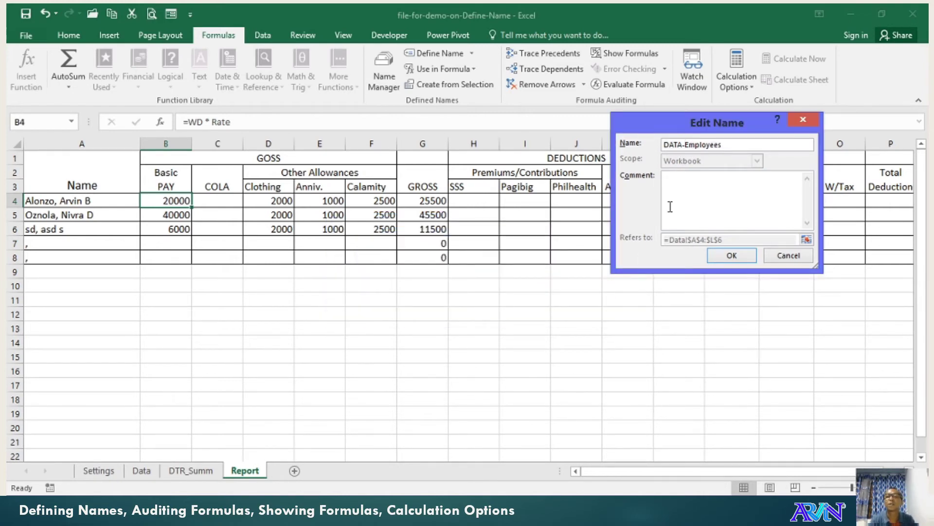
key("BackSpace")
type("_")
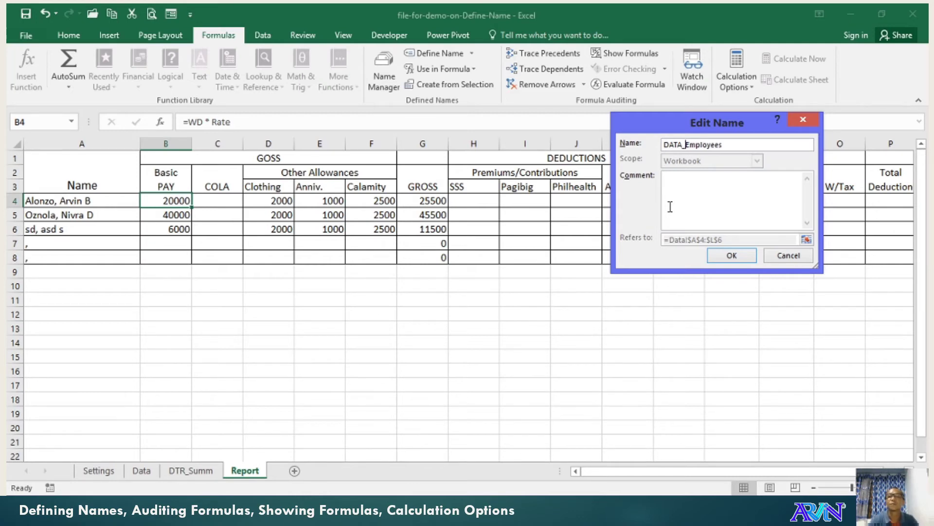
left_click(732, 255)
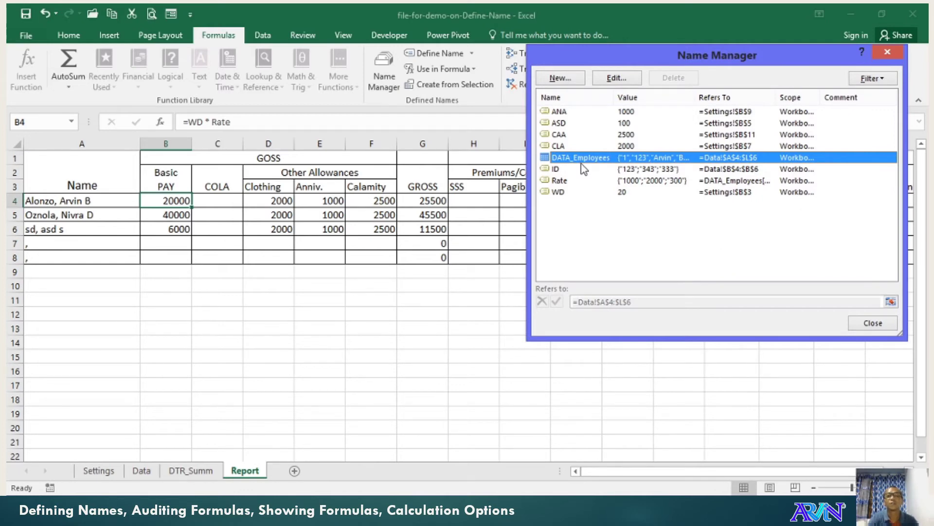
- Review the ANA, DATA_Employees and Rate references, confirming Rate uses DATA_Employees[Rate Per Day], then close
left_click(566, 115)
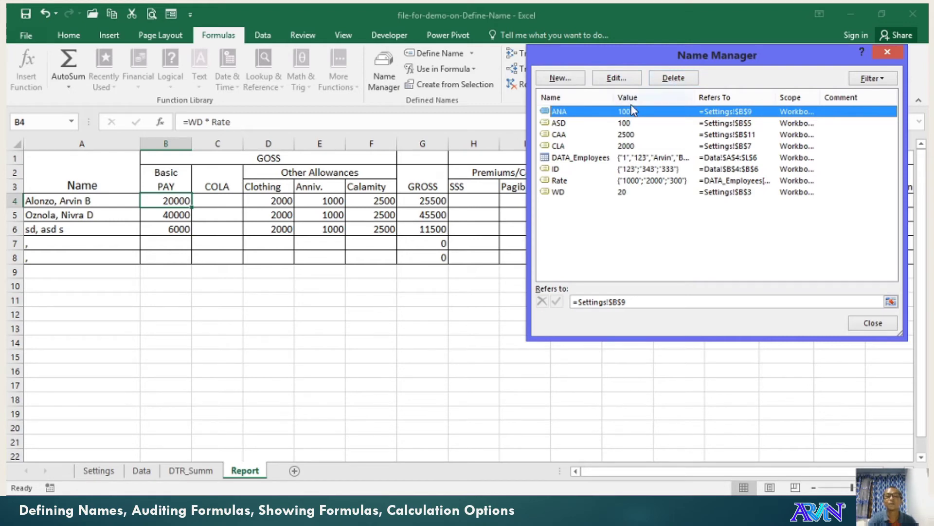
left_click(567, 159)
left_click(559, 179)
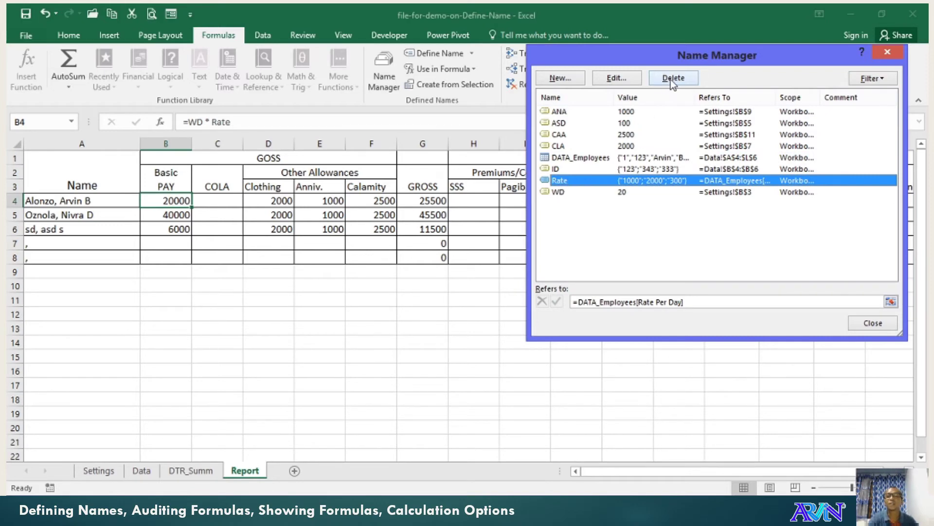
left_click(873, 323)
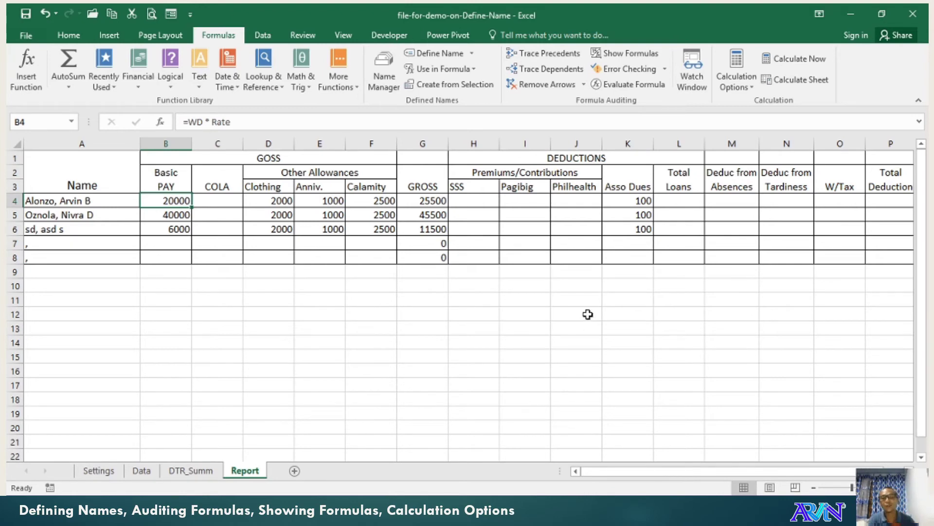
left_click(485, 240)
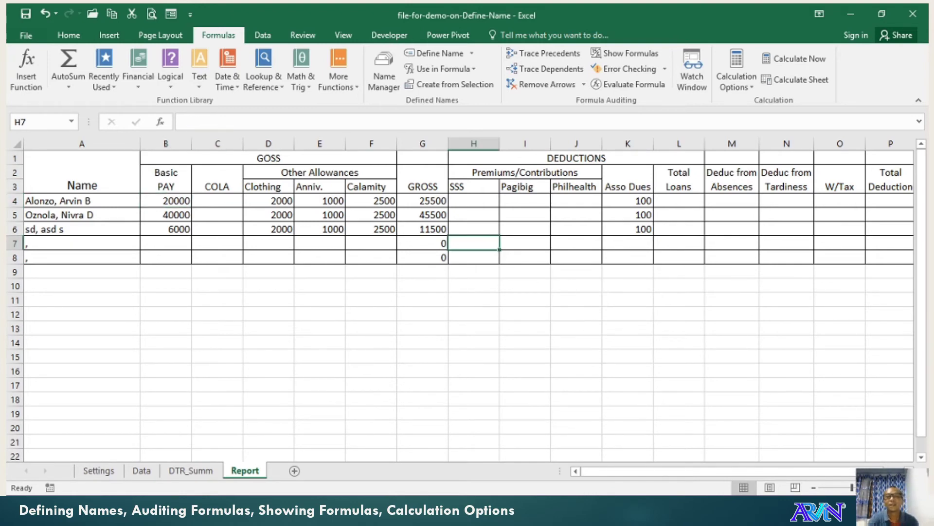
left_click(444, 202)
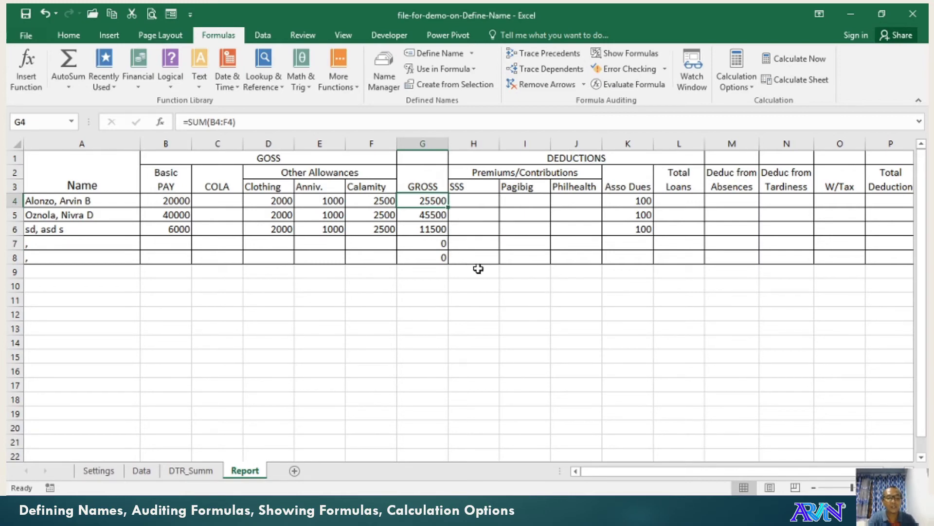
key("F2")
key("Return")
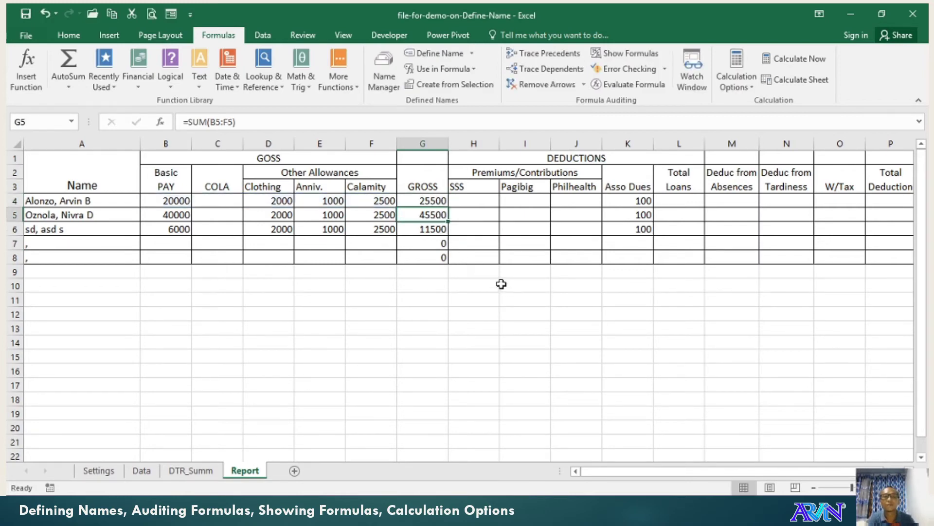
left_click(436, 201)
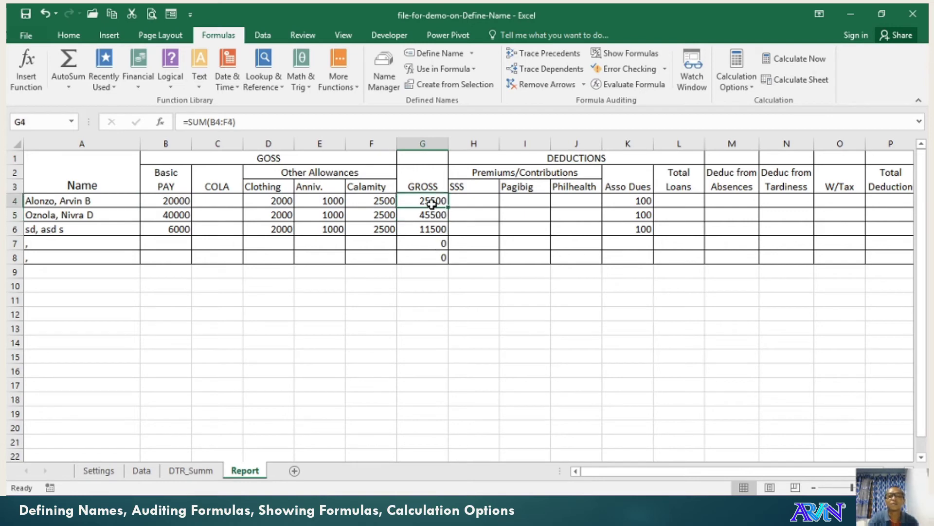
left_click(539, 57)
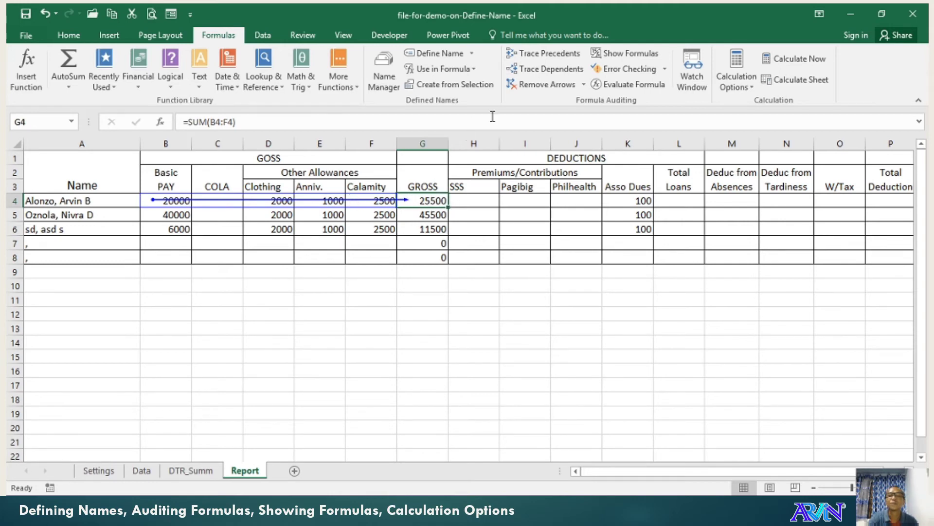
left_click(544, 84)
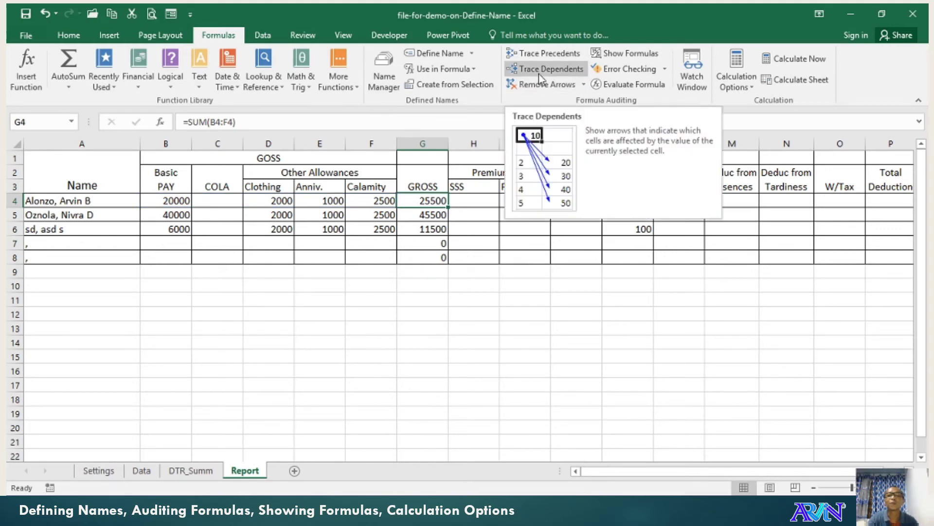
left_click(176, 201)
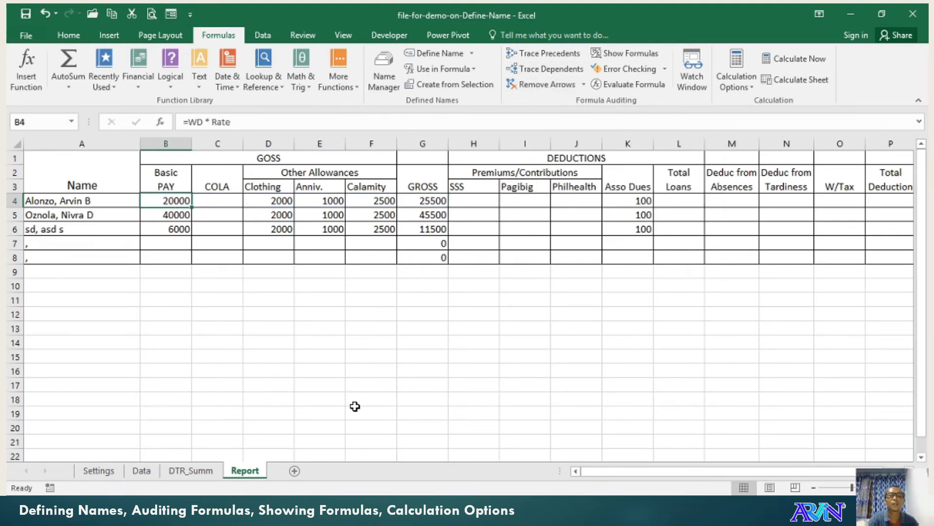
left_click(545, 72)
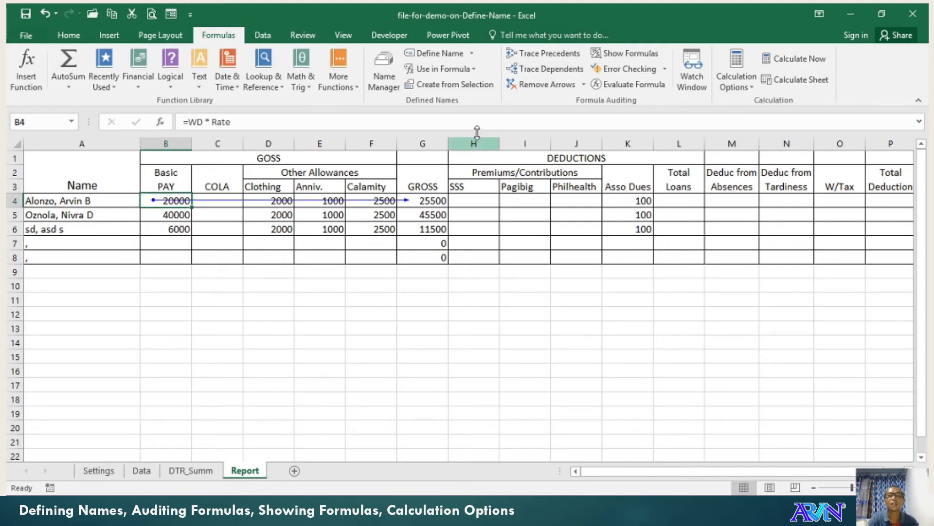
left_click(535, 87)
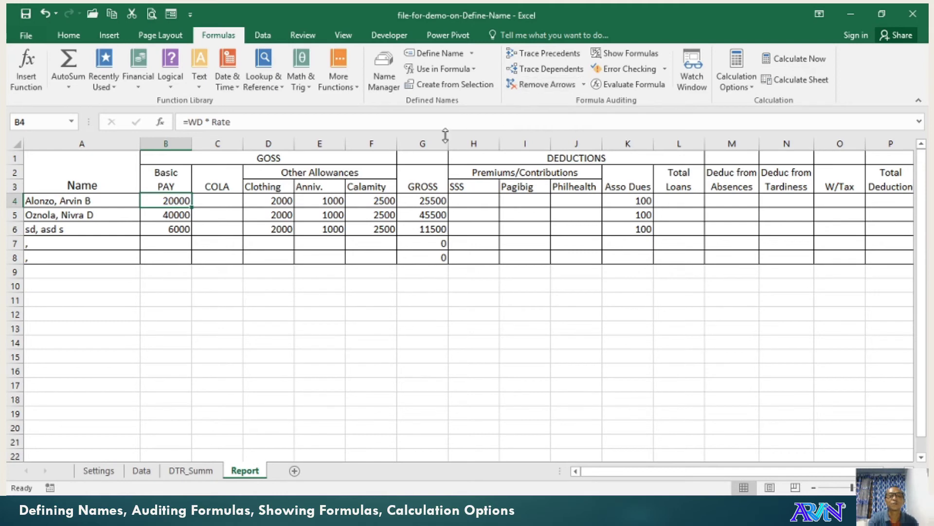
left_click(339, 200)
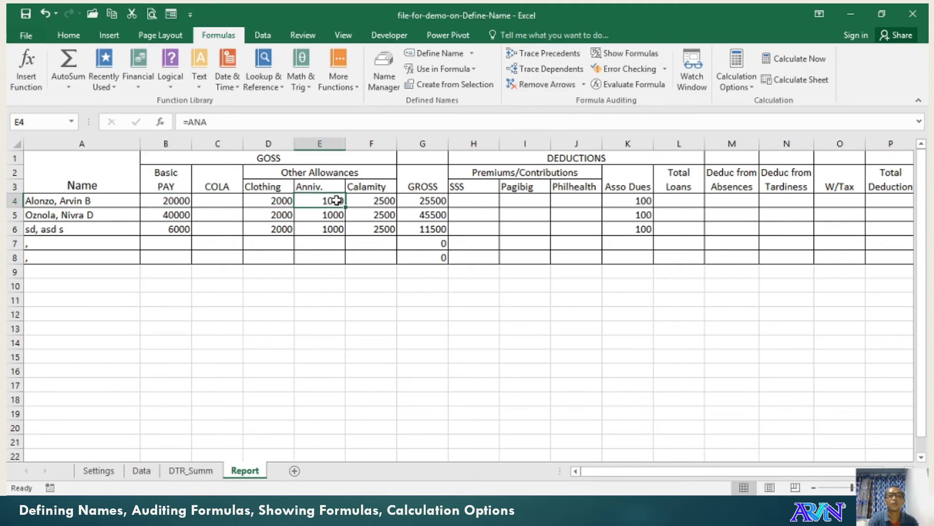
left_click(535, 71)
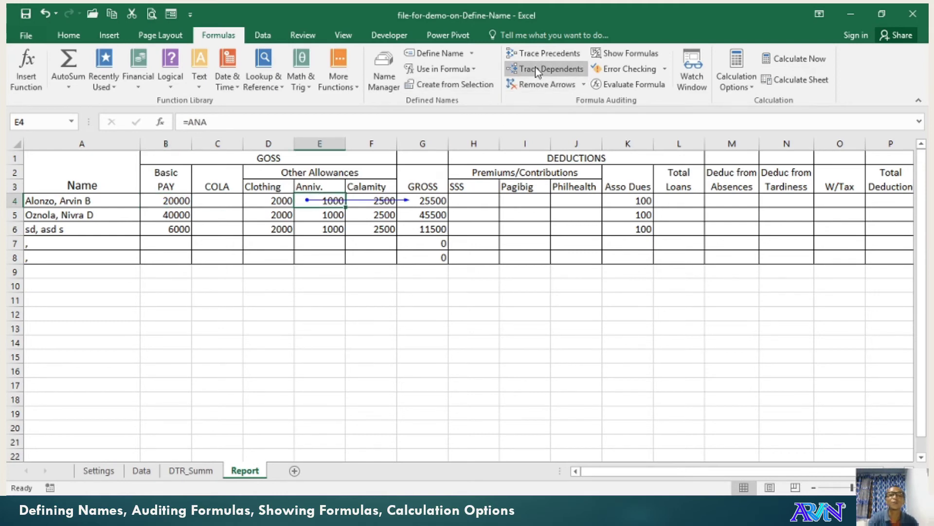
left_click(538, 86)
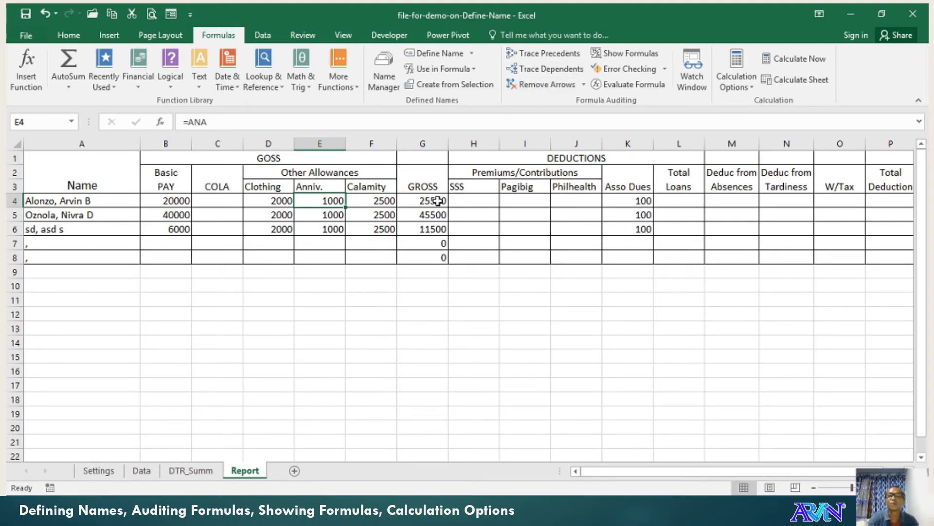
left_click(108, 201)
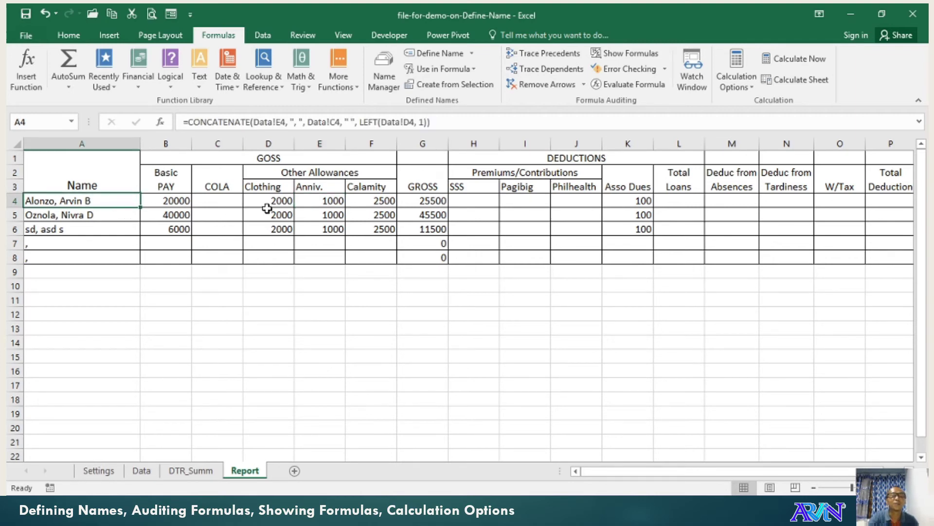
left_click(538, 60)
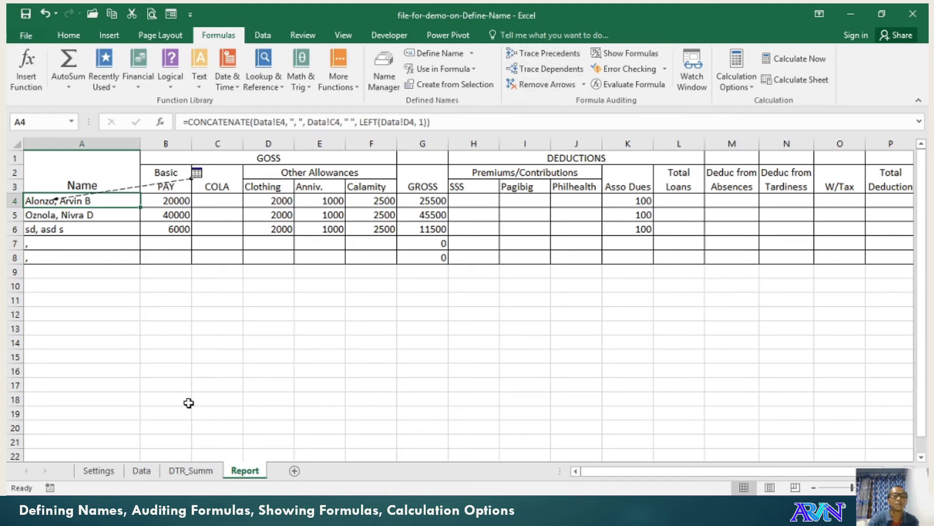
left_click(135, 470)
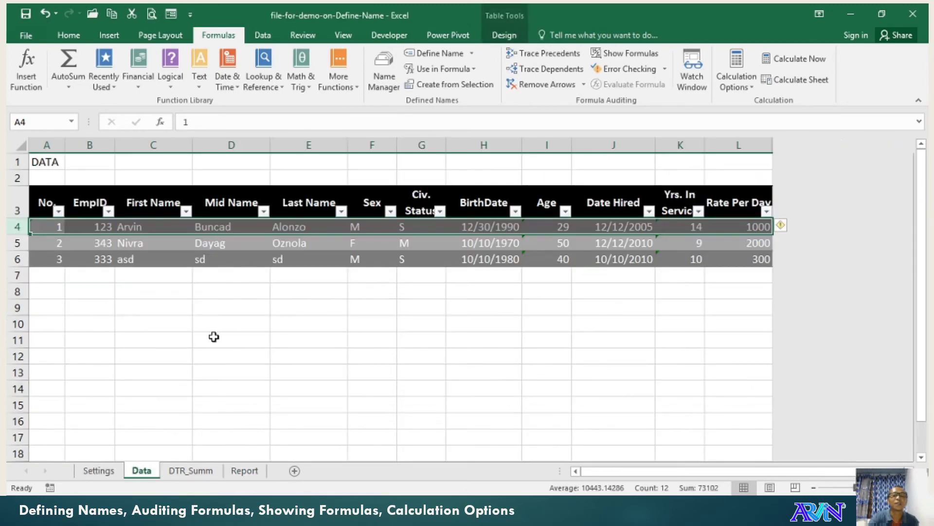
left_click(144, 228)
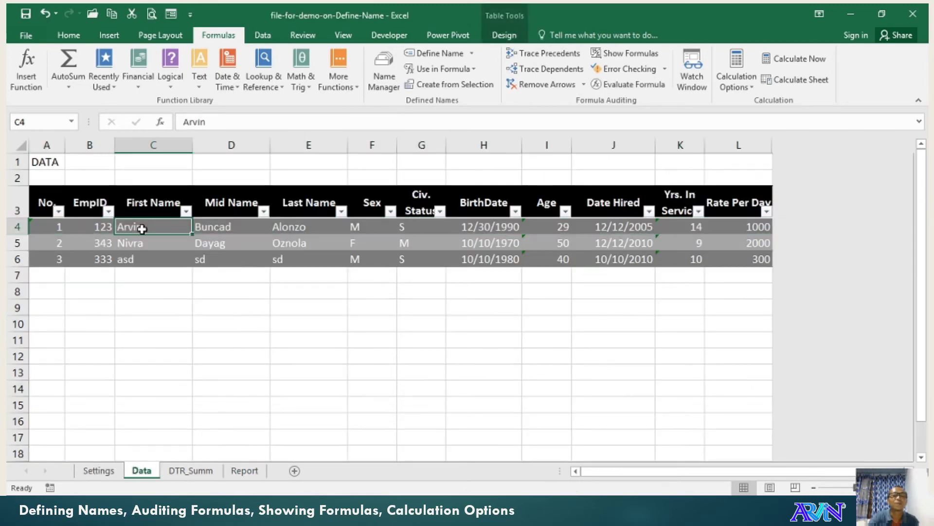
left_click(202, 227)
left_click(299, 232)
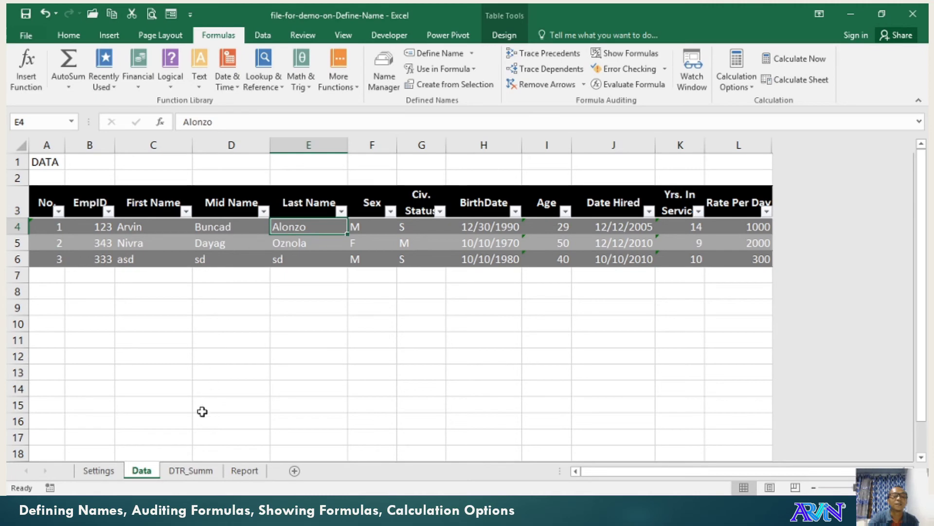
left_click(232, 473)
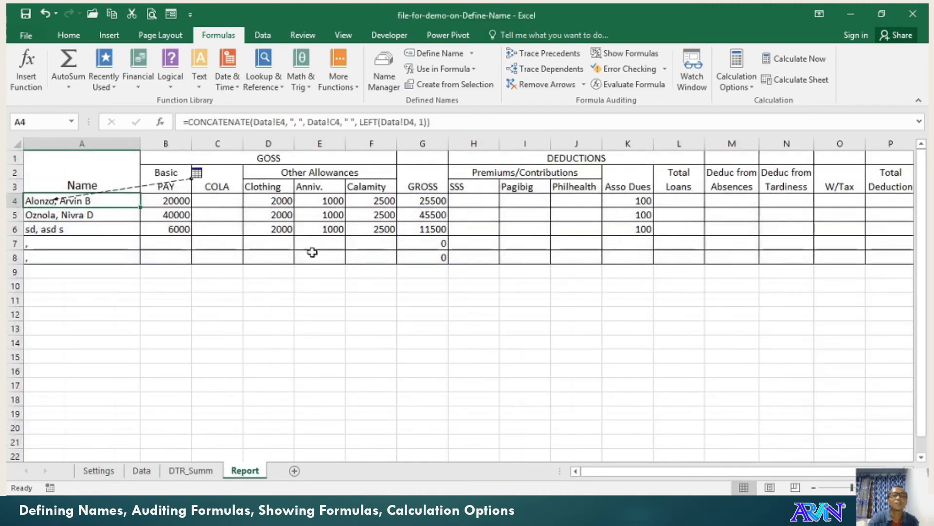
left_click(554, 87)
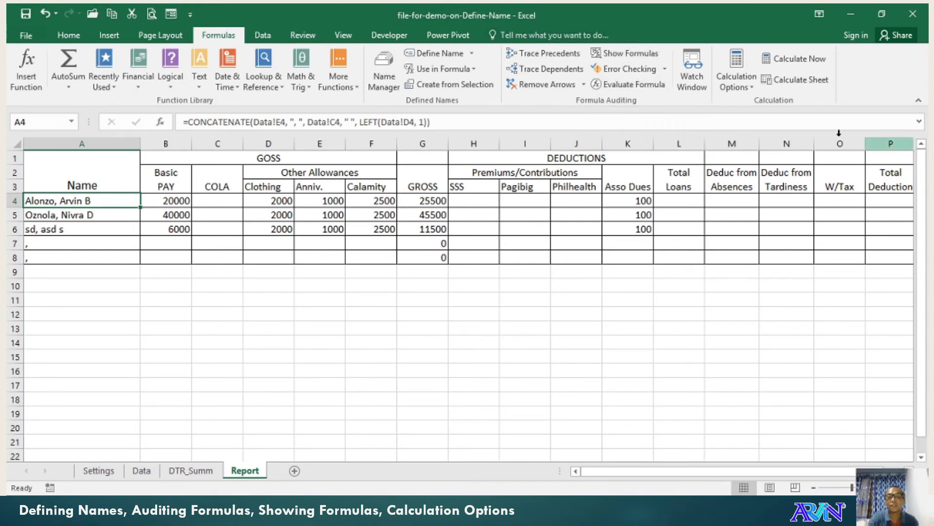
left_click(638, 58)
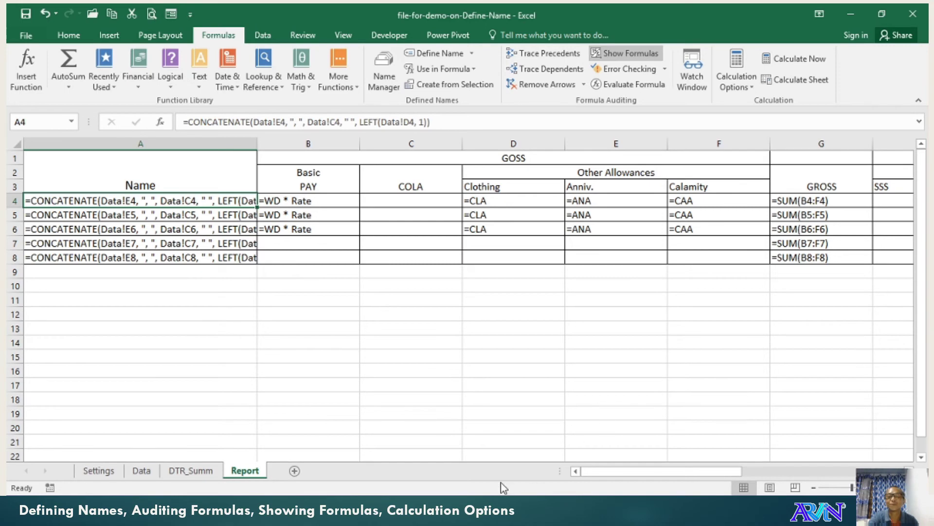
left_click_drag(626, 475, 555, 467)
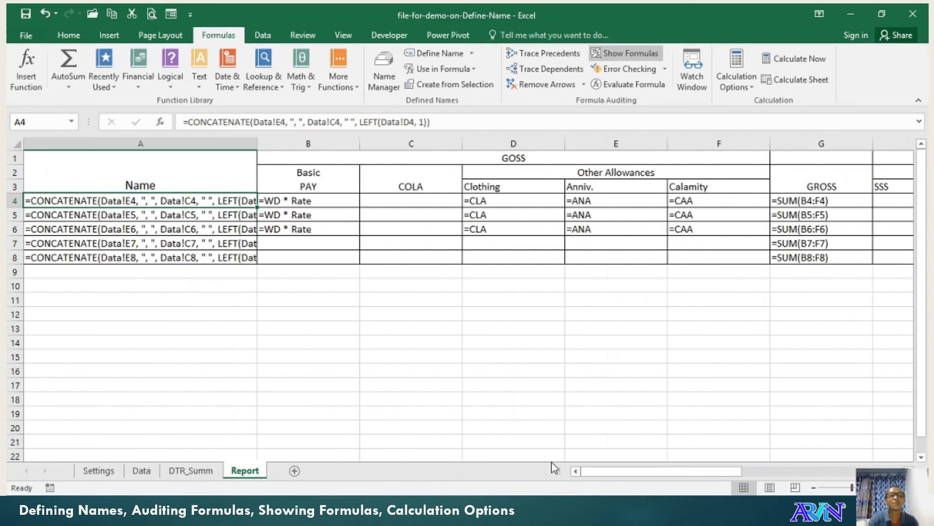
left_click(620, 55)
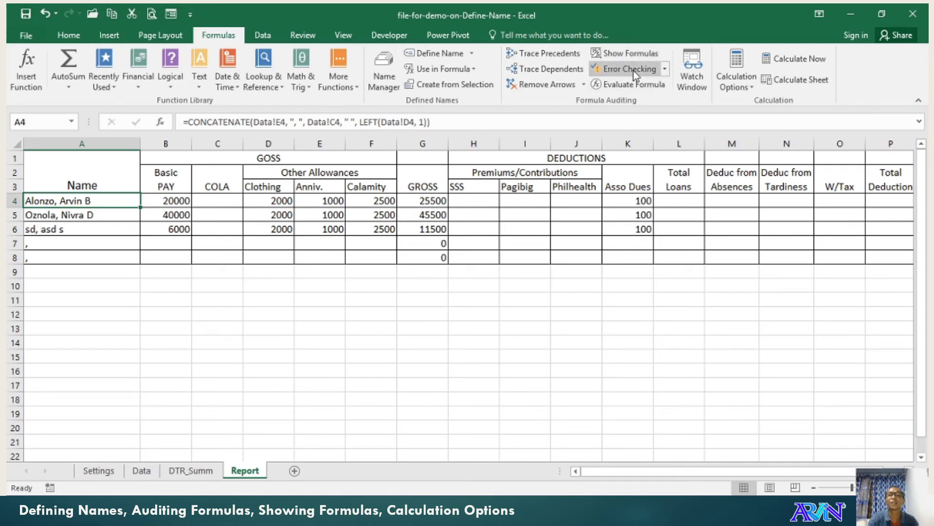
left_click(634, 69)
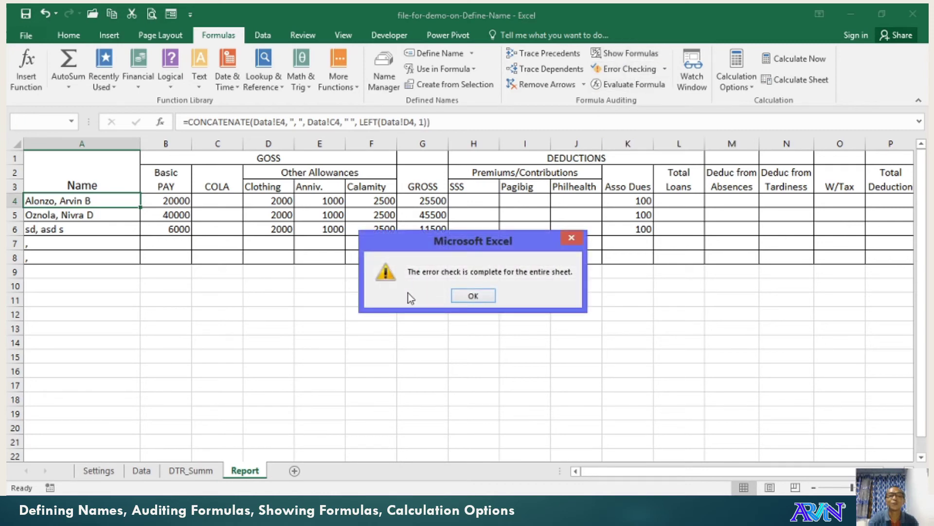
left_click(475, 297)
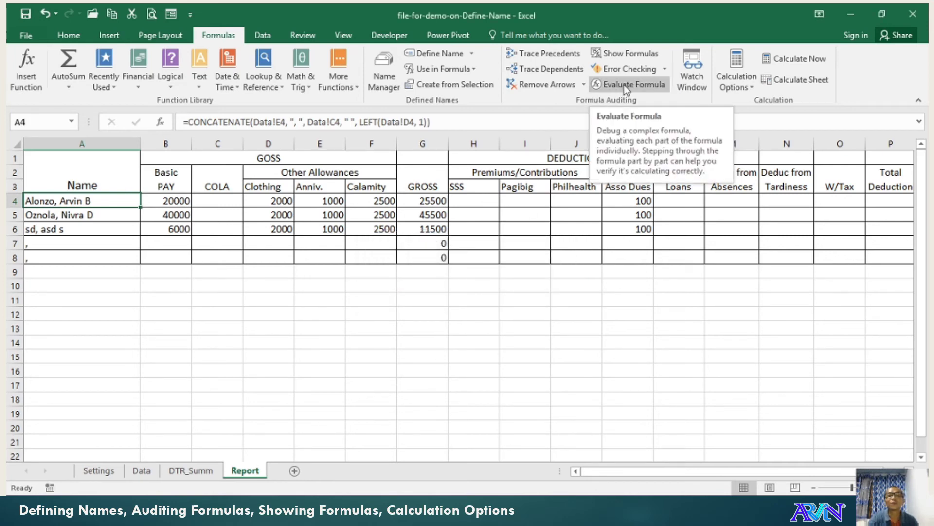
left_click(433, 204)
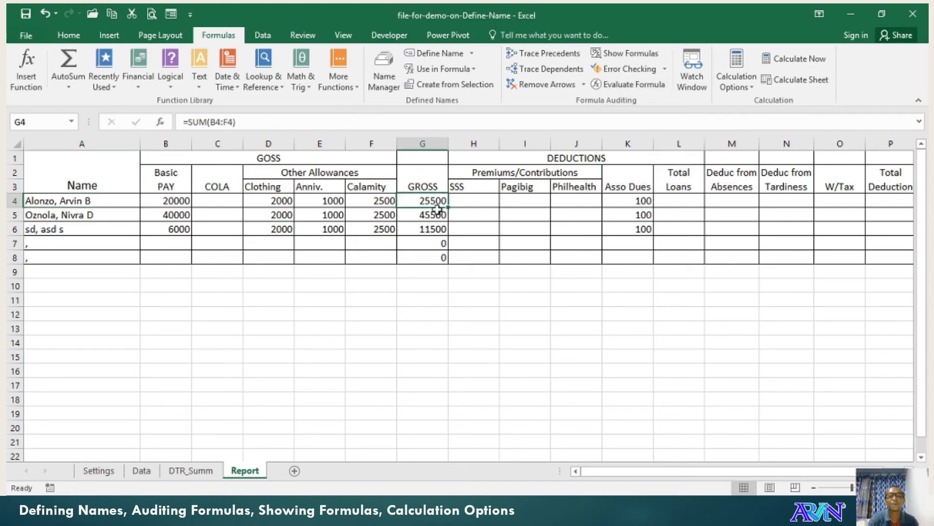
left_click(640, 86)
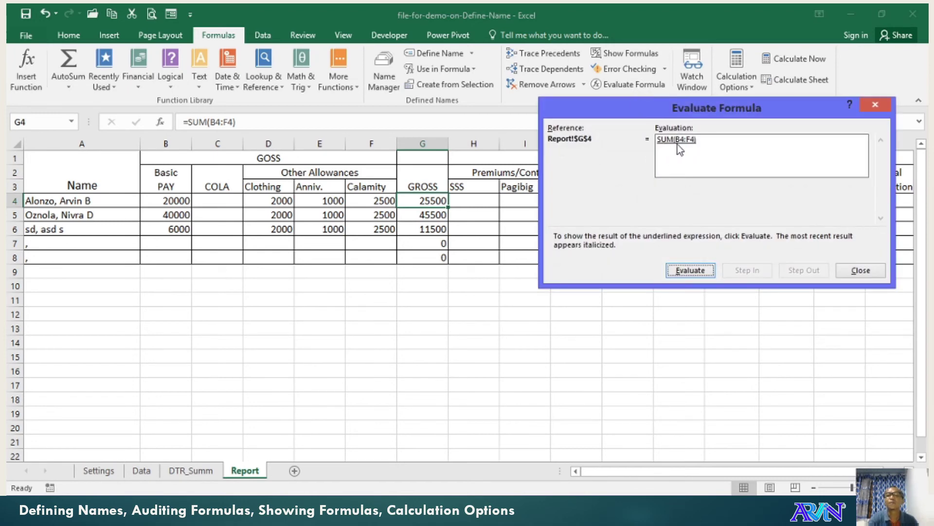
left_click(690, 271)
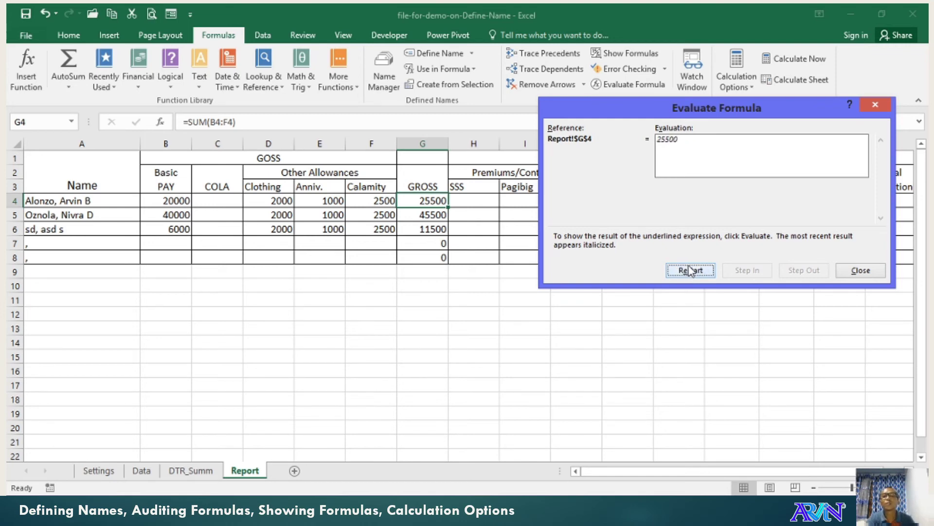
left_click(691, 270)
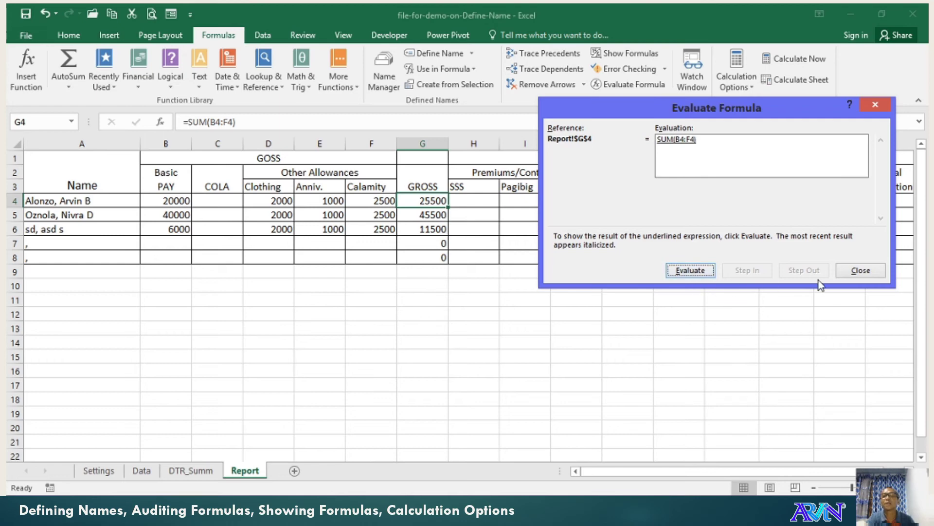
left_click(858, 271)
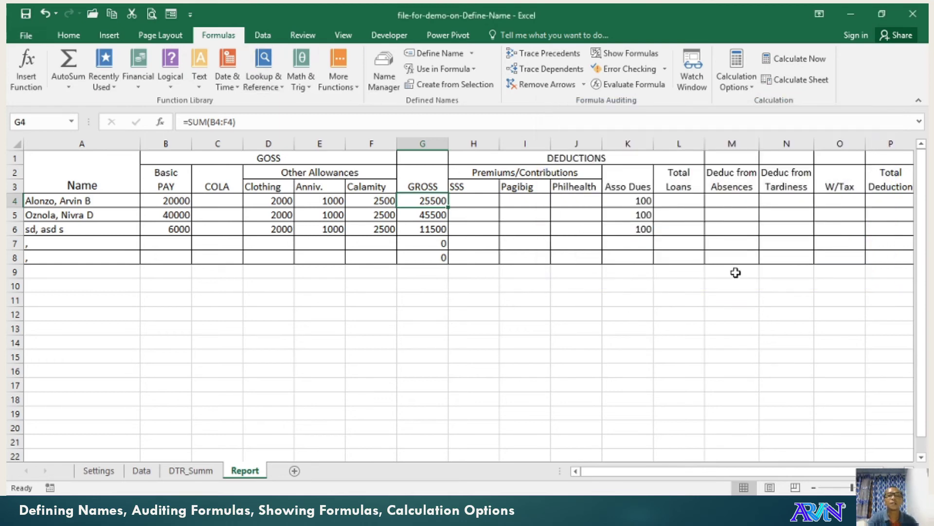
- Switch the workbook's calculation option to Manual
left_click(580, 233)
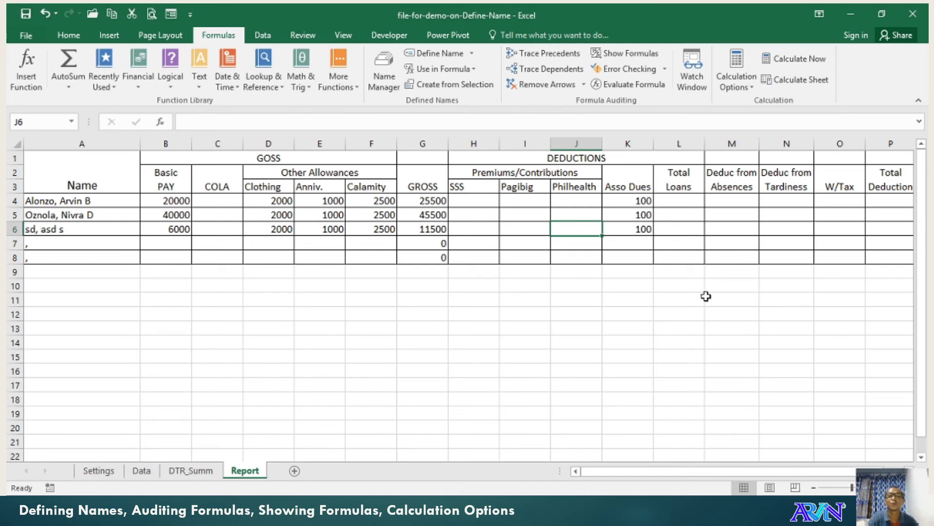
left_click(735, 83)
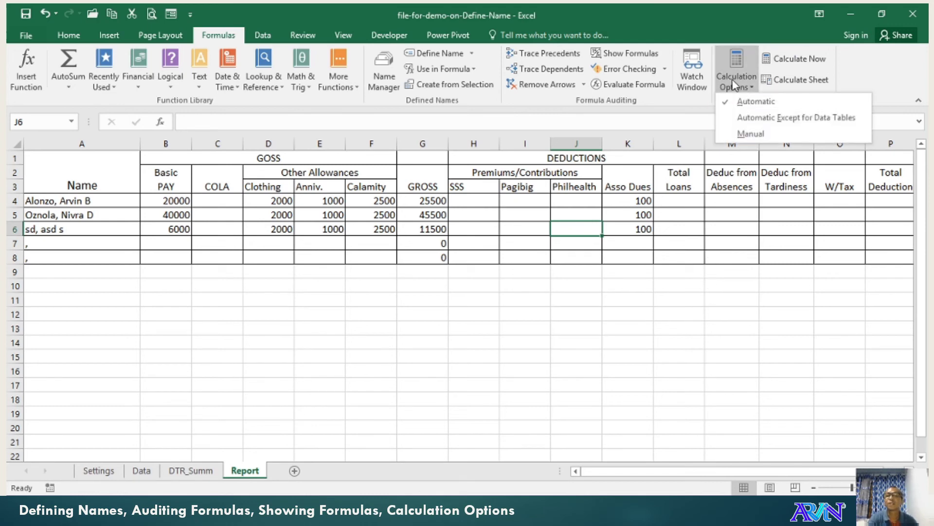
left_click(751, 134)
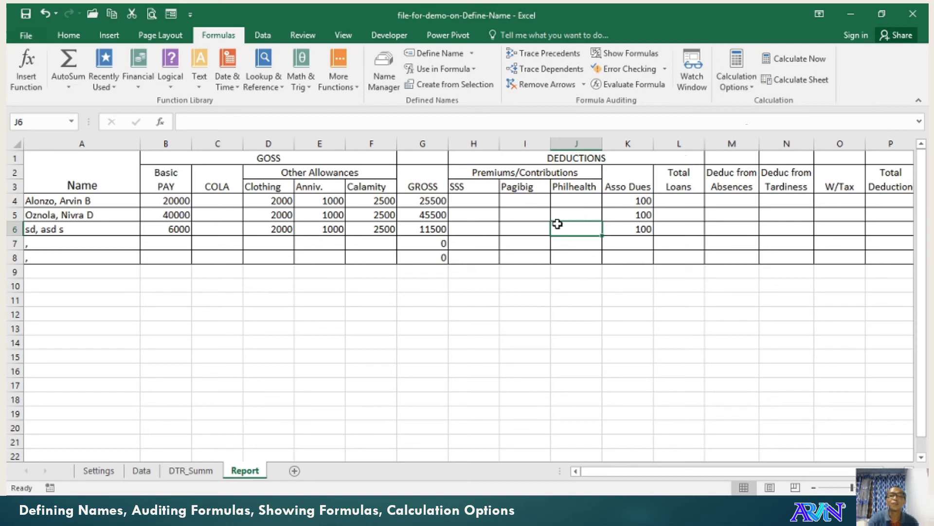
- Enter 2000 as the first employee's rate in Data!L4; Report B4 still shows 20000
left_click(144, 471)
left_click(749, 227)
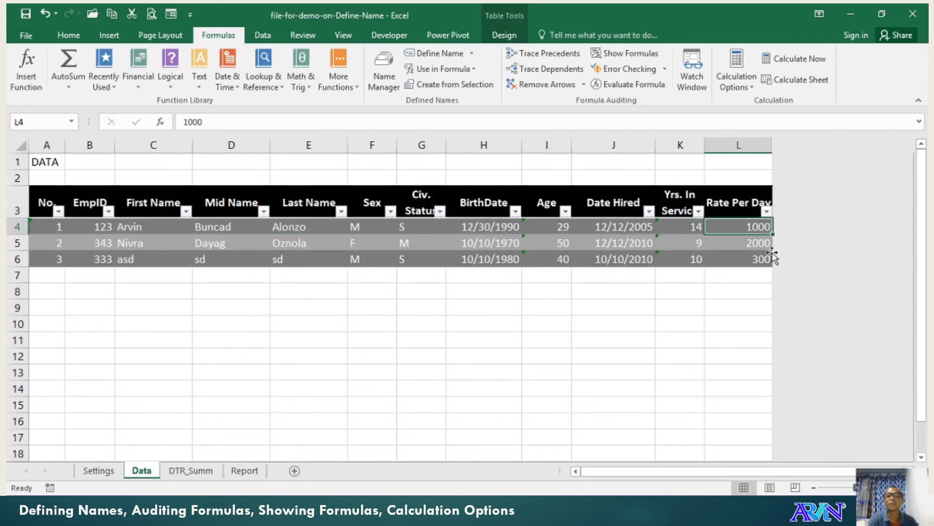
type("2000")
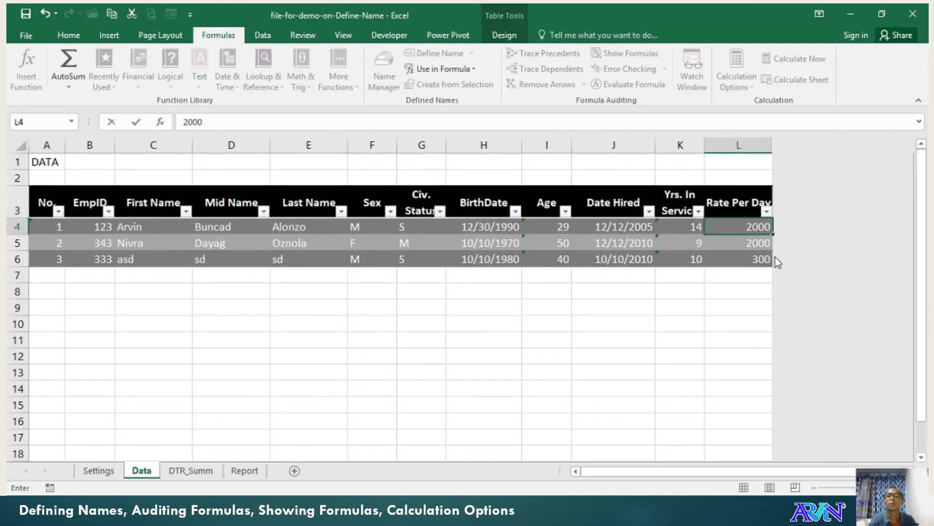
key("Return")
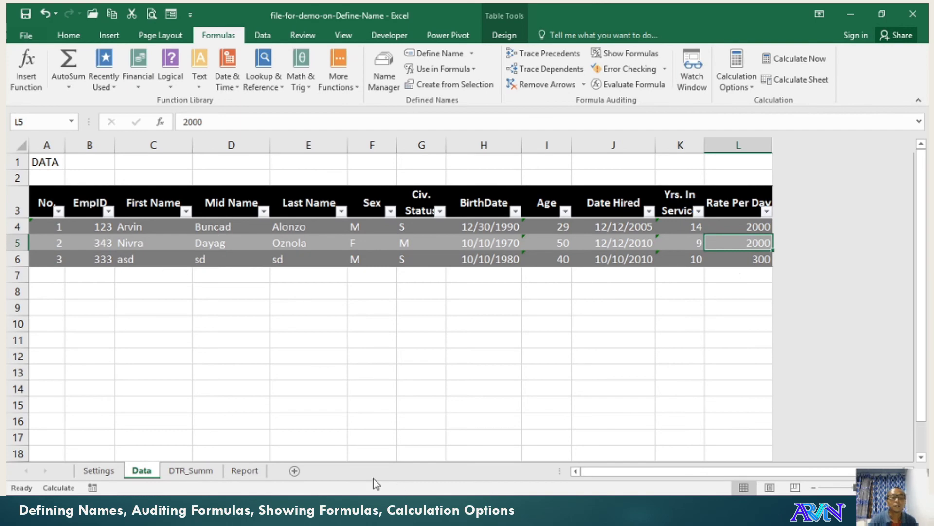
left_click(261, 476)
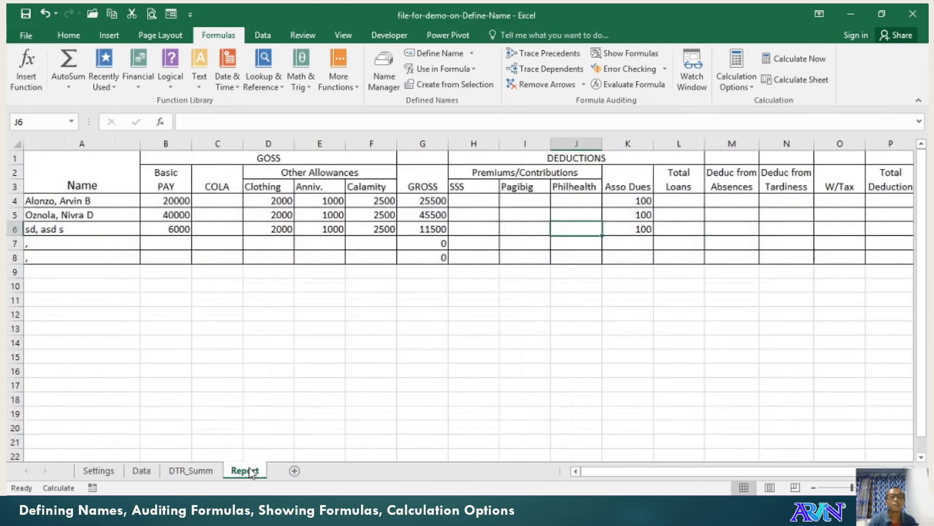
left_click(184, 202)
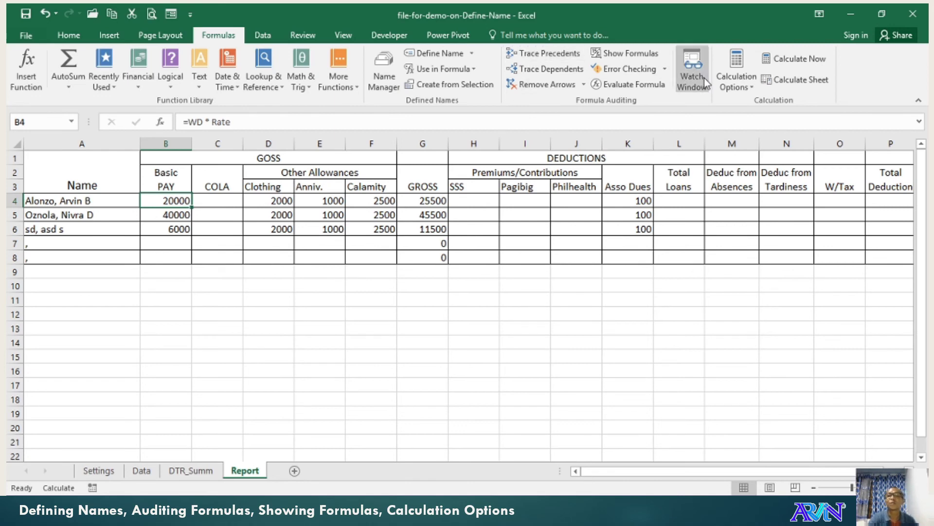
- Run Calculate Now so the first employee's Basic PAY becomes 40000 and GROSS 45500
left_click(733, 81)
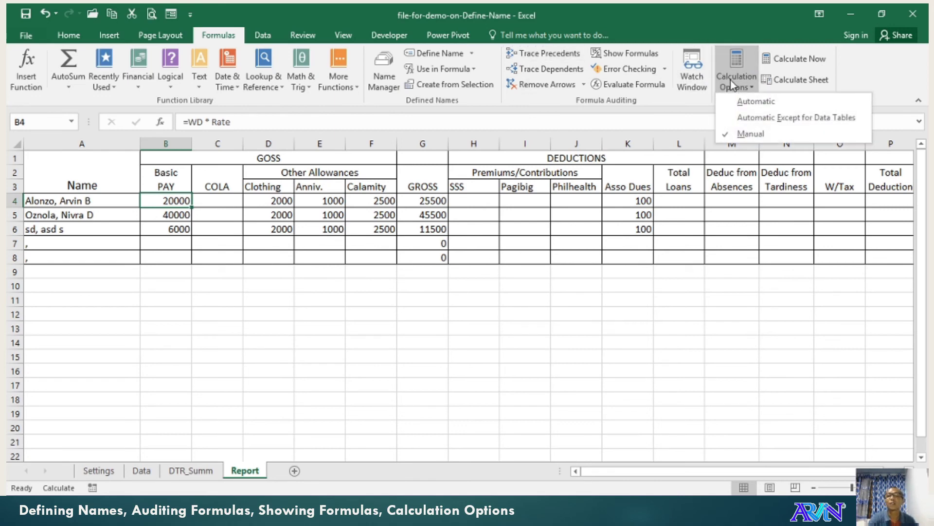
left_click(368, 216)
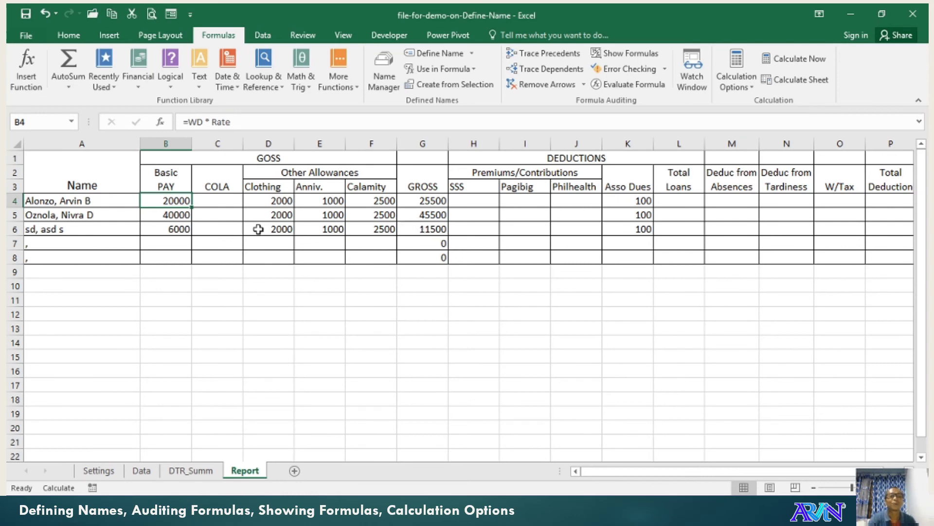
left_click(743, 77)
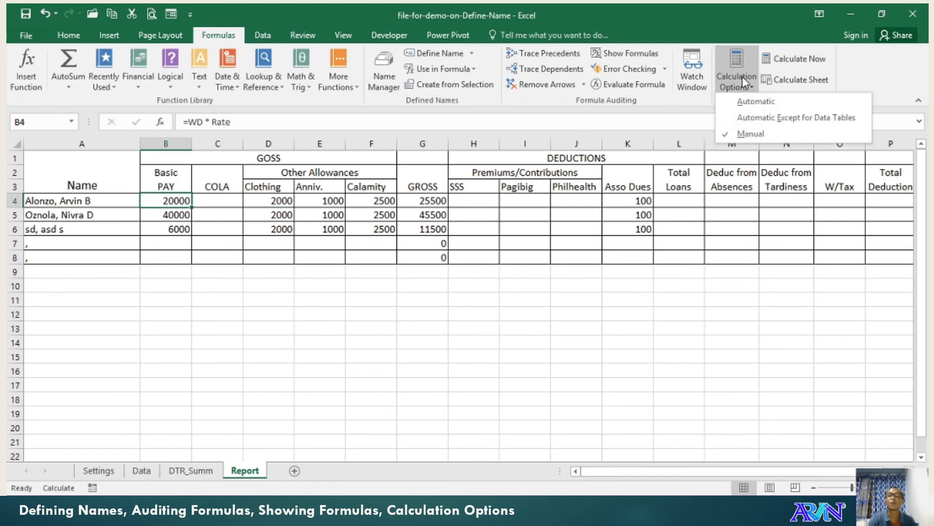
left_click(577, 211)
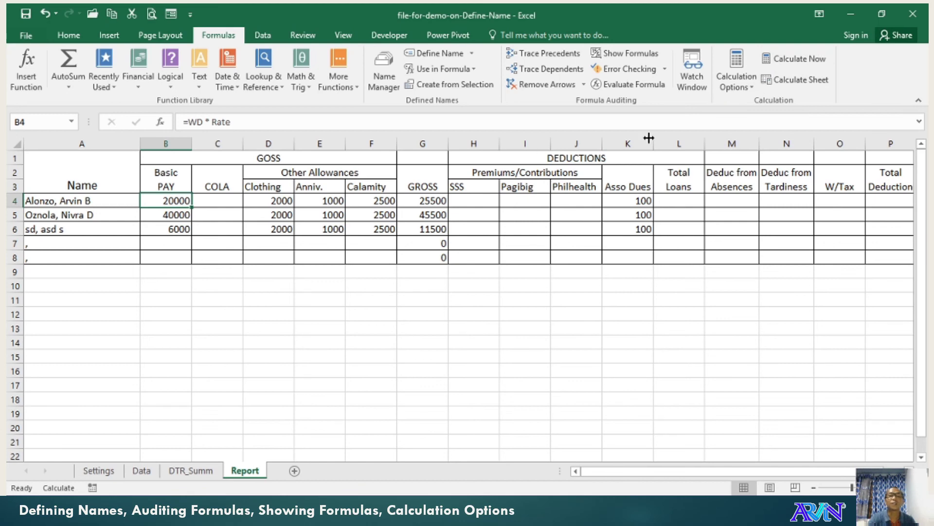
left_click(793, 59)
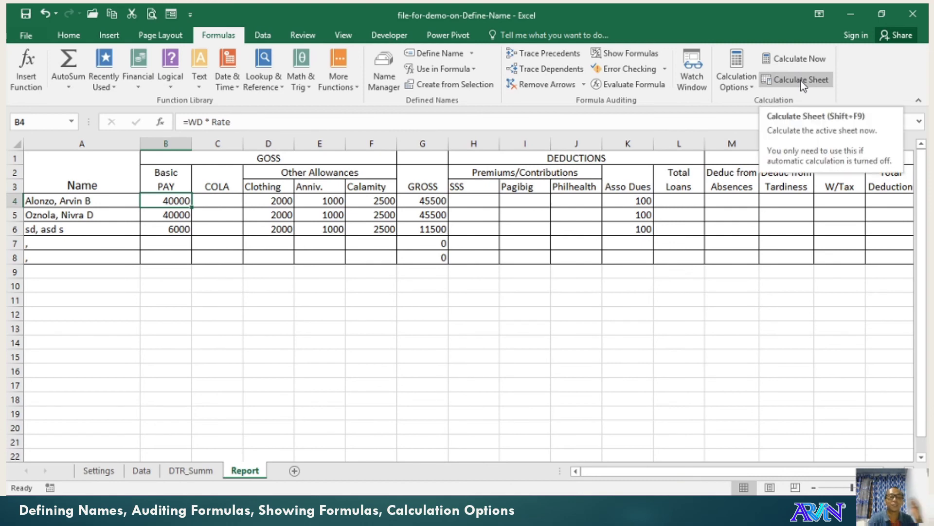
- Set the calculation option back to Automatic
left_click(737, 75)
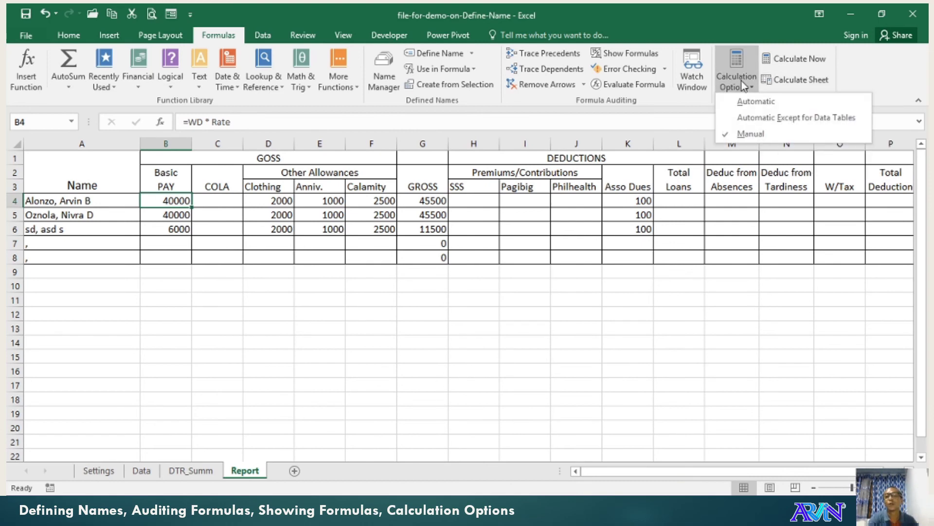
left_click(756, 102)
left_click(490, 203)
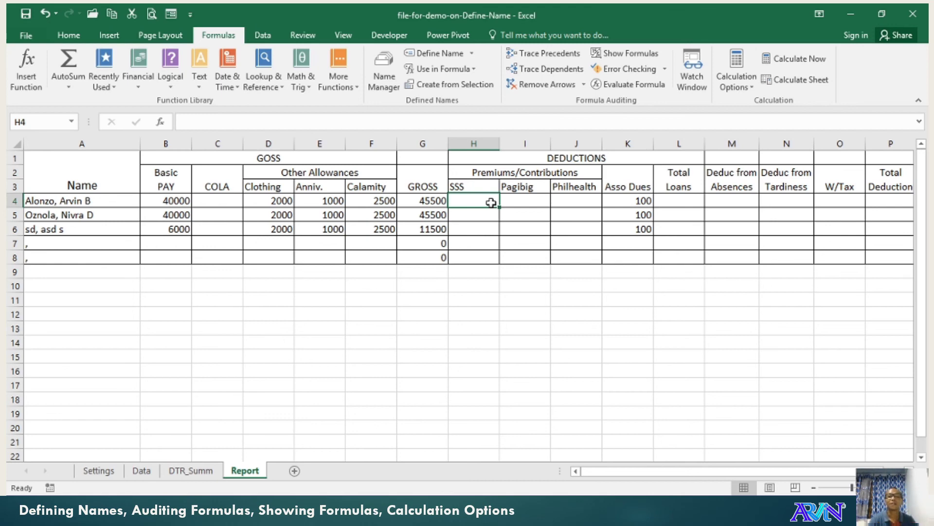
left_click(625, 53)
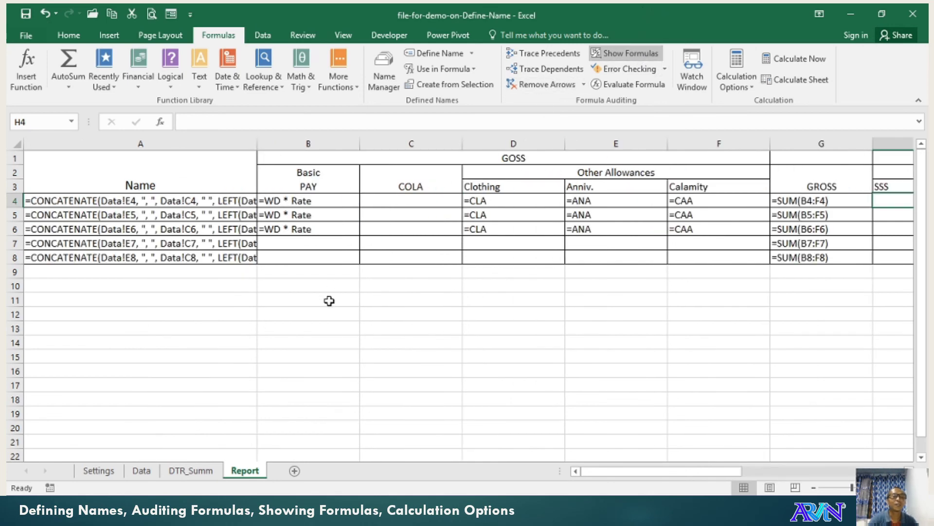
left_click(174, 200)
left_click(178, 230)
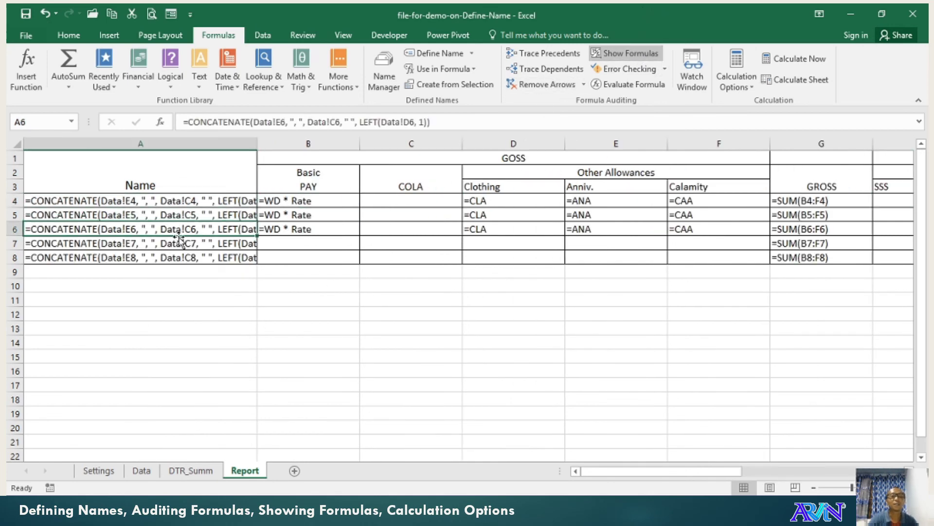
left_click(291, 202)
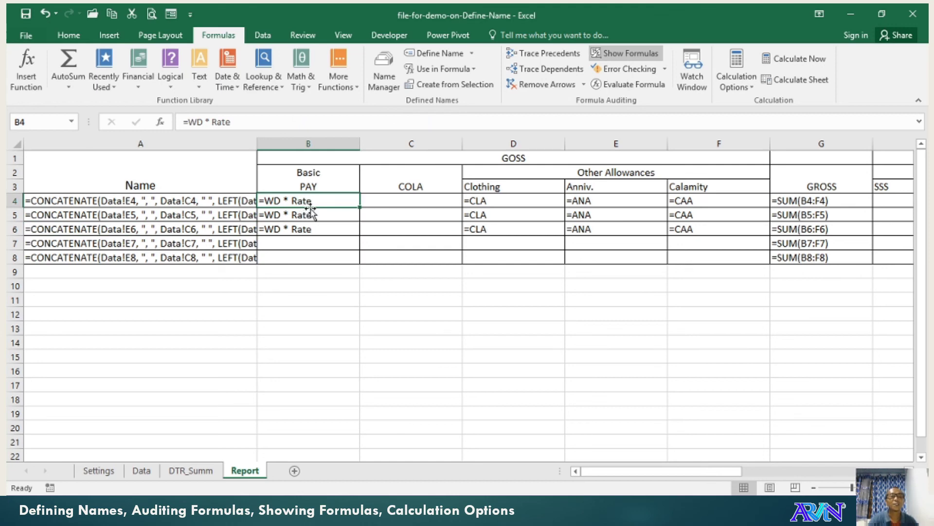
left_click(482, 202)
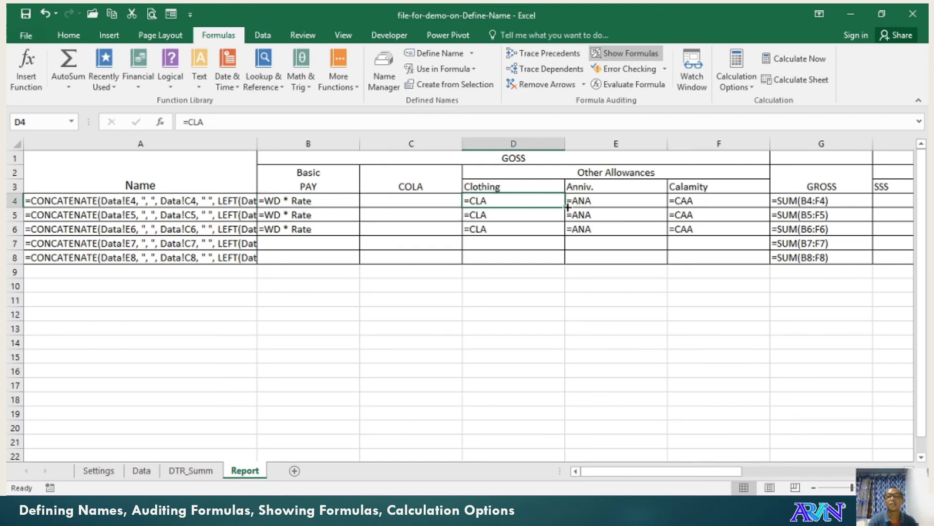
left_click(584, 207)
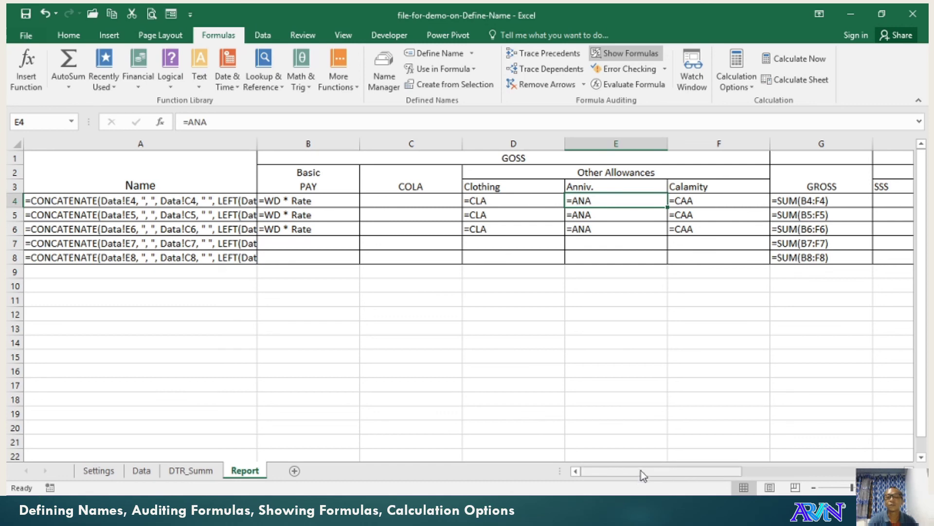
left_click_drag(641, 472, 706, 253)
- Show calculated values, confirm Automatic calculation, and view Data's rates 2000, 2000 and 300
left_click(626, 54)
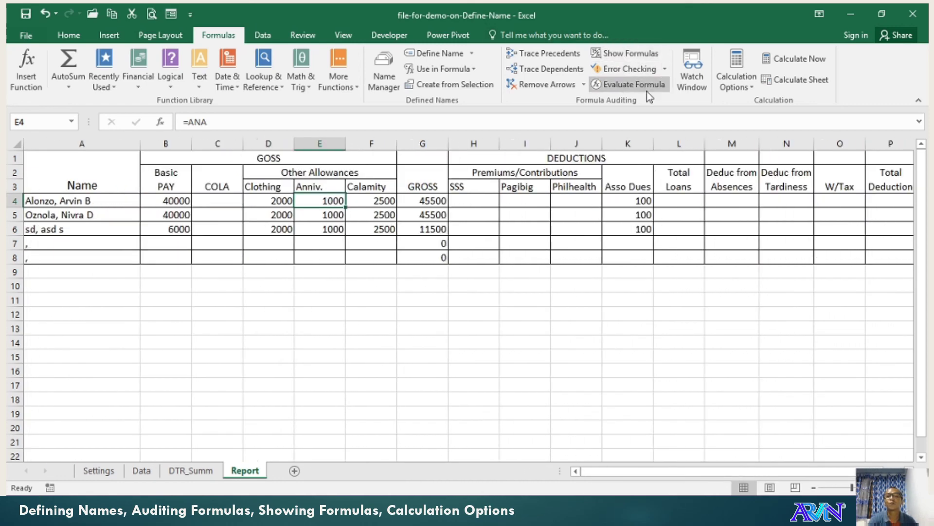
left_click(738, 83)
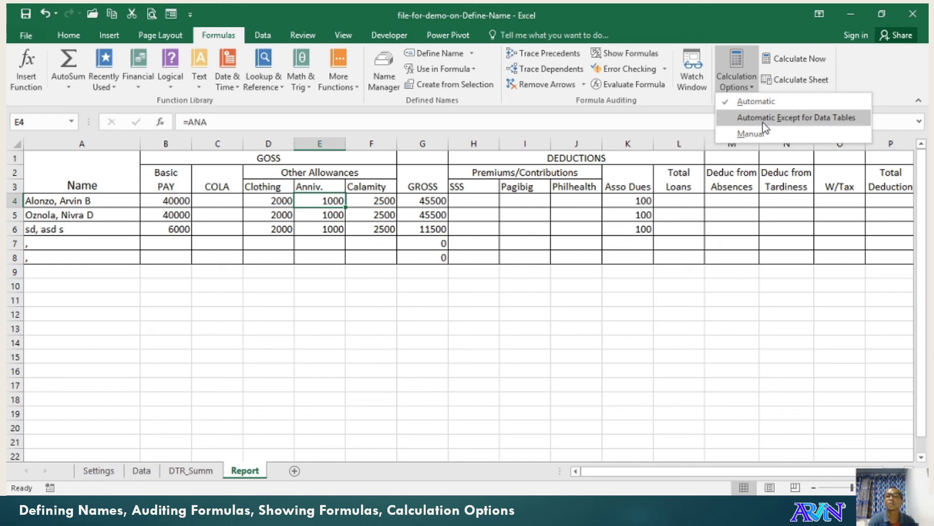
left_click(141, 473)
left_click(145, 473)
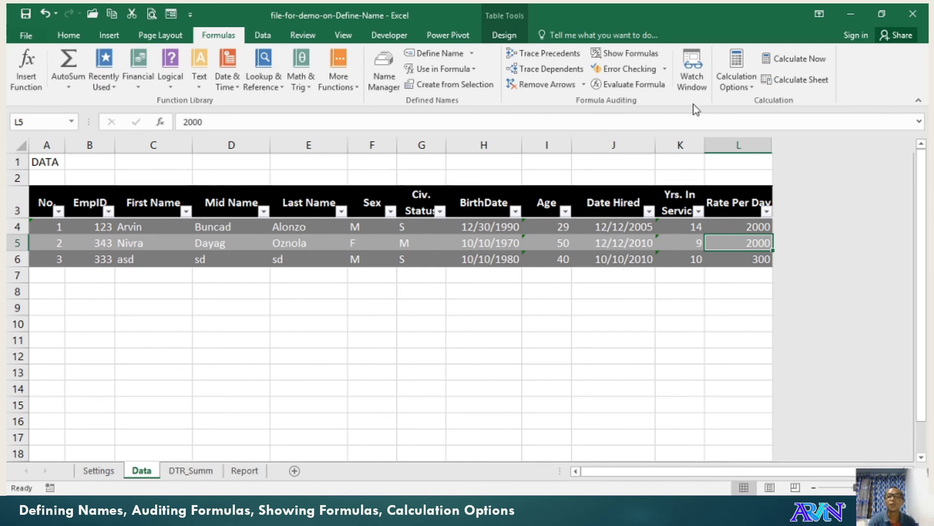
- Back on the Report sheet, verify B4's =WD * Rate Basic PAY still reads 40000
left_click(735, 83)
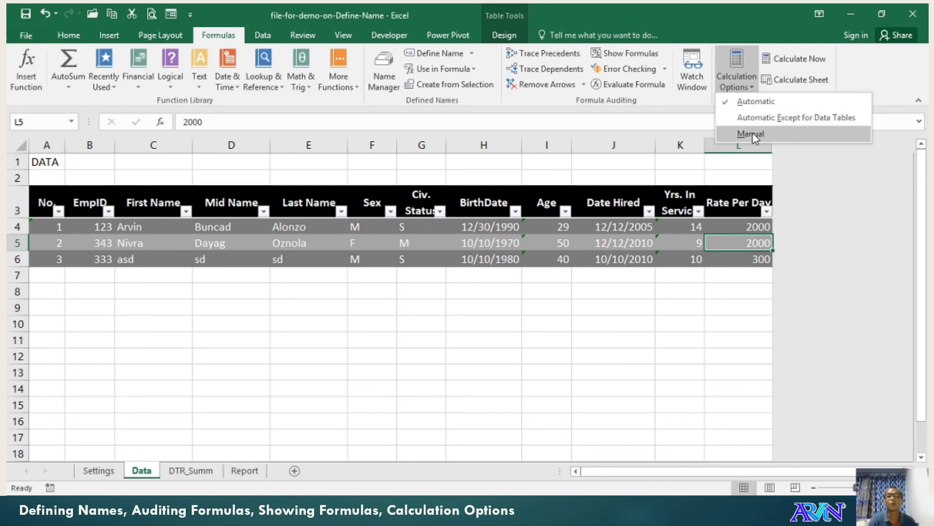
left_click(319, 402)
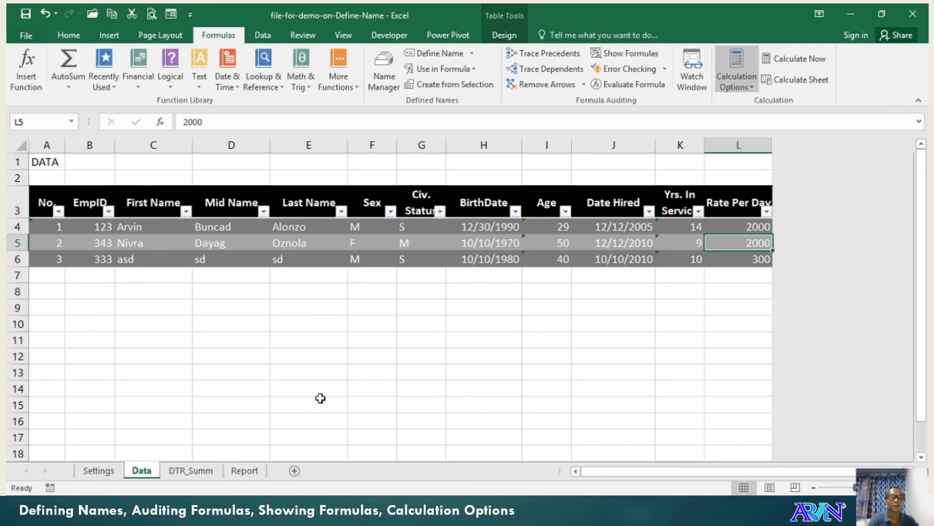
left_click(245, 473)
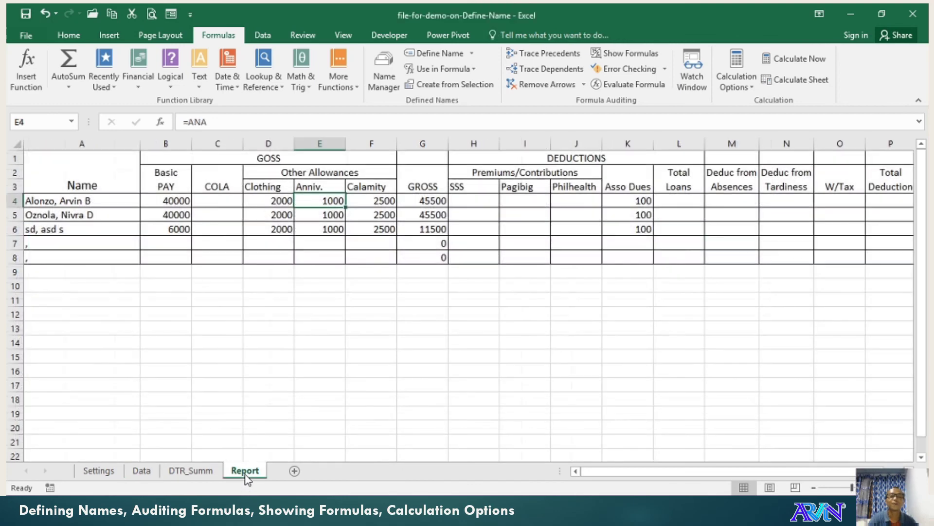
left_click(179, 204)
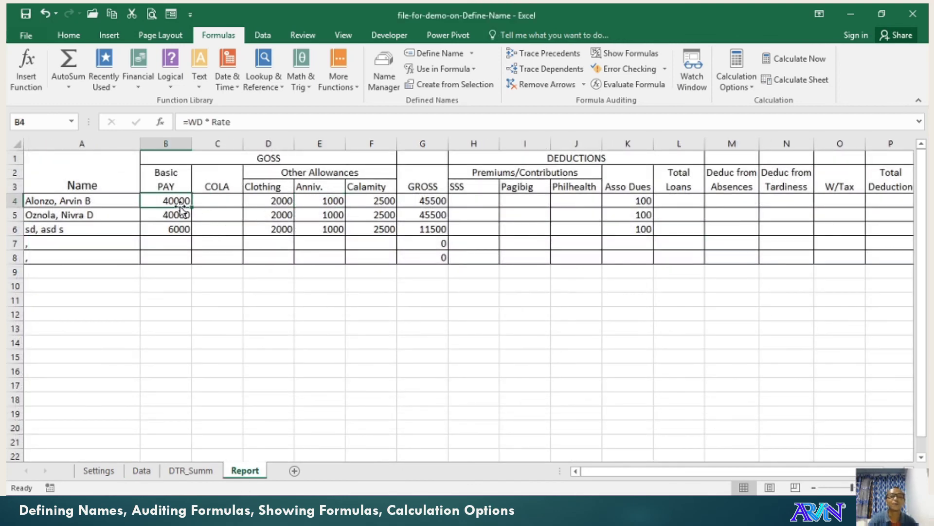